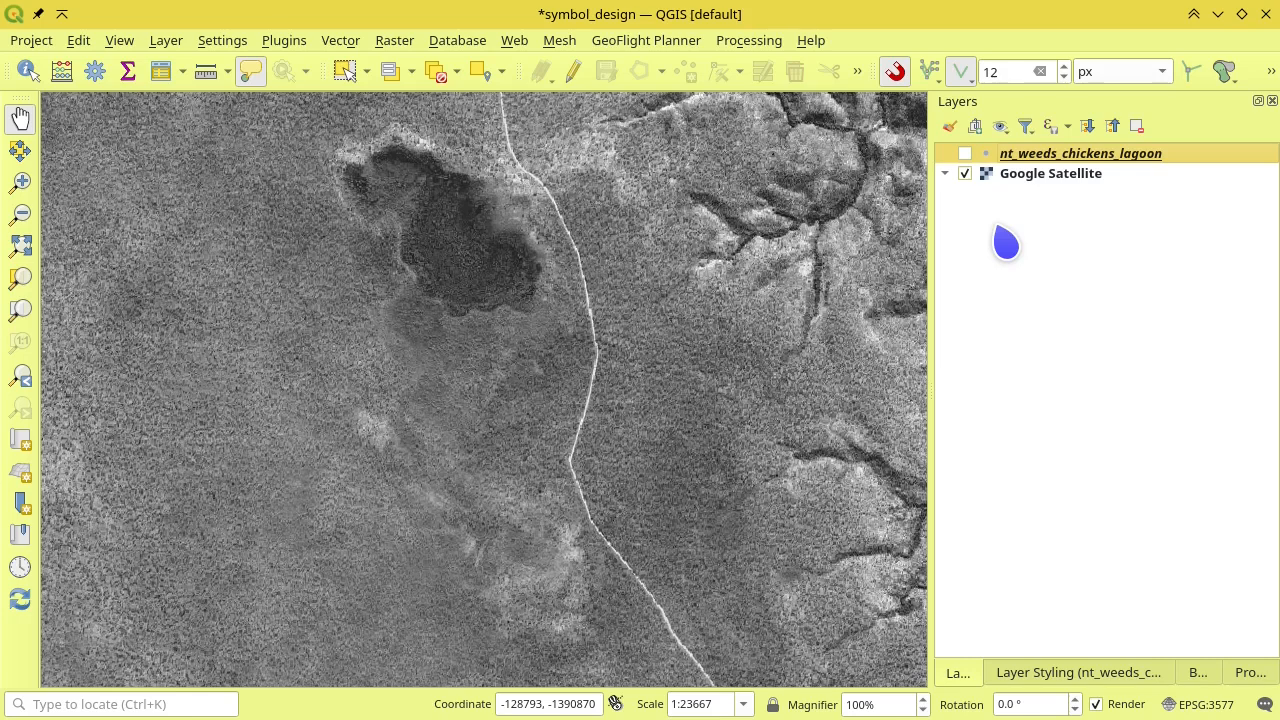
- Turn on the nt_weeds_chickens_lagoon layer and open its attribute table
{"action": "left_click", "coordinate": [965, 153]}
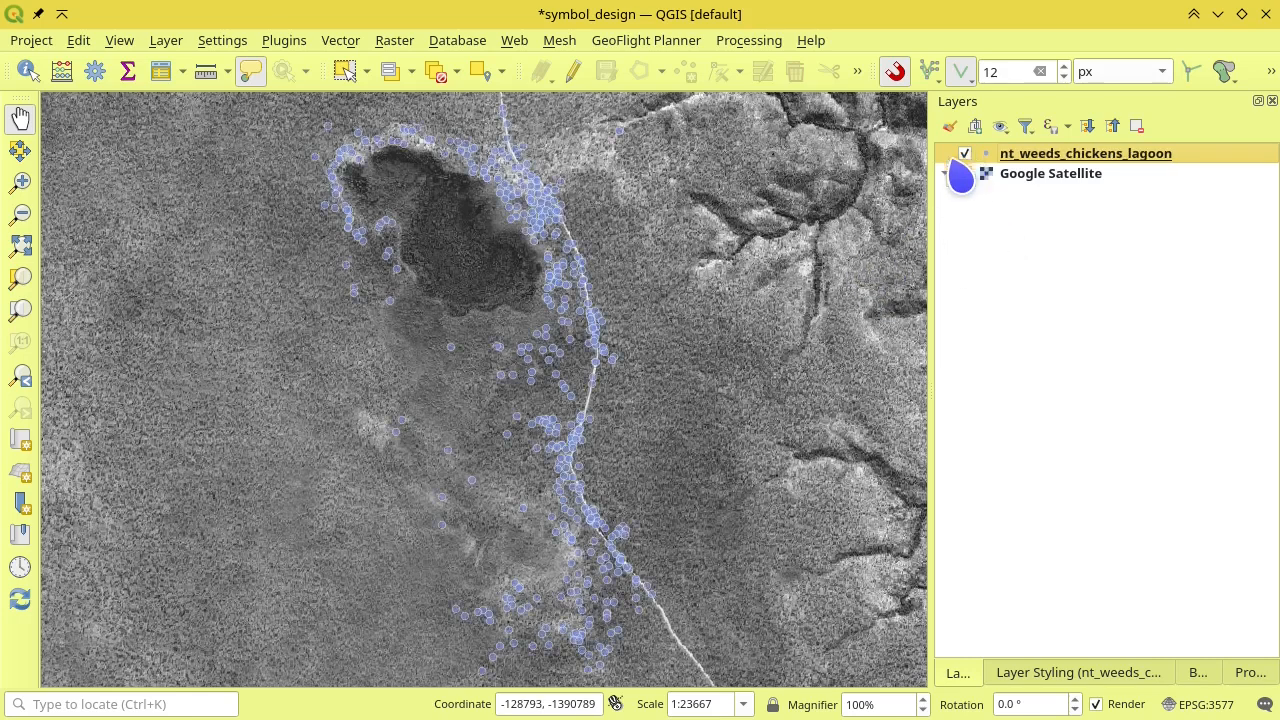
{"action": "right_click", "coordinate": [1126, 160]}
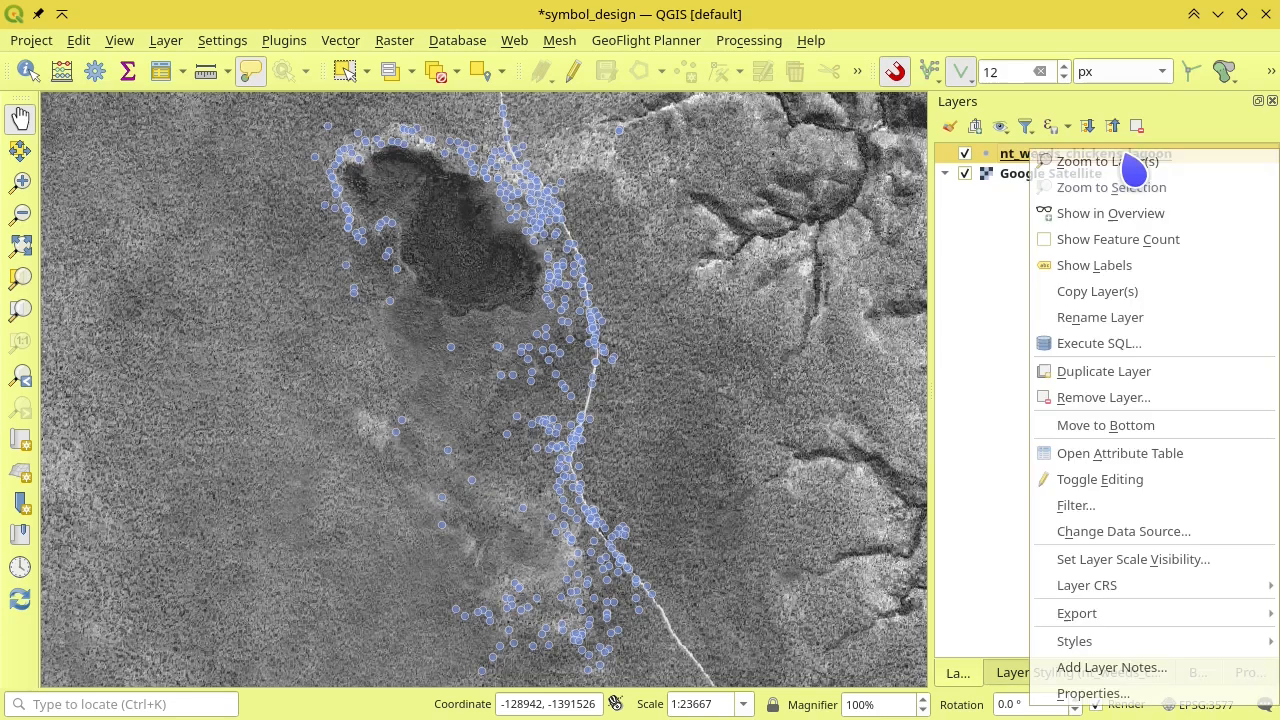
{"action": "left_click", "coordinate": [1164, 463]}
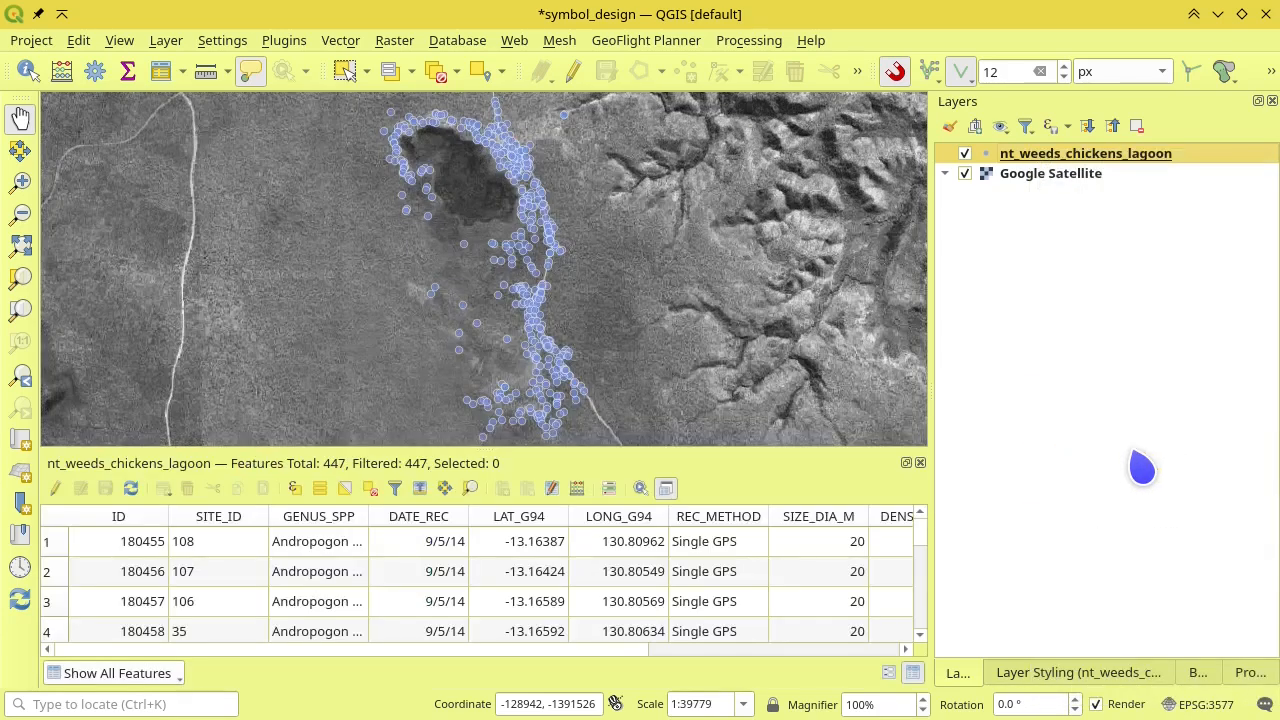
- Look through the table's columns up to fid and sort the records by SIZE_DIA_M in descending order
{"action": "left_click", "coordinate": [638, 634]}
{"action": "left_click_drag", "start_coordinate": [666, 649], "coordinate": [674, 650]}
{"action": "left_click", "coordinate": [636, 640]}
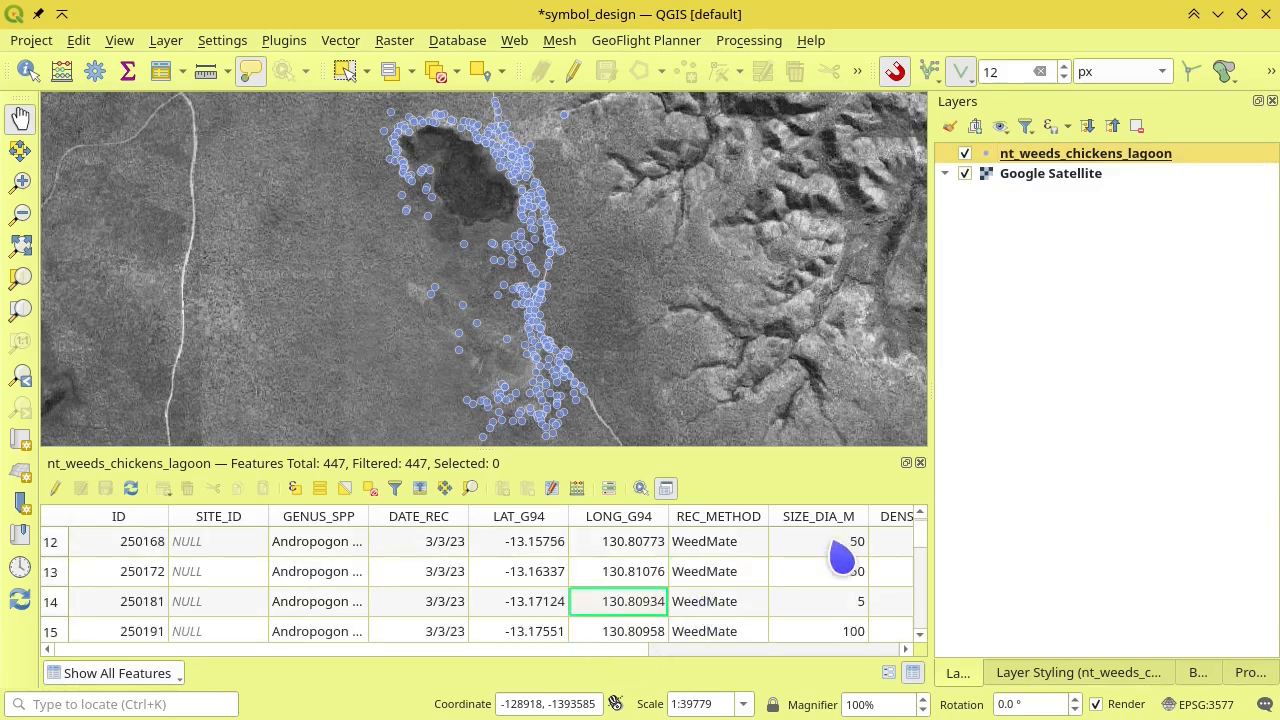
{"action": "left_click", "coordinate": [805, 638]}
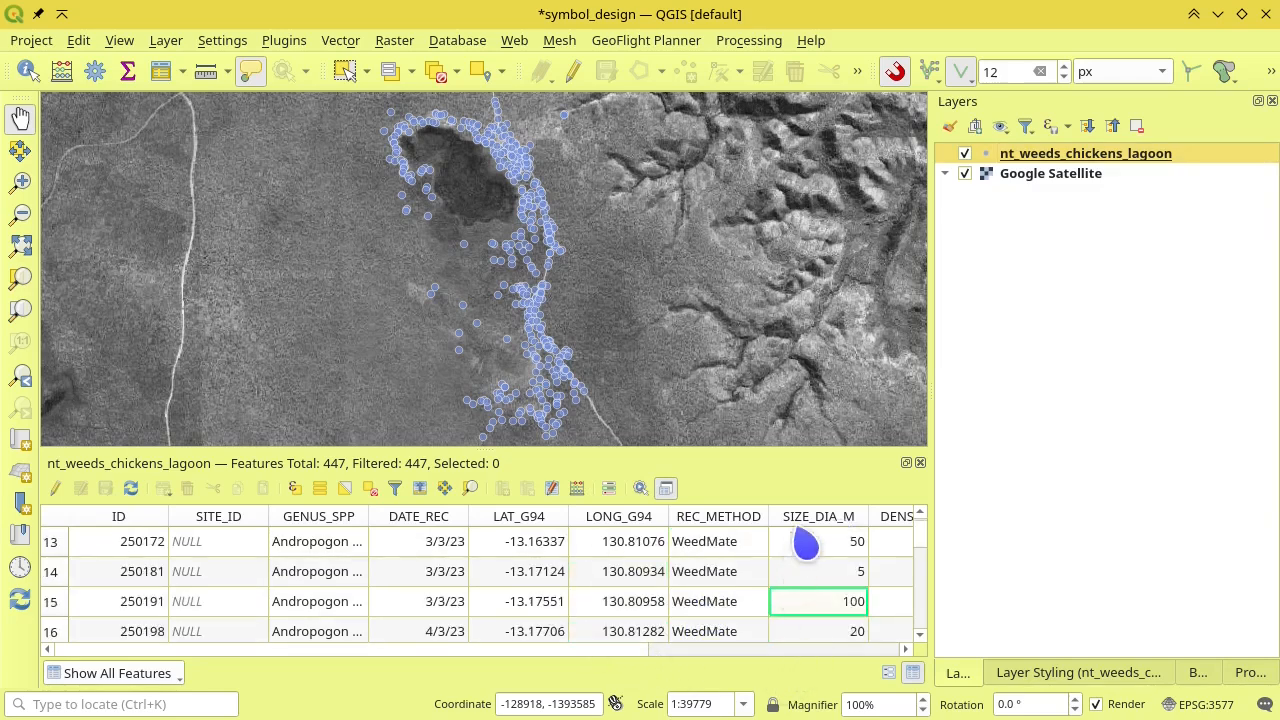
{"action": "left_click", "coordinate": [881, 650]}
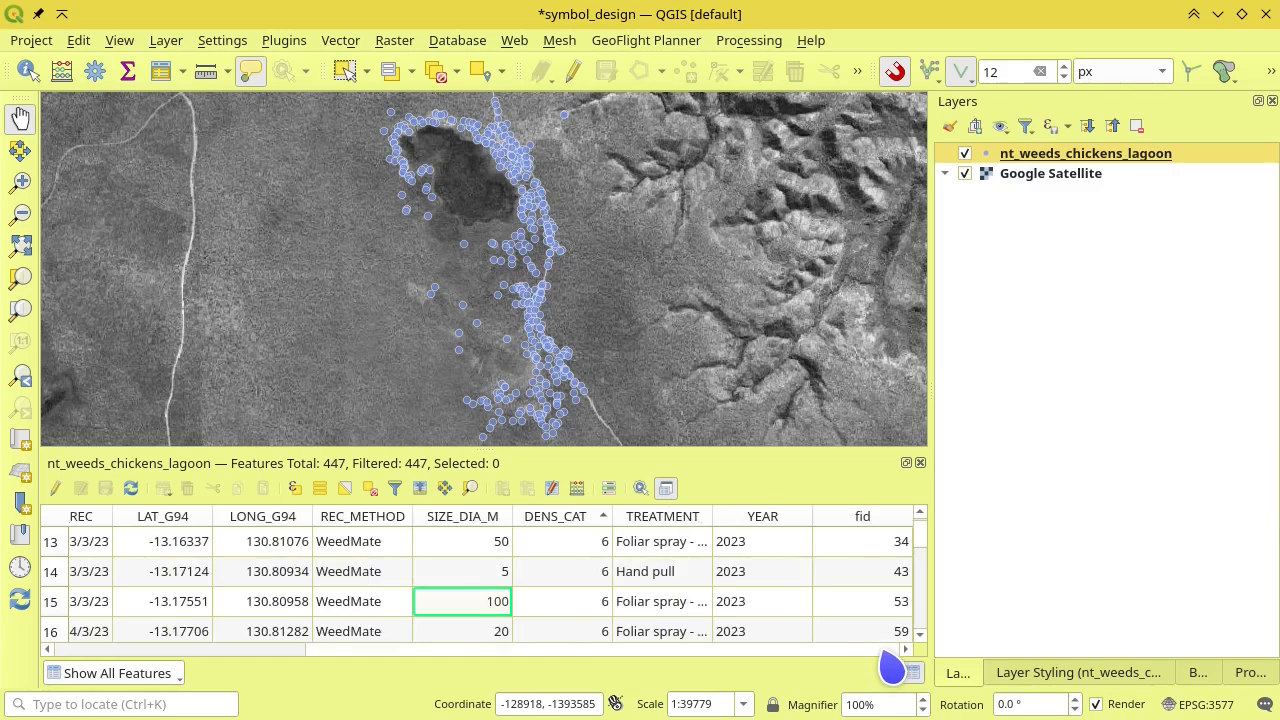
{"action": "left_click", "coordinate": [476, 515]}
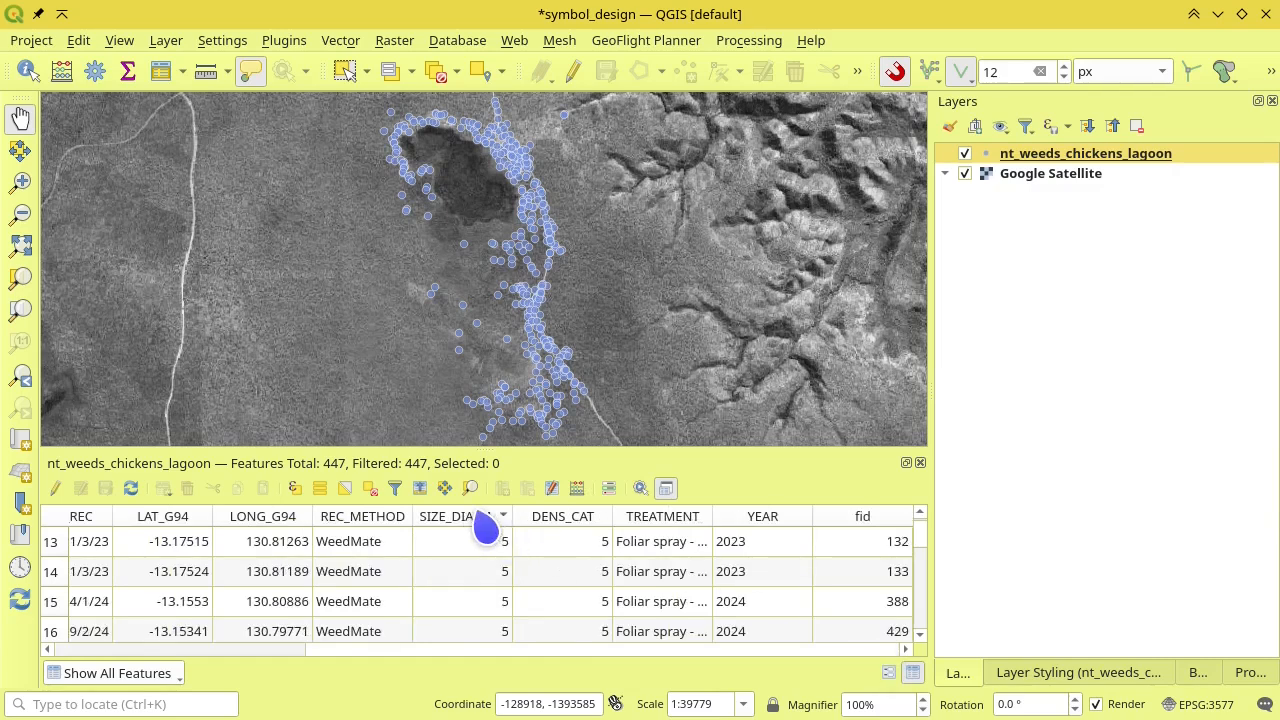
{"action": "left_click", "coordinate": [477, 516]}
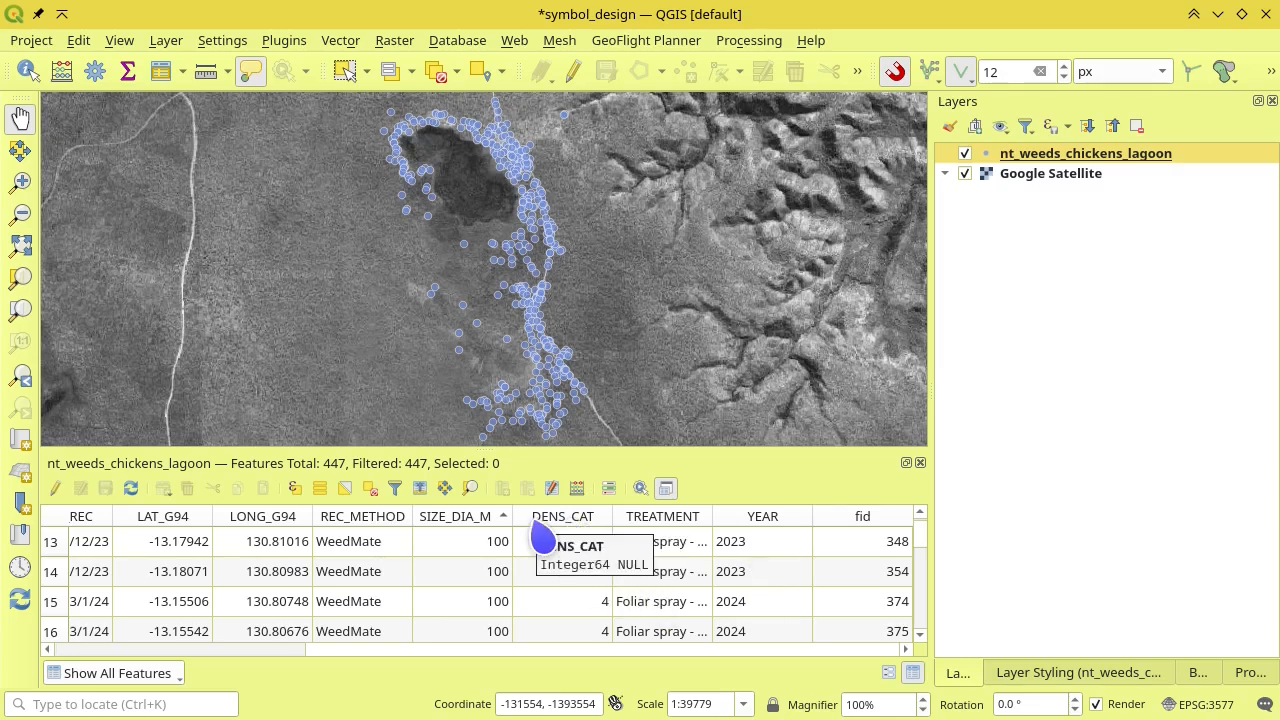
- Compare the records by sorting on DENS_CAT in both directions, ending with an ascending sort on SIZE_DIA_M
{"action": "left_click", "coordinate": [538, 526]}
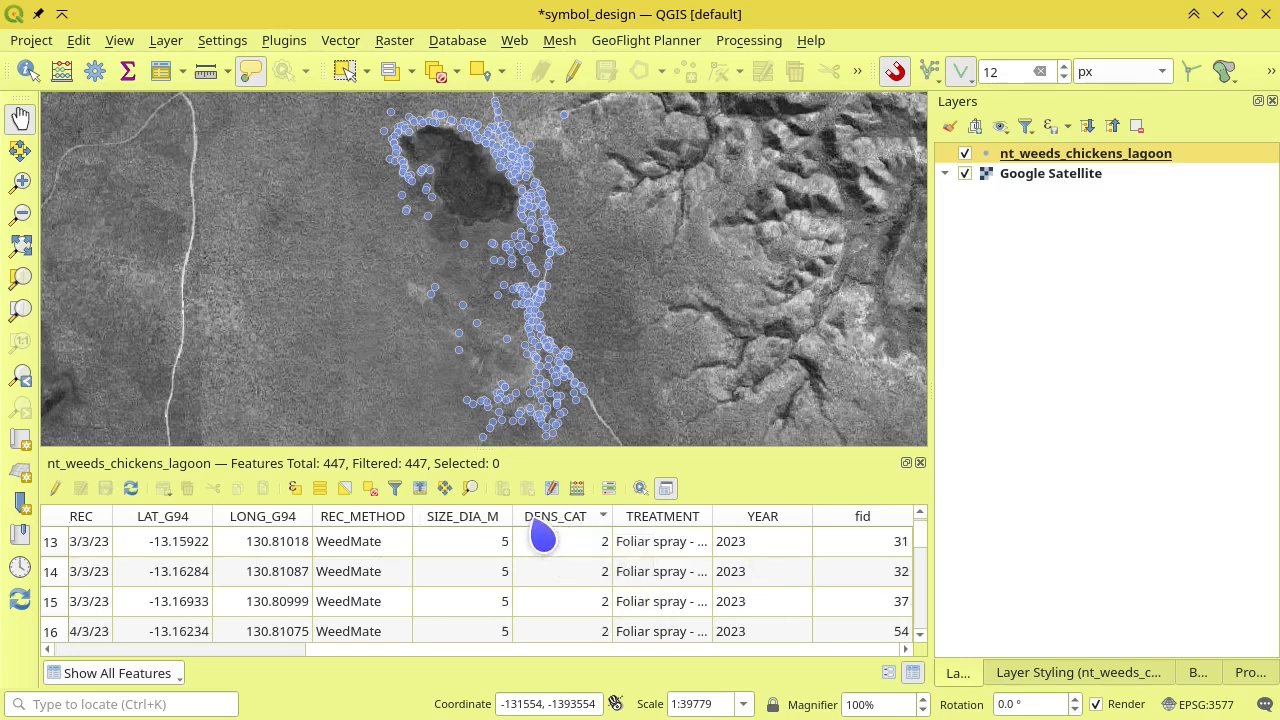
{"action": "left_click", "coordinate": [567, 524]}
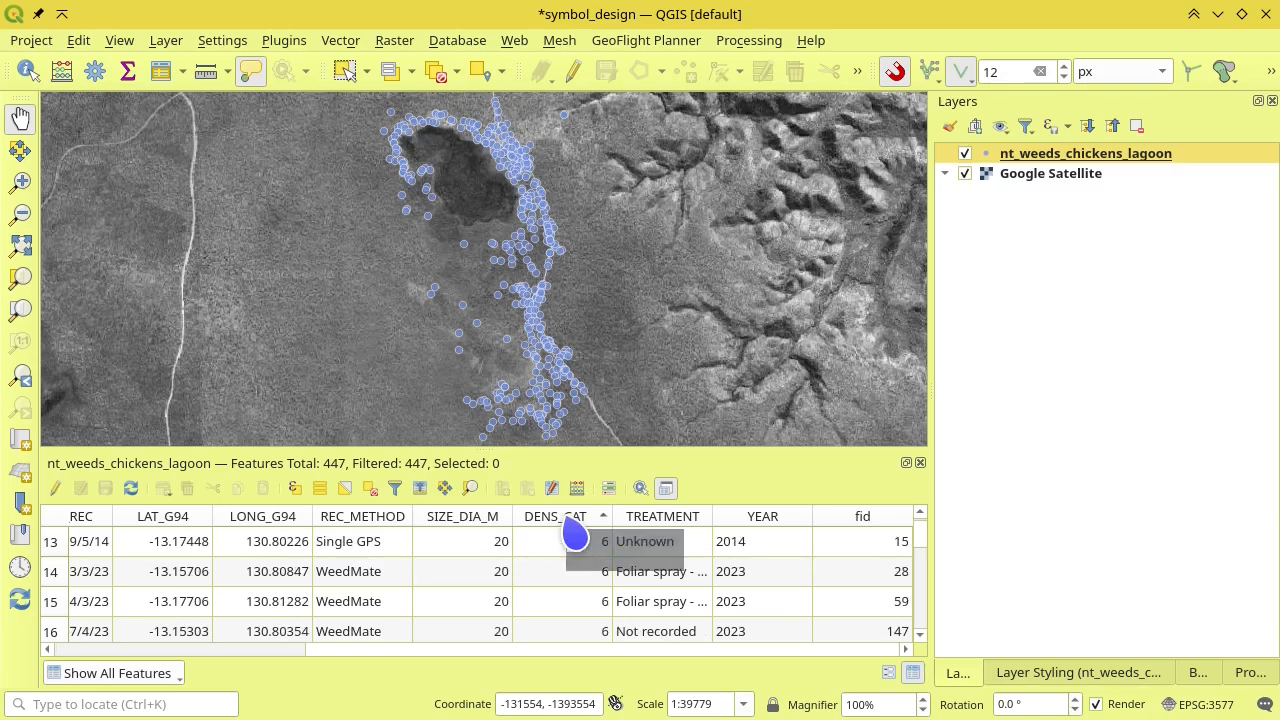
{"action": "left_click", "coordinate": [581, 527]}
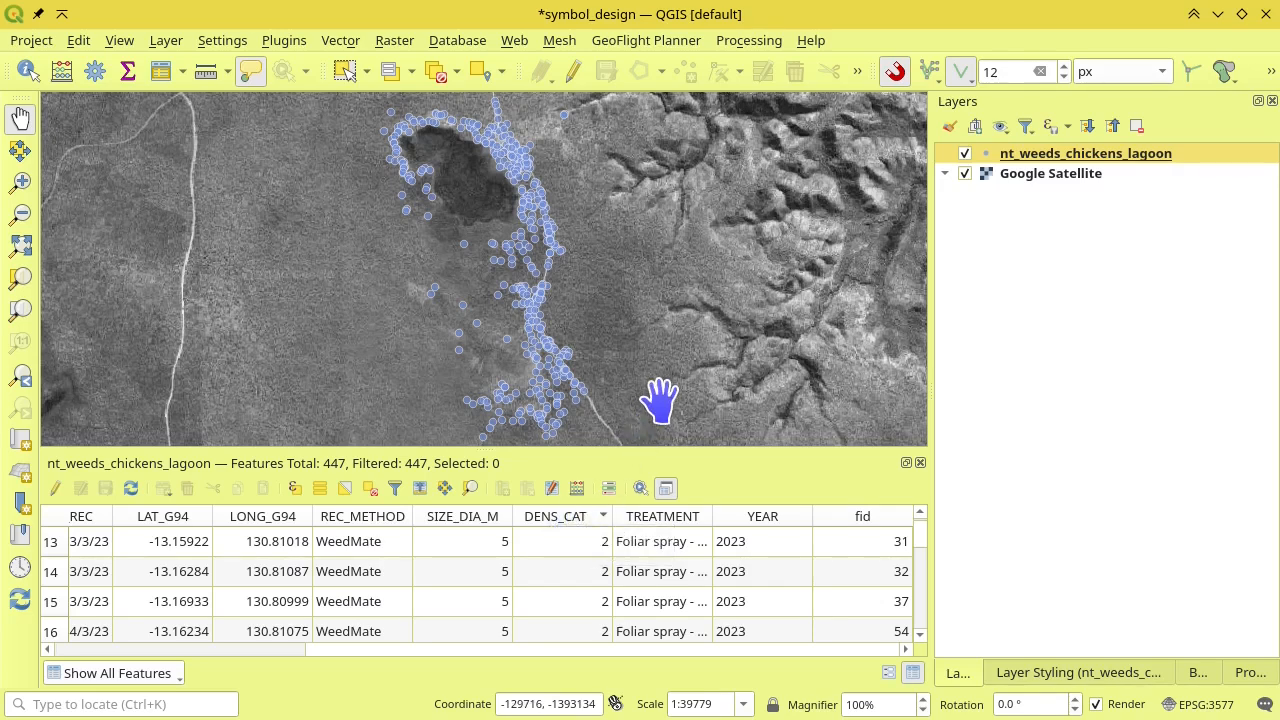
{"action": "scroll", "coordinate": [586, 314], "scroll_direction": "up", "scroll_amount": 3}
{"action": "left_click_drag", "start_coordinate": [634, 294], "coordinate": [600, 314]}
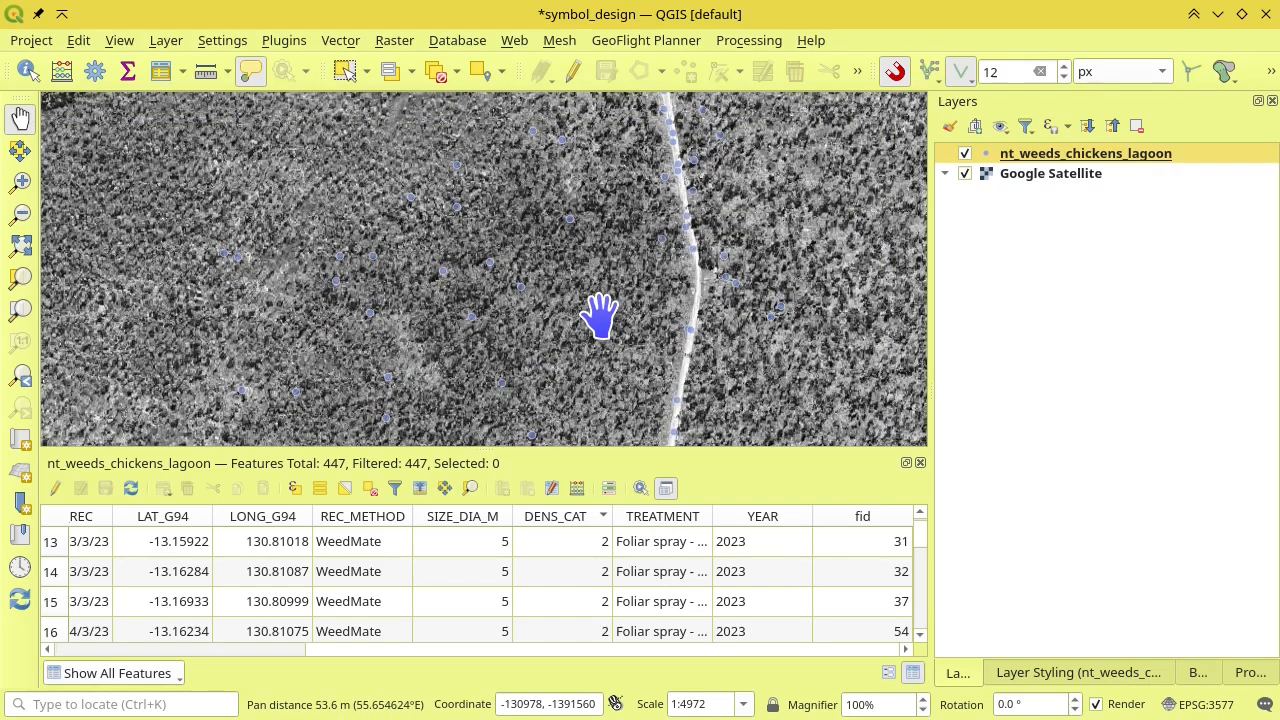
{"action": "left_click", "coordinate": [470, 516]}
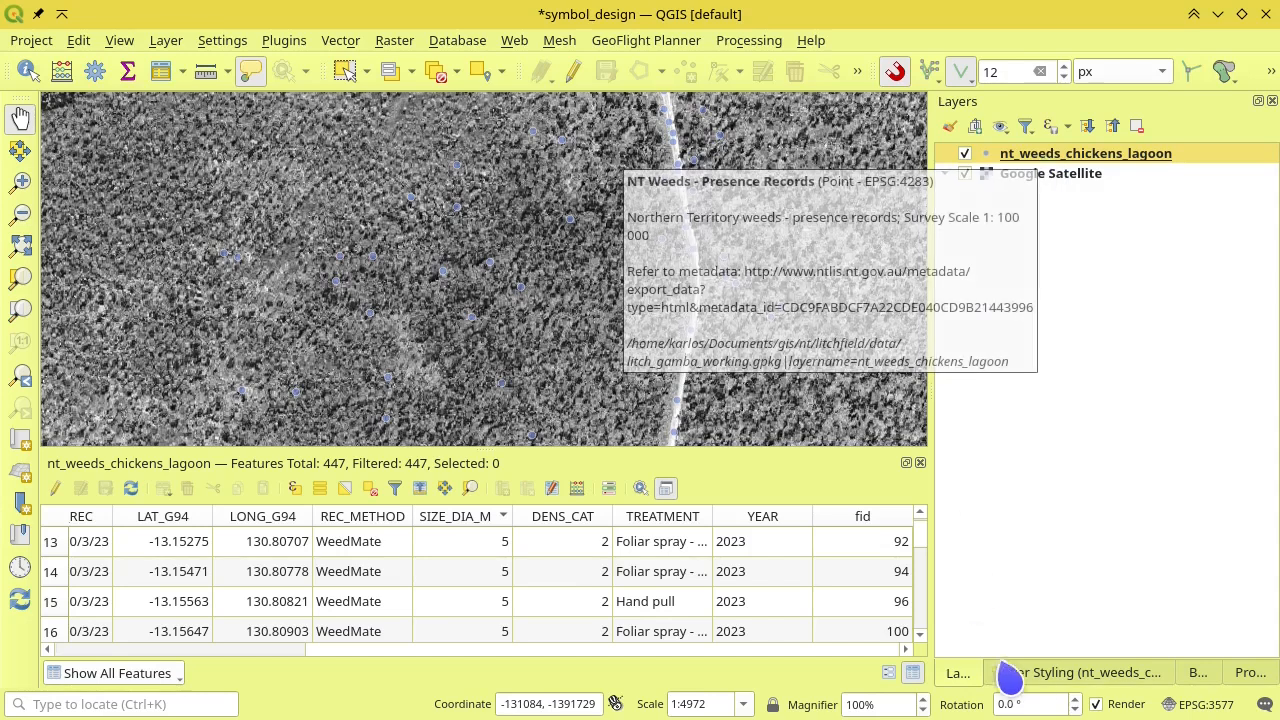
- Change the size unit of the weeds layer's Simple Marker to Meters at Scale
{"action": "left_click", "coordinate": [1035, 678]}
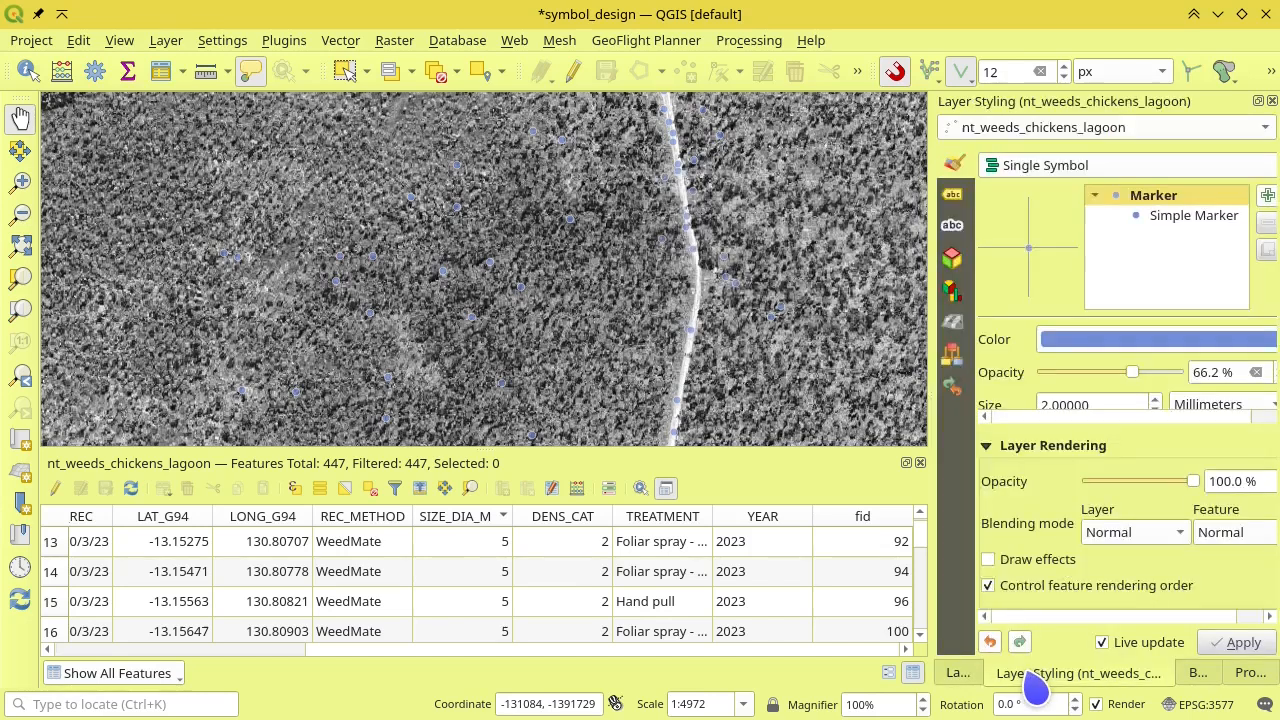
{"action": "left_click", "coordinate": [1172, 220]}
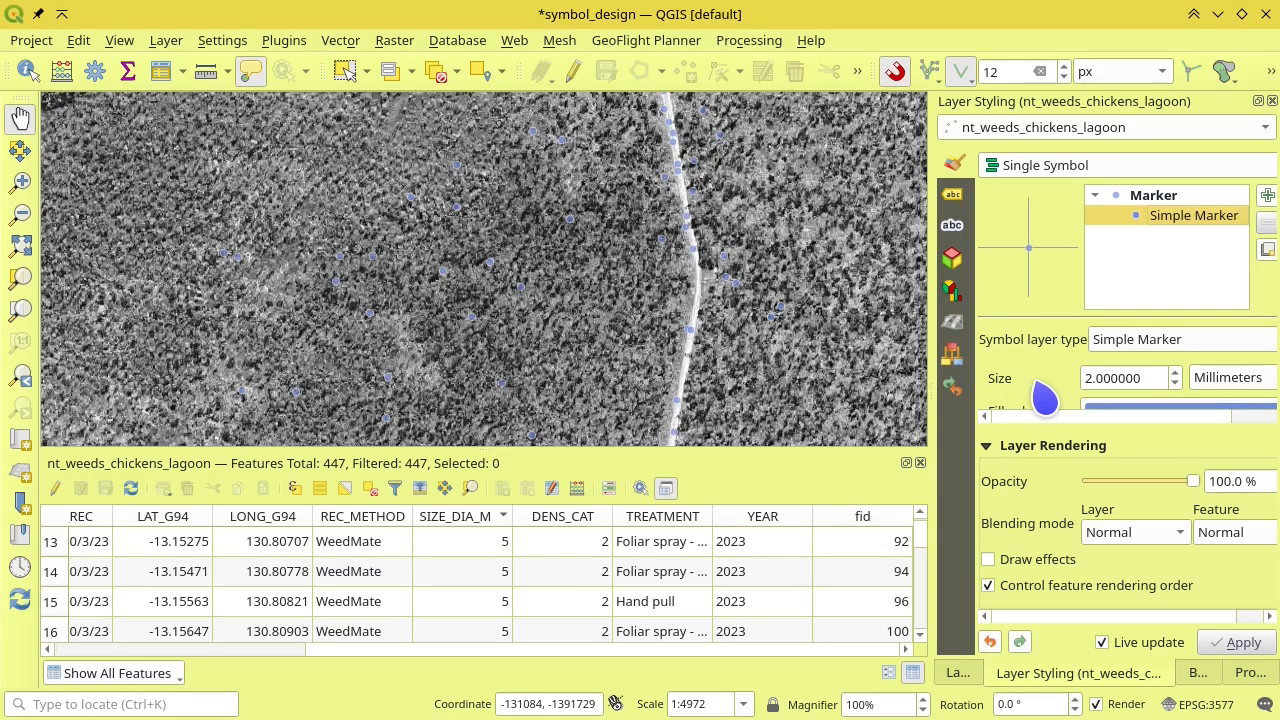
{"action": "left_click", "coordinate": [1236, 384]}
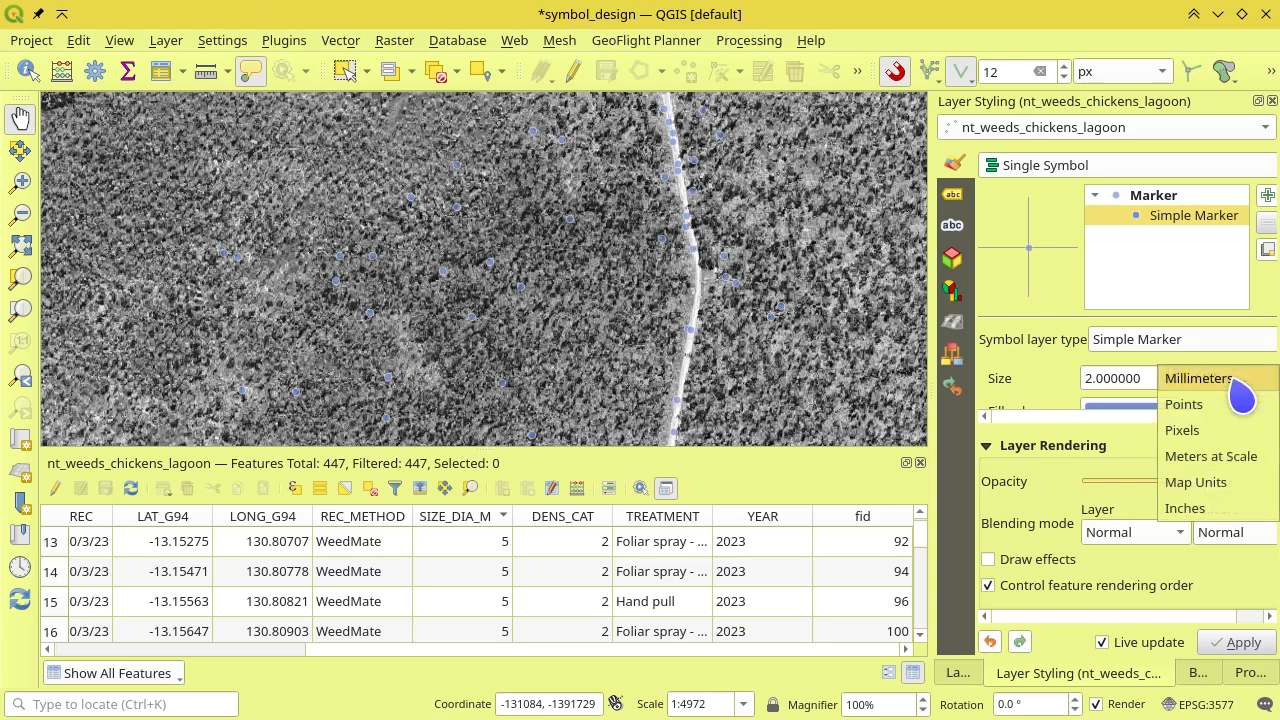
{"action": "left_click", "coordinate": [1230, 457]}
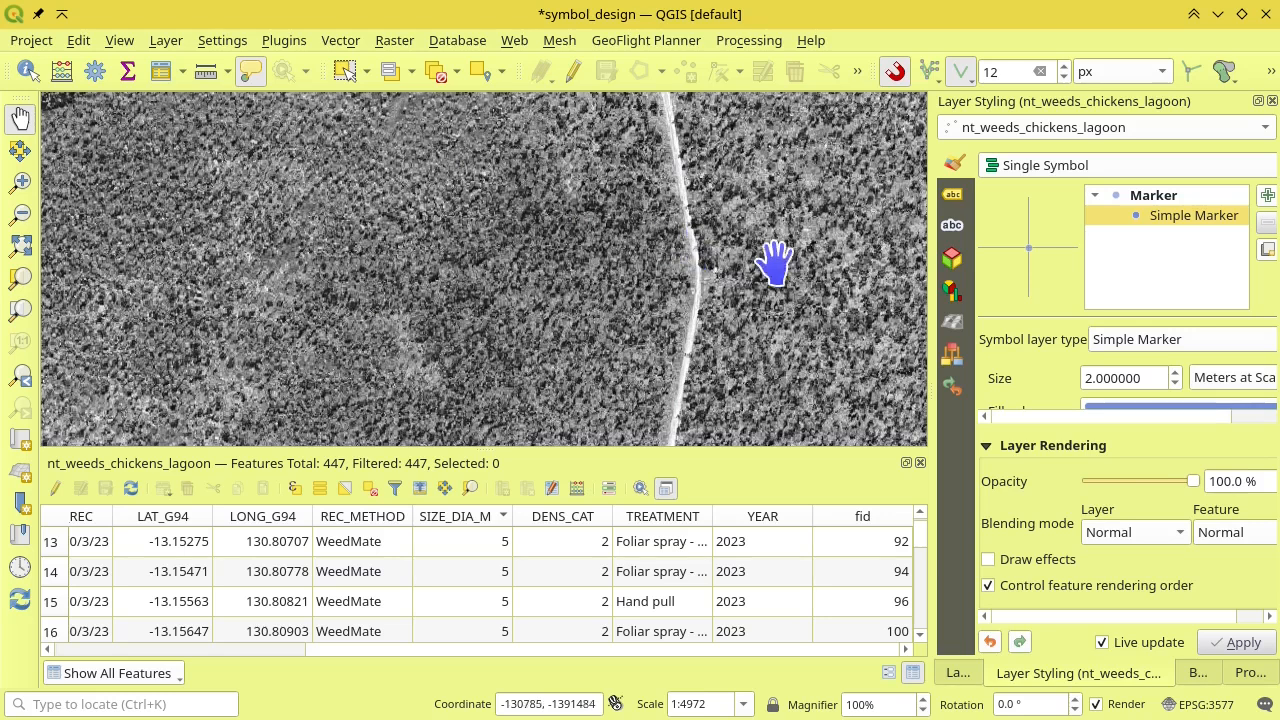
- Increase the Simple Marker's size to 3.2 meters at scale
{"action": "scroll", "coordinate": [668, 206], "scroll_direction": "up", "scroll_amount": 4}
{"action": "left_click_drag", "start_coordinate": [743, 229], "coordinate": [537, 342]}
{"action": "left_click_drag", "start_coordinate": [734, 368], "coordinate": [629, 194]}
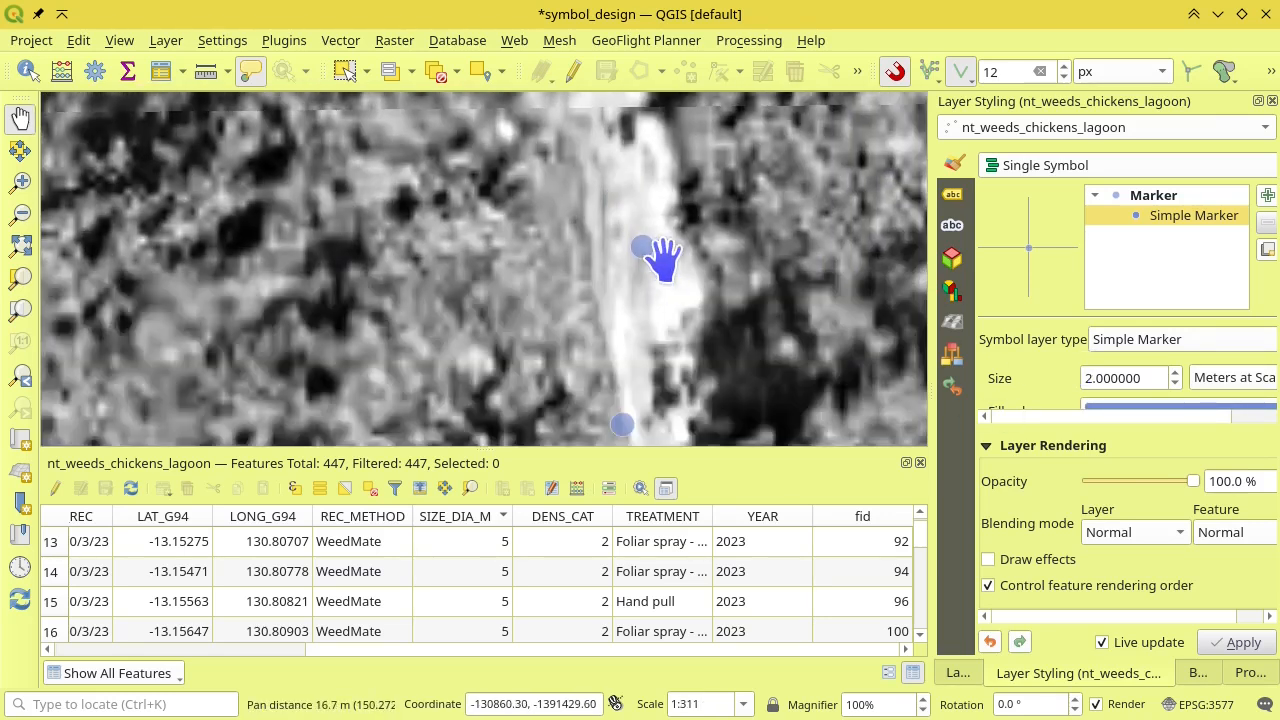
{"action": "left_click_drag", "start_coordinate": [665, 376], "coordinate": [663, 266]}
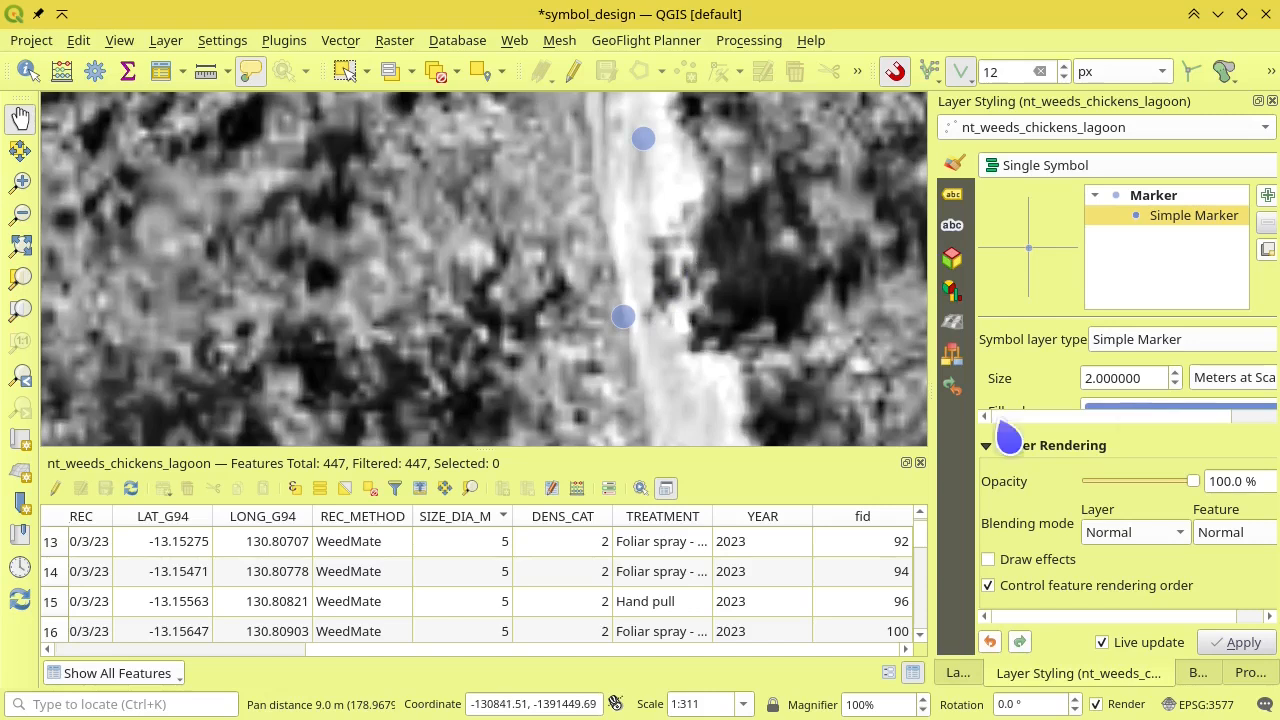
{"action": "left_click", "coordinate": [1175, 372]}
{"action": "left_click", "coordinate": [1175, 372]}
{"action": "left_click", "coordinate": [1175, 373]}
{"action": "left_click", "coordinate": [1175, 373]}
{"action": "left_click", "coordinate": [1175, 373]}
{"action": "left_click", "coordinate": [1175, 373]}
- Override the marker size with a data-defined expression that uses the "SIZE_DIA_M" field
{"action": "left_click_drag", "start_coordinate": [1175, 420], "coordinate": [1245, 420]}
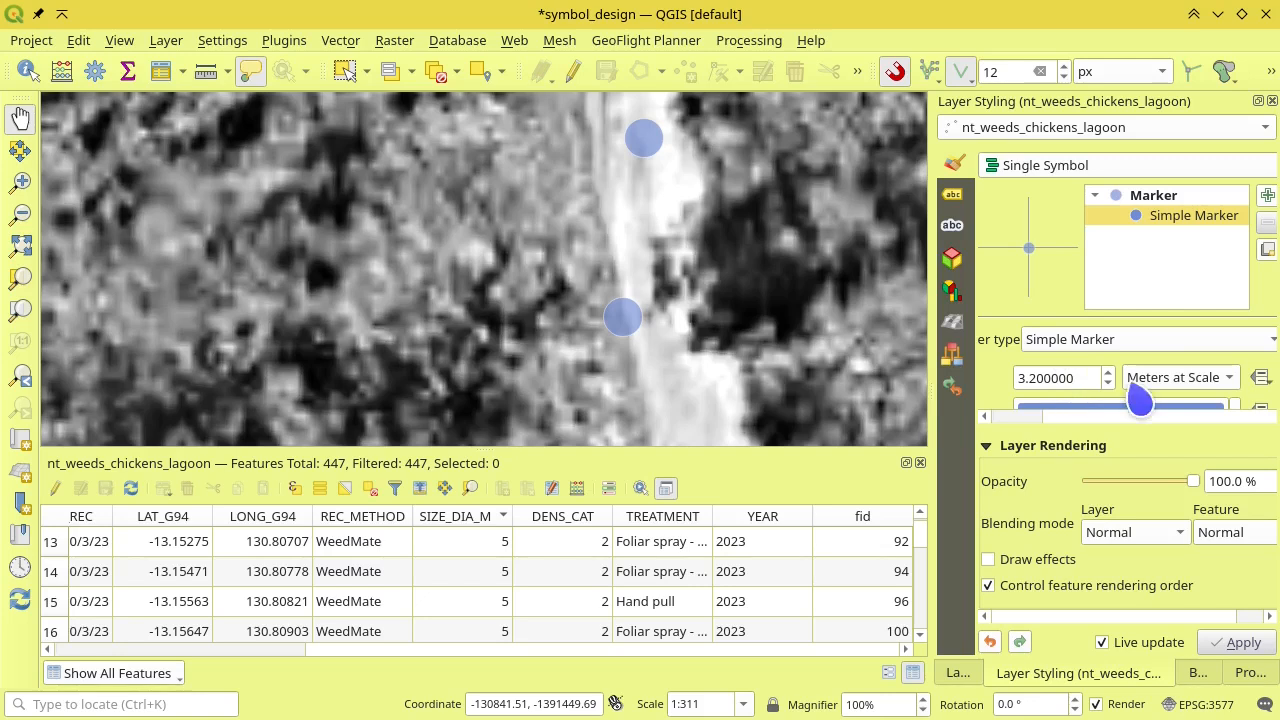
{"action": "left_click", "coordinate": [1262, 380]}
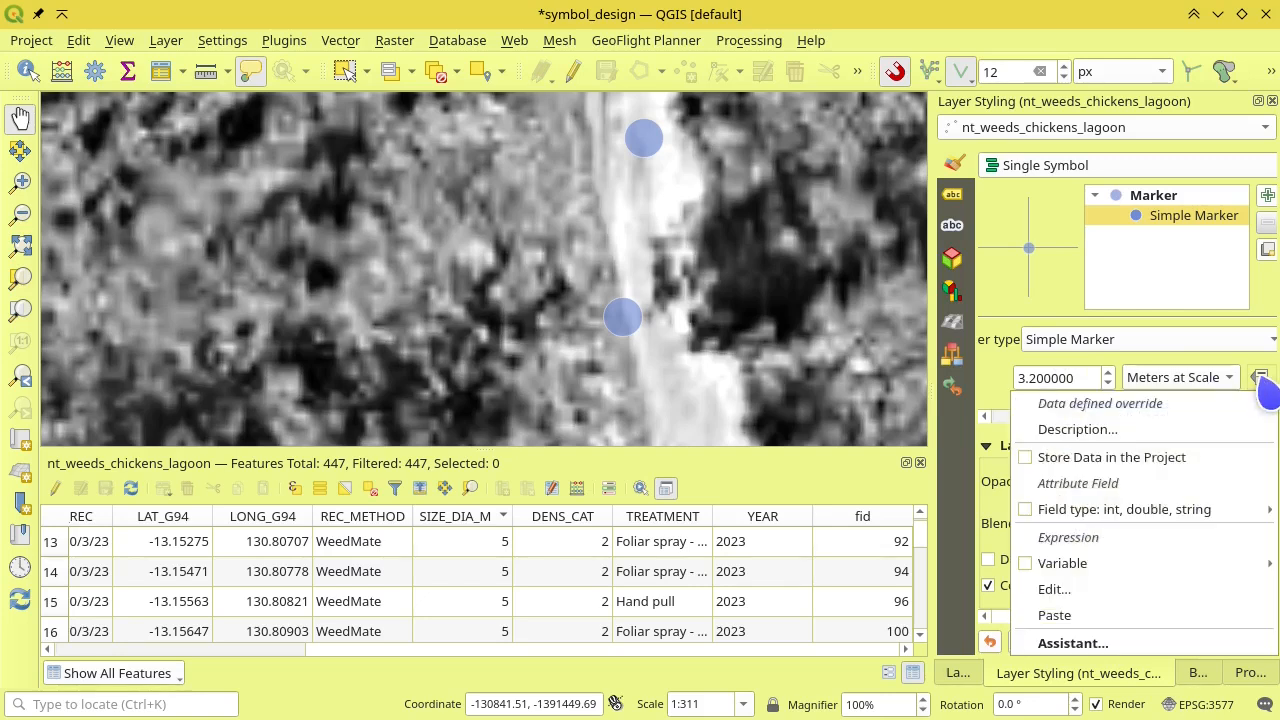
{"action": "left_click", "coordinate": [1155, 597]}
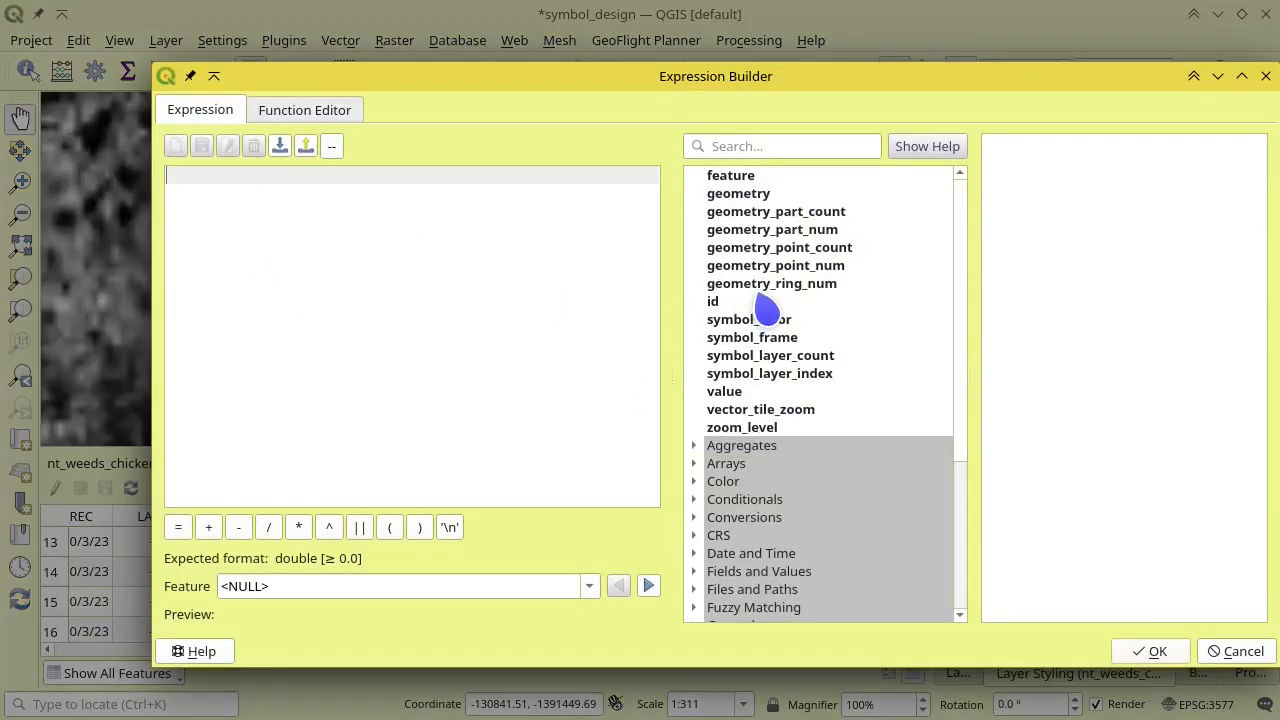
{"action": "scroll", "coordinate": [773, 340], "scroll_direction": "down", "scroll_amount": 2}
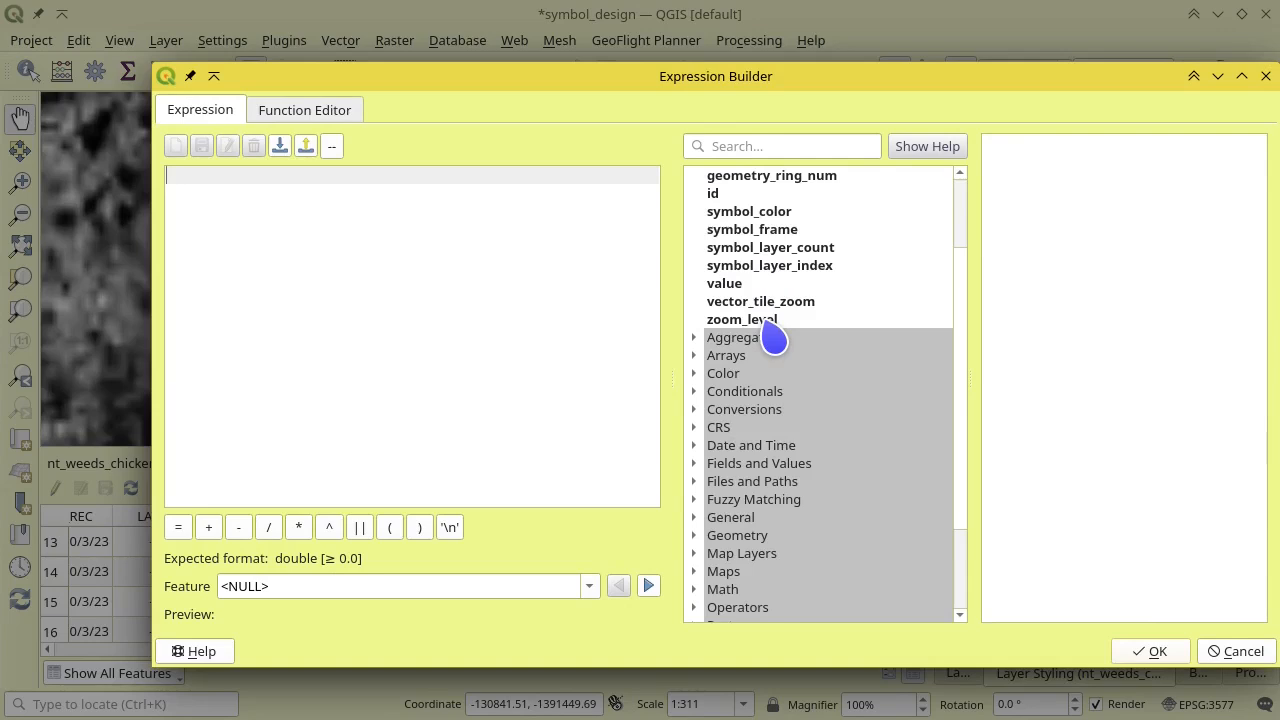
{"action": "scroll", "coordinate": [773, 340], "scroll_direction": "down", "scroll_amount": 2}
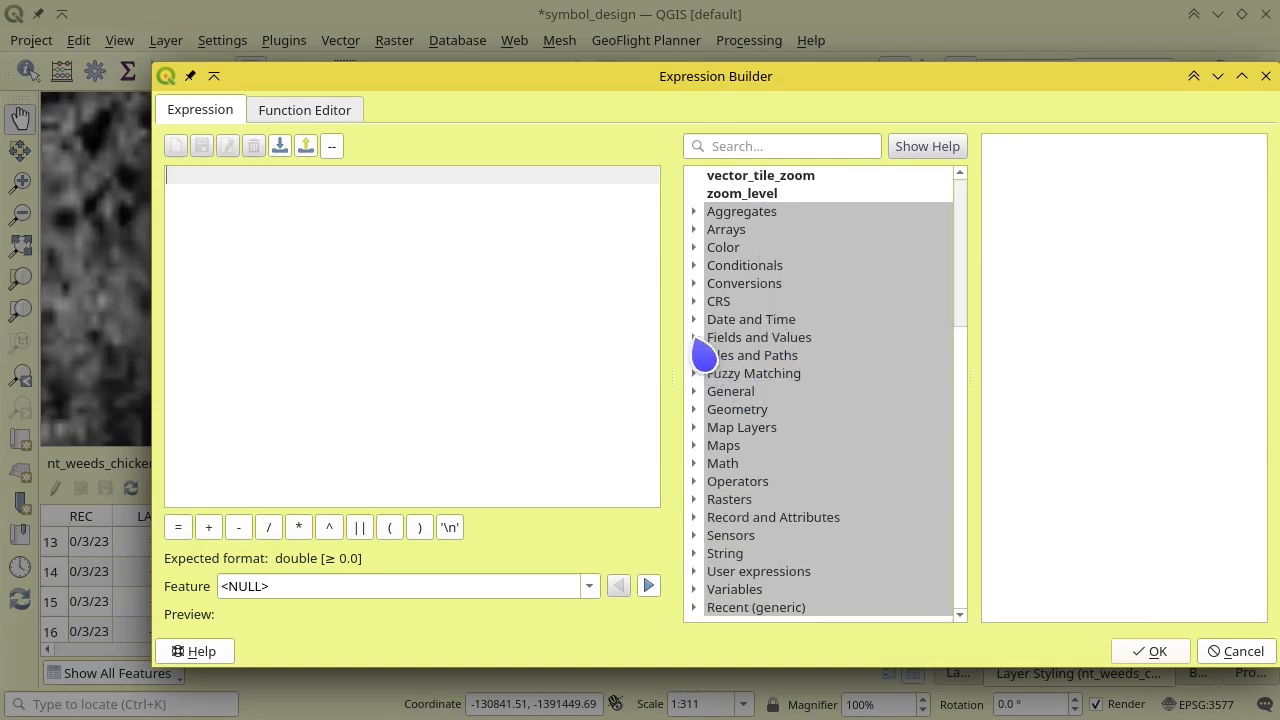
{"action": "left_click", "coordinate": [697, 340]}
{"action": "scroll", "coordinate": [700, 350], "scroll_direction": "down", "scroll_amount": 3}
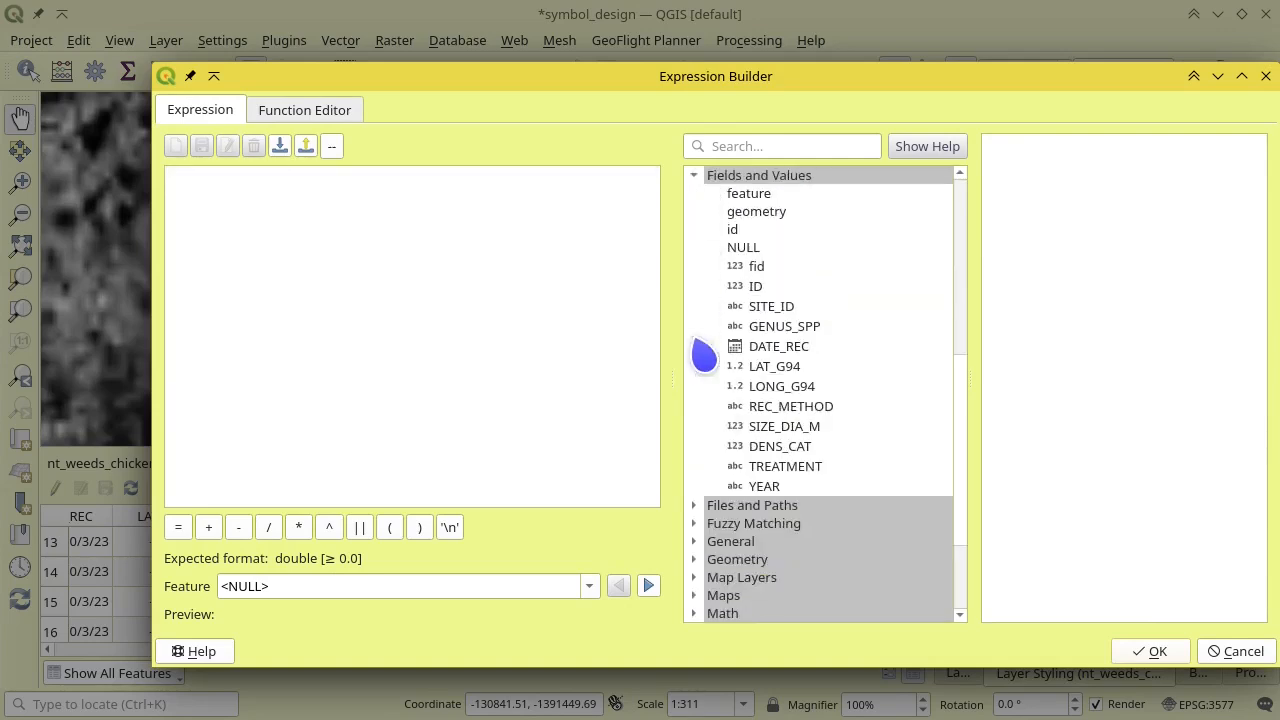
{"action": "left_click", "coordinate": [782, 429]}
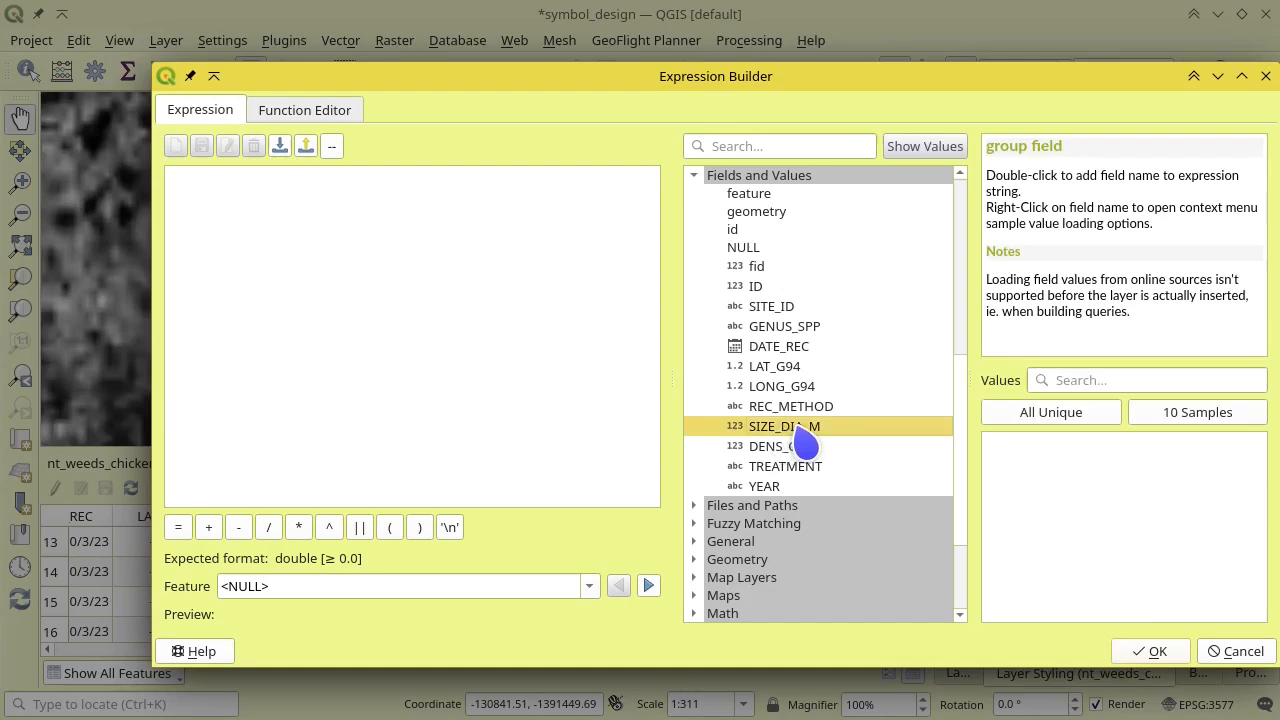
{"action": "double_click", "coordinate": [796, 432]}
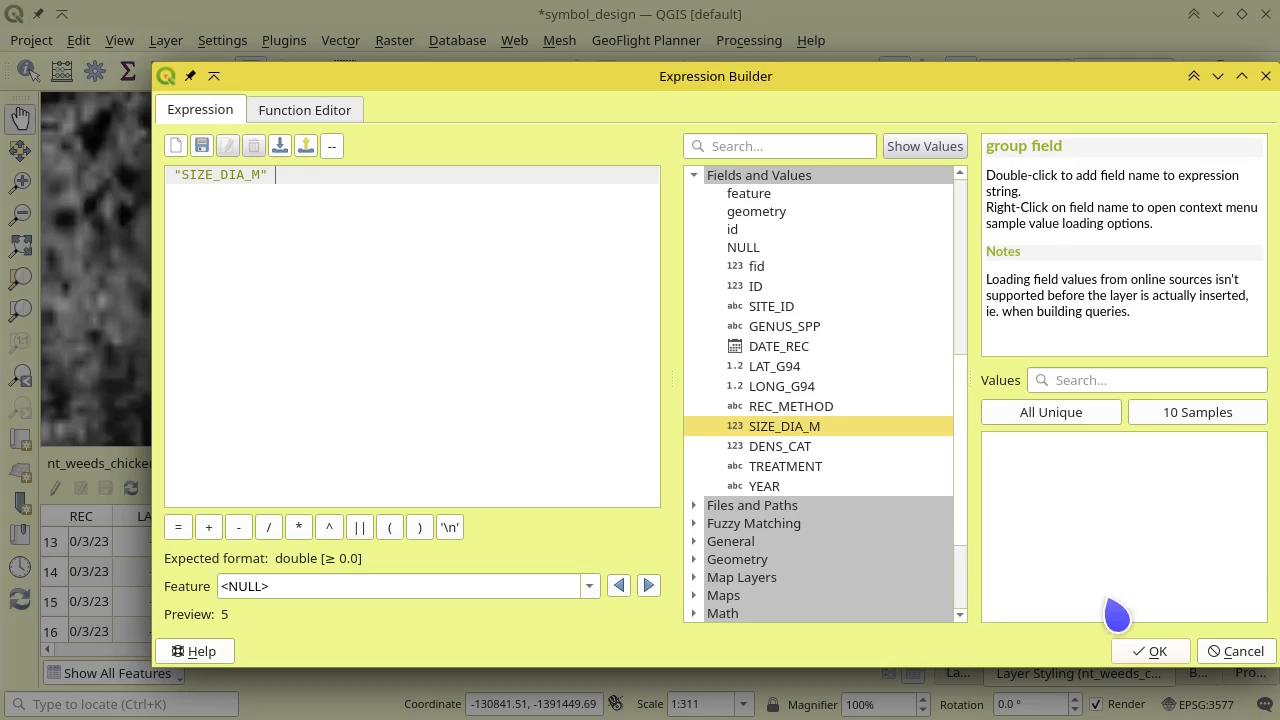
{"action": "left_click", "coordinate": [1148, 651]}
- Measure the diameter of the large marker circle beside the lagoon's eastern edge
{"action": "scroll", "coordinate": [700, 287], "scroll_direction": "down", "scroll_amount": 4}
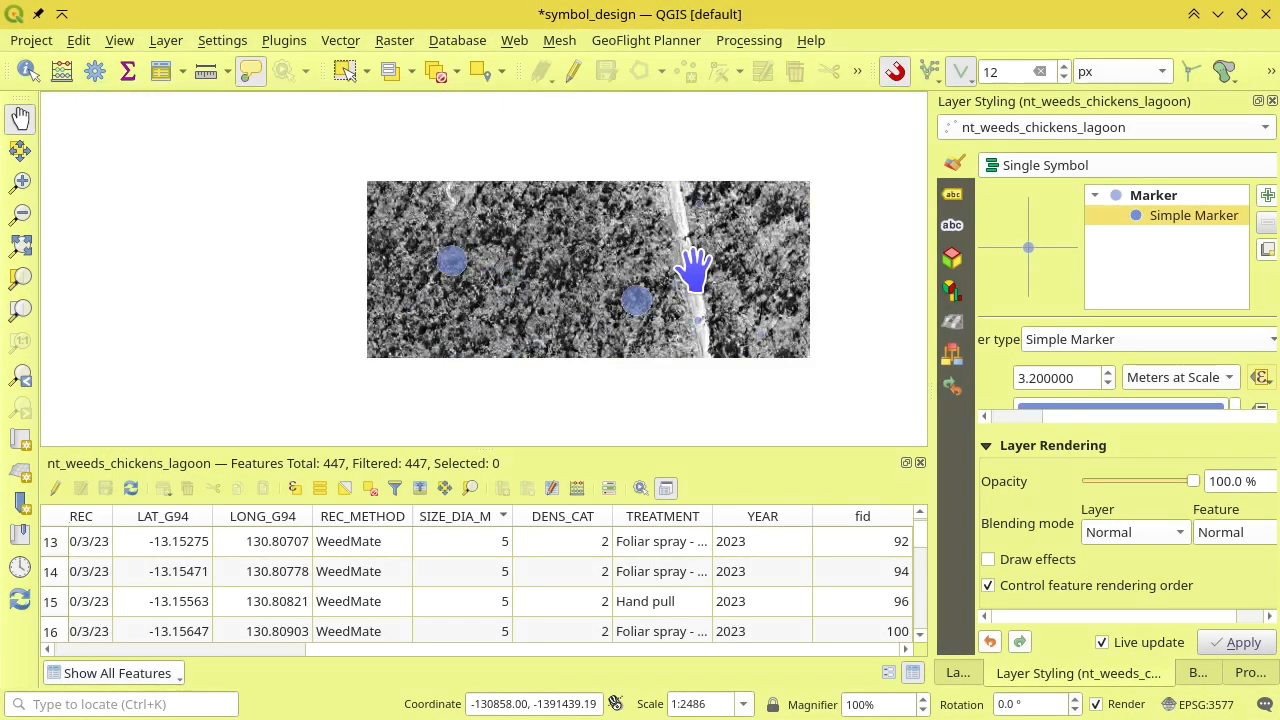
{"action": "left_click_drag", "start_coordinate": [714, 246], "coordinate": [668, 352]}
{"action": "left_click_drag", "start_coordinate": [594, 236], "coordinate": [609, 307]}
{"action": "scroll", "coordinate": [589, 229], "scroll_direction": "down", "scroll_amount": 1}
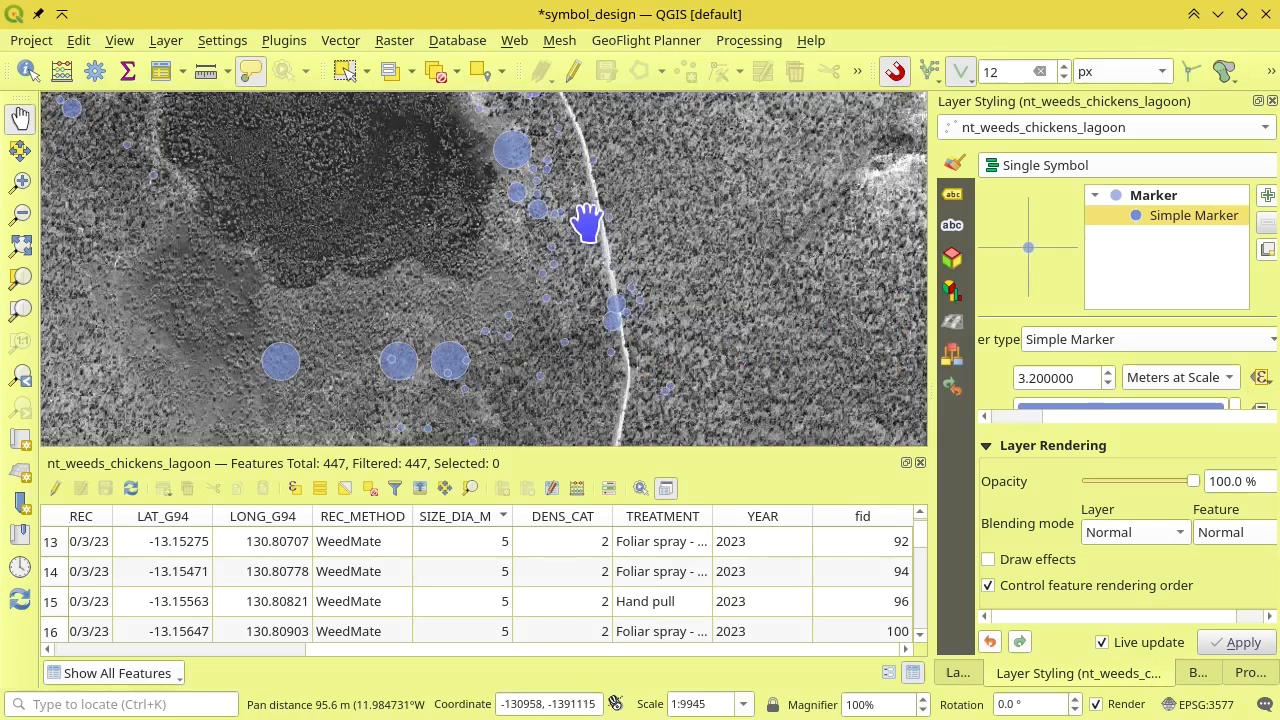
{"action": "left_click_drag", "start_coordinate": [586, 220], "coordinate": [609, 309]}
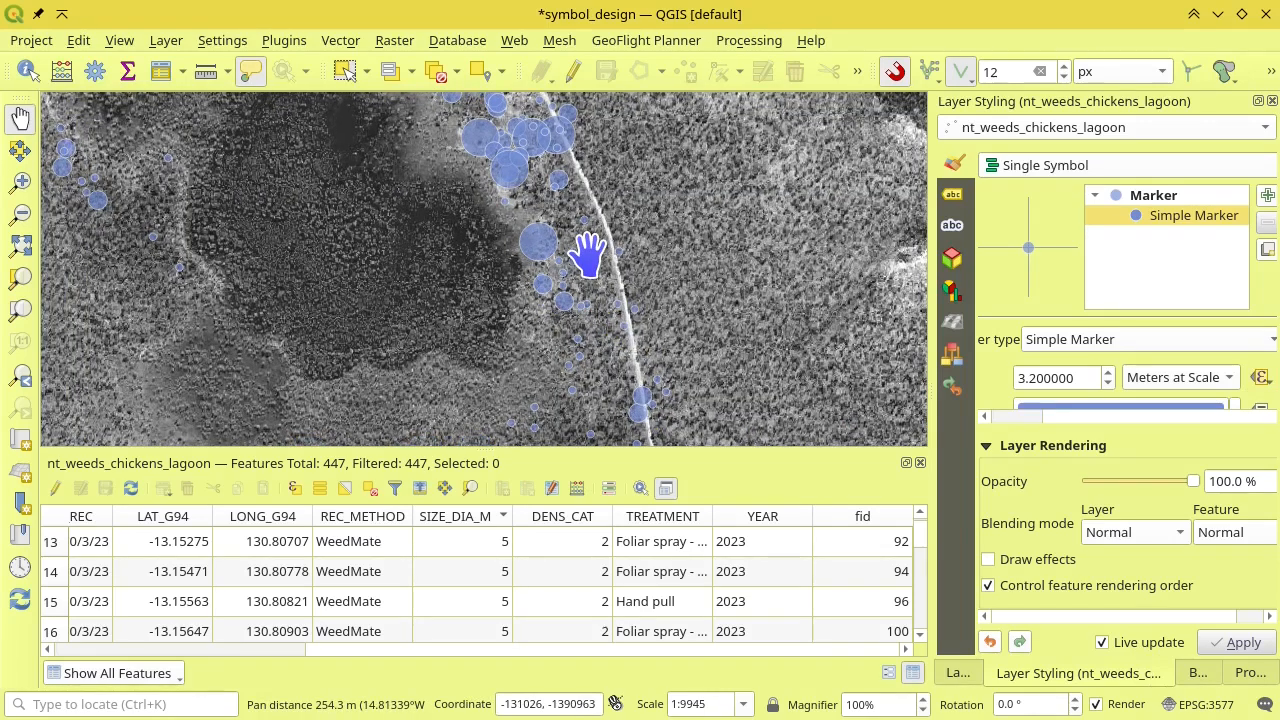
{"action": "scroll", "coordinate": [549, 257], "scroll_direction": "up", "scroll_amount": 3}
{"action": "left_click_drag", "start_coordinate": [549, 257], "coordinate": [526, 337]}
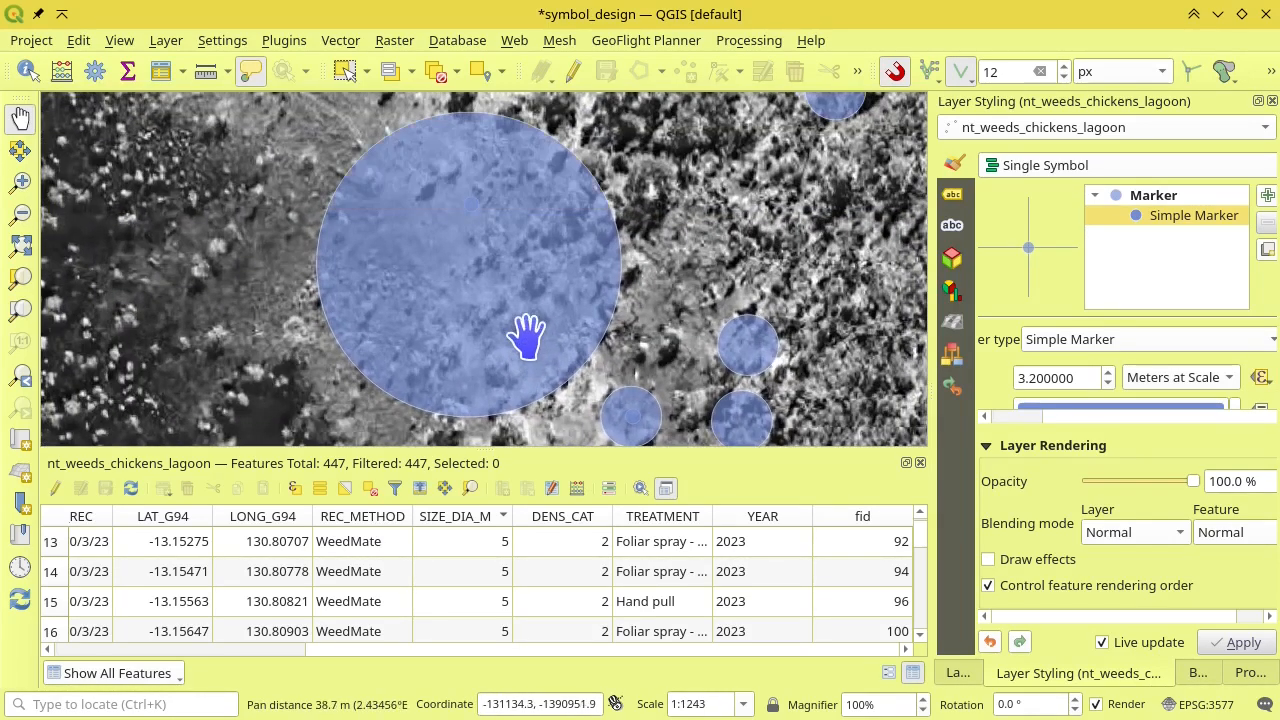
{"action": "left_click", "coordinate": [206, 71]}
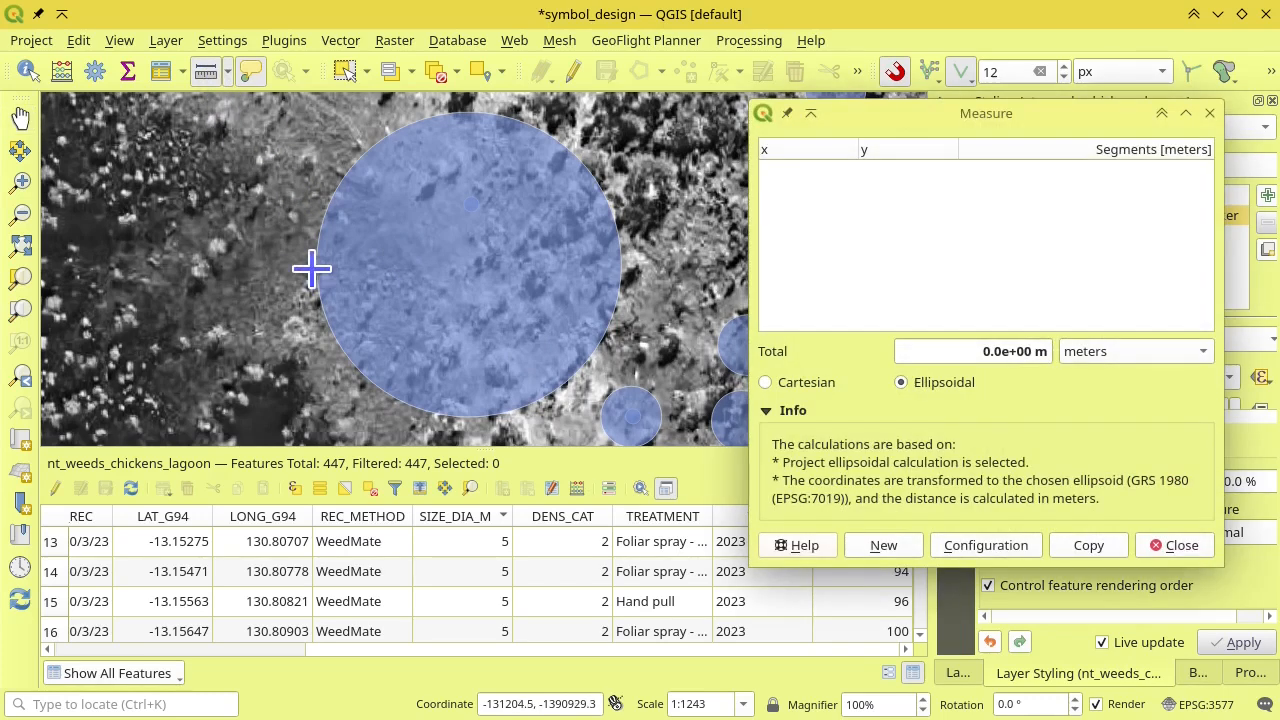
{"action": "left_click", "coordinate": [313, 266]}
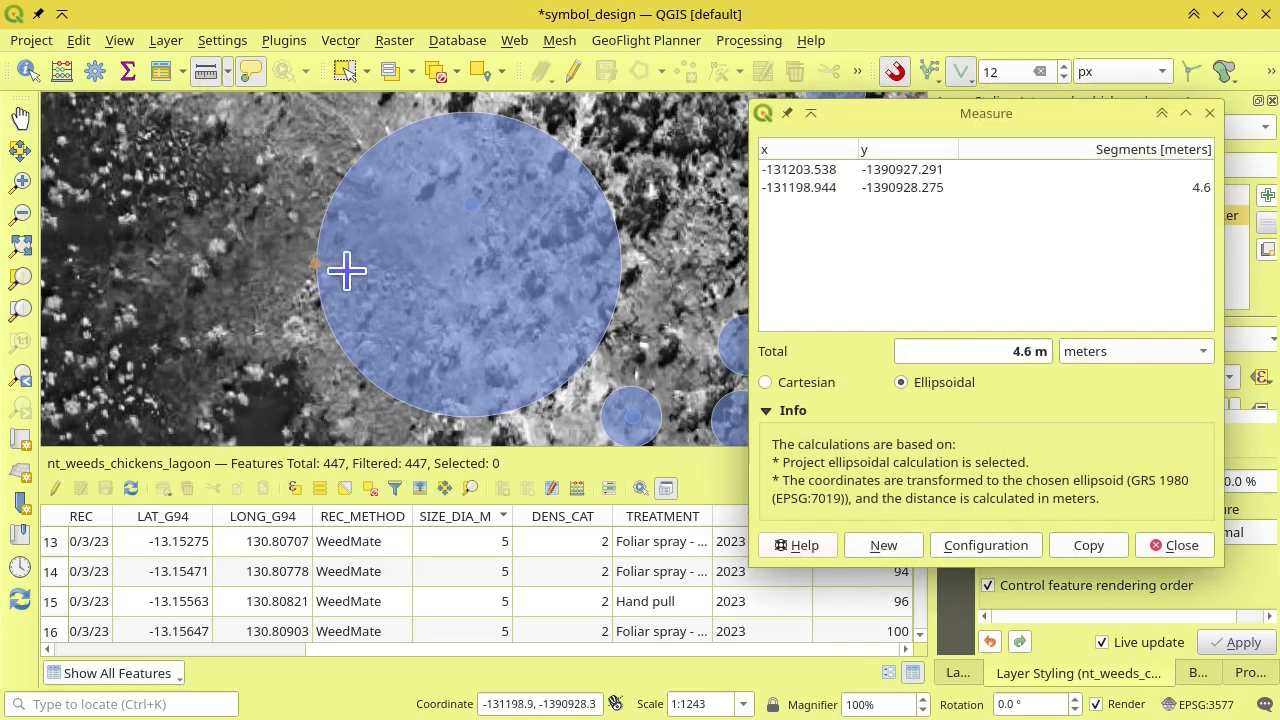
{"action": "left_click", "coordinate": [620, 259]}
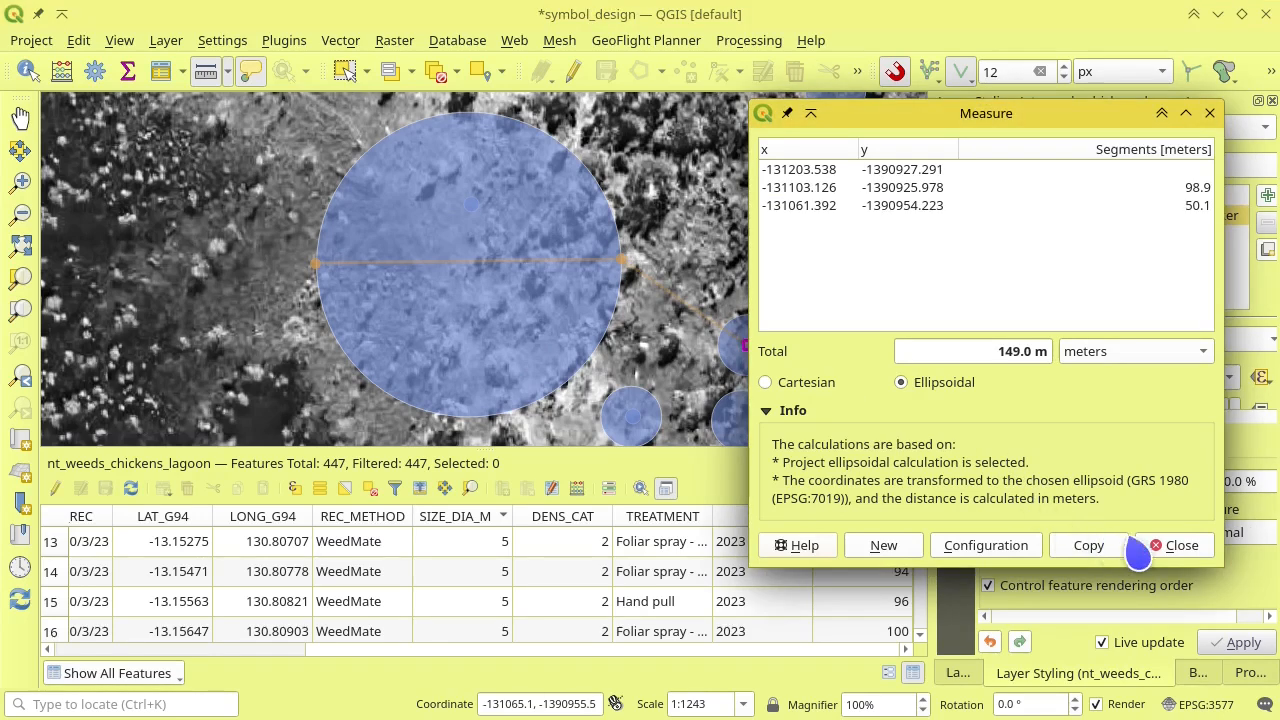
{"action": "right_click", "coordinate": [612, 282]}
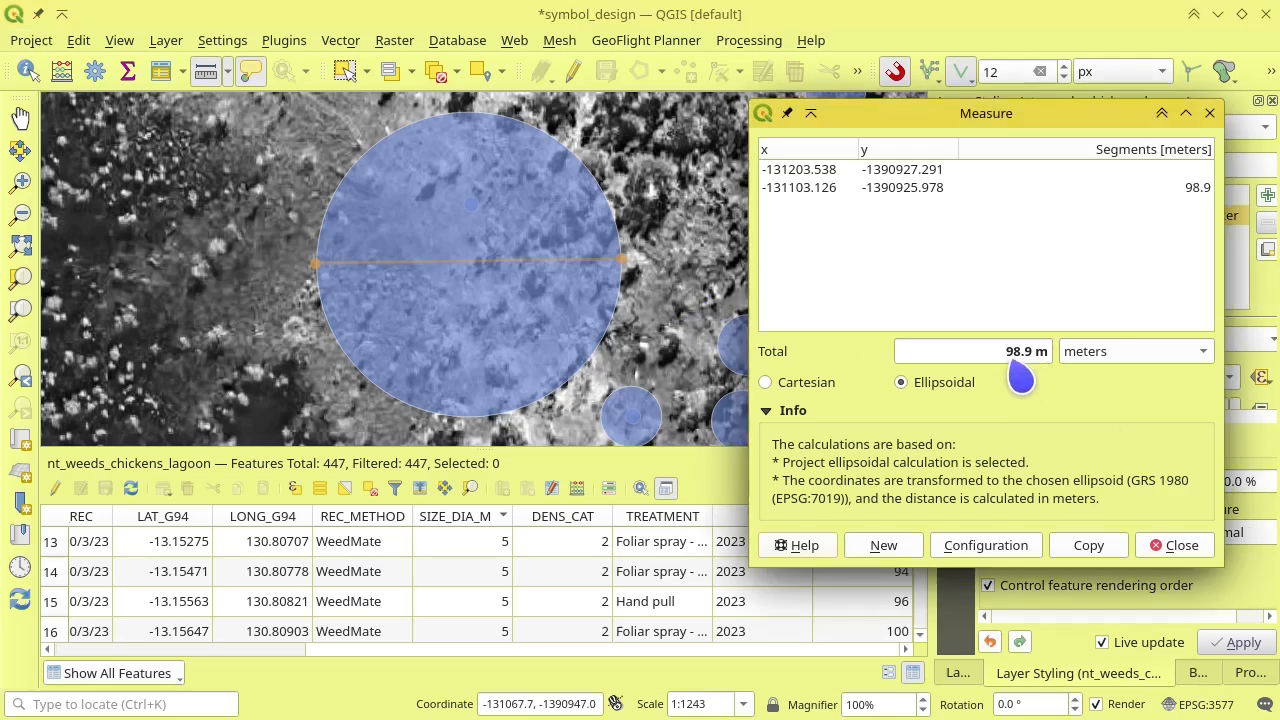
- Close the measurement and identify the attributes of the large circle beside the lagoon's eastern edge
{"action": "left_click", "coordinate": [1180, 556]}
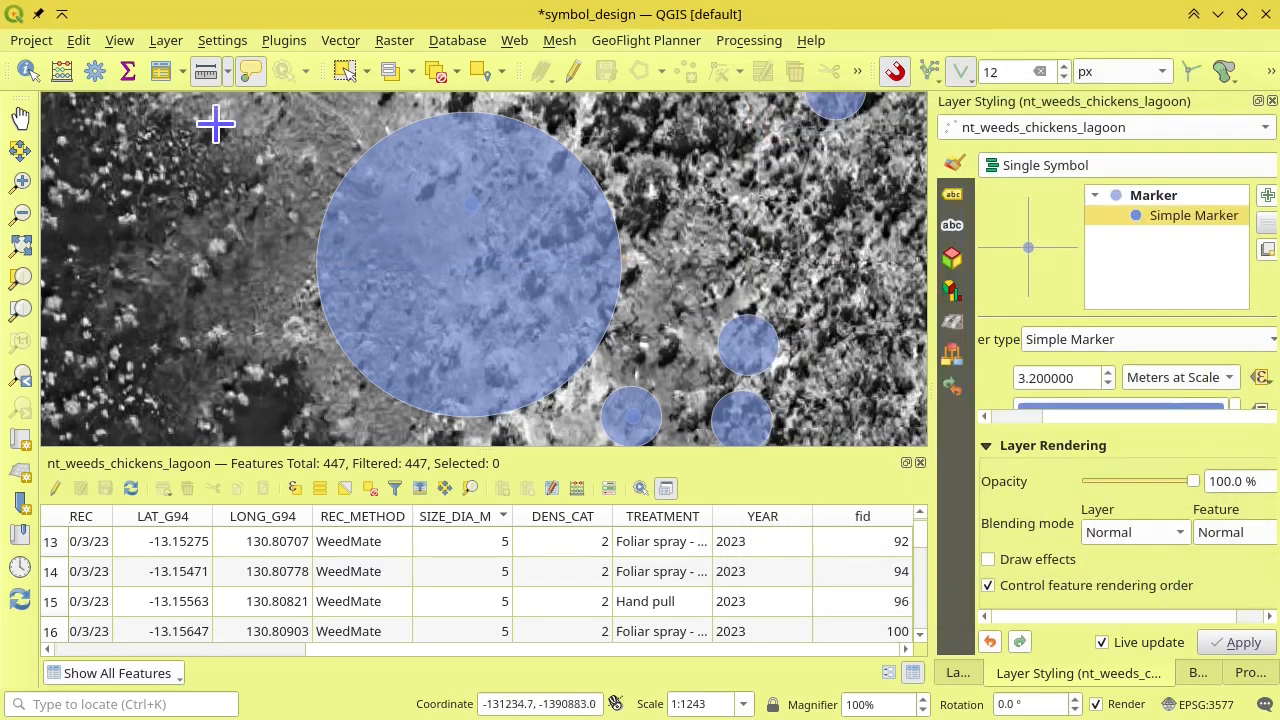
{"action": "left_click", "coordinate": [27, 71]}
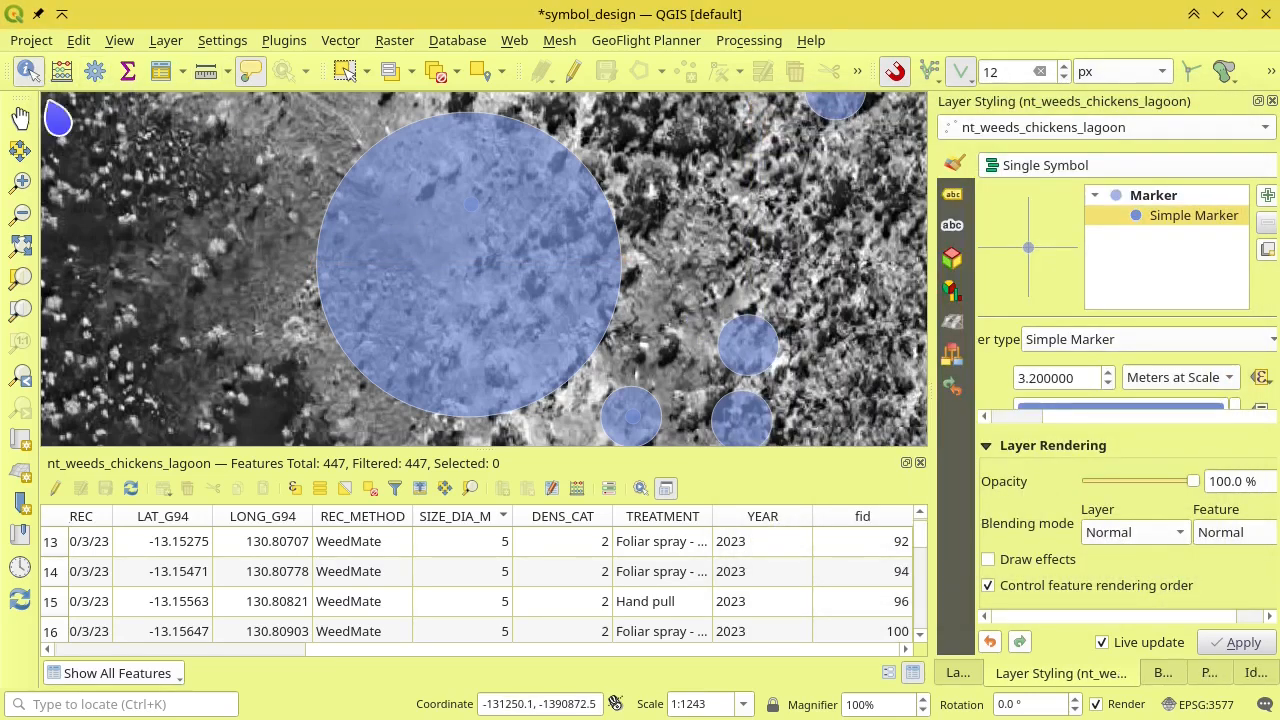
{"action": "left_click", "coordinate": [480, 276]}
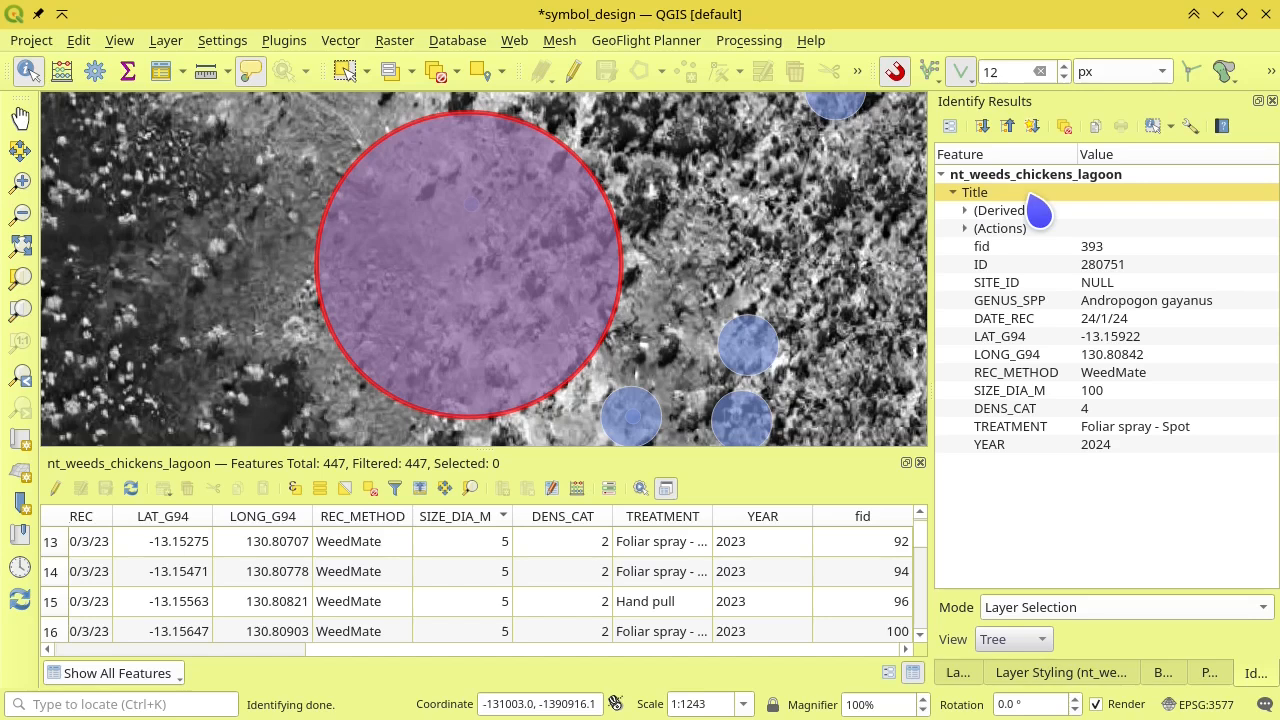
- Return to the weeds layer's styling and widen its area so the marker's fill and stroke options show in full
{"action": "left_click", "coordinate": [1045, 672]}
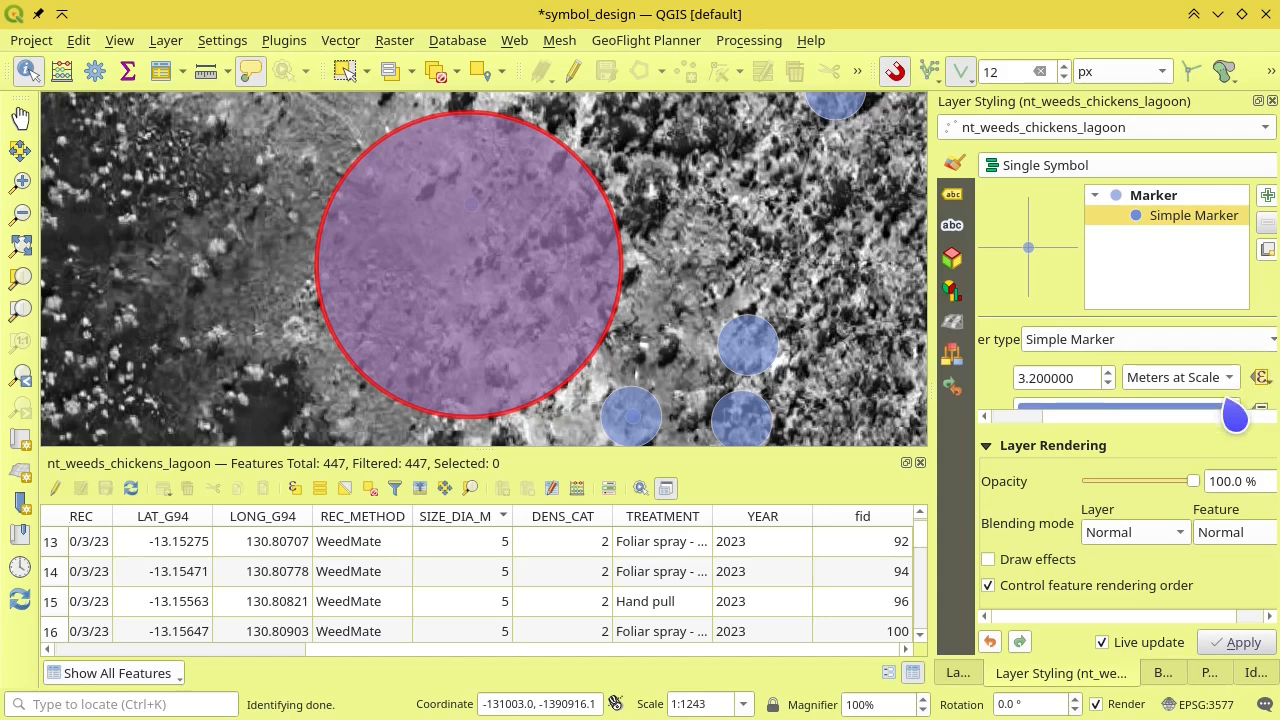
{"action": "scroll", "coordinate": [1276, 416], "scroll_direction": "down", "scroll_amount": 1}
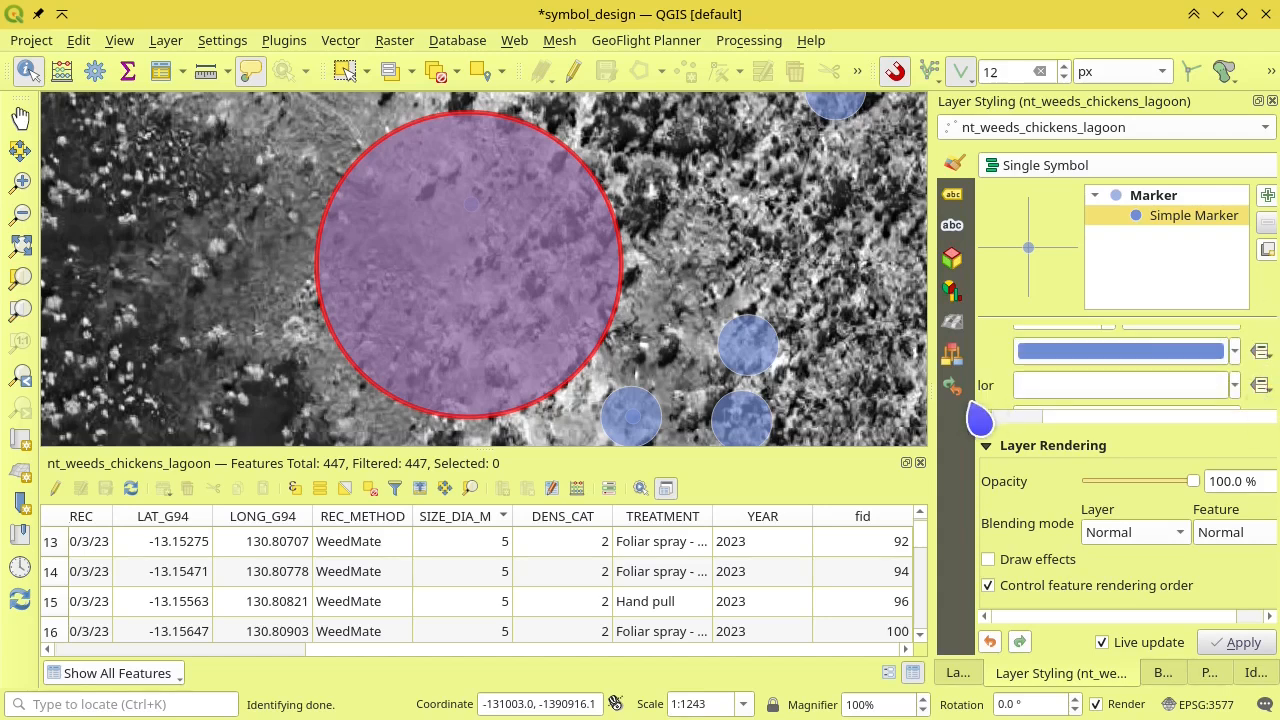
{"action": "left_click_drag", "start_coordinate": [931, 409], "coordinate": [808, 423]}
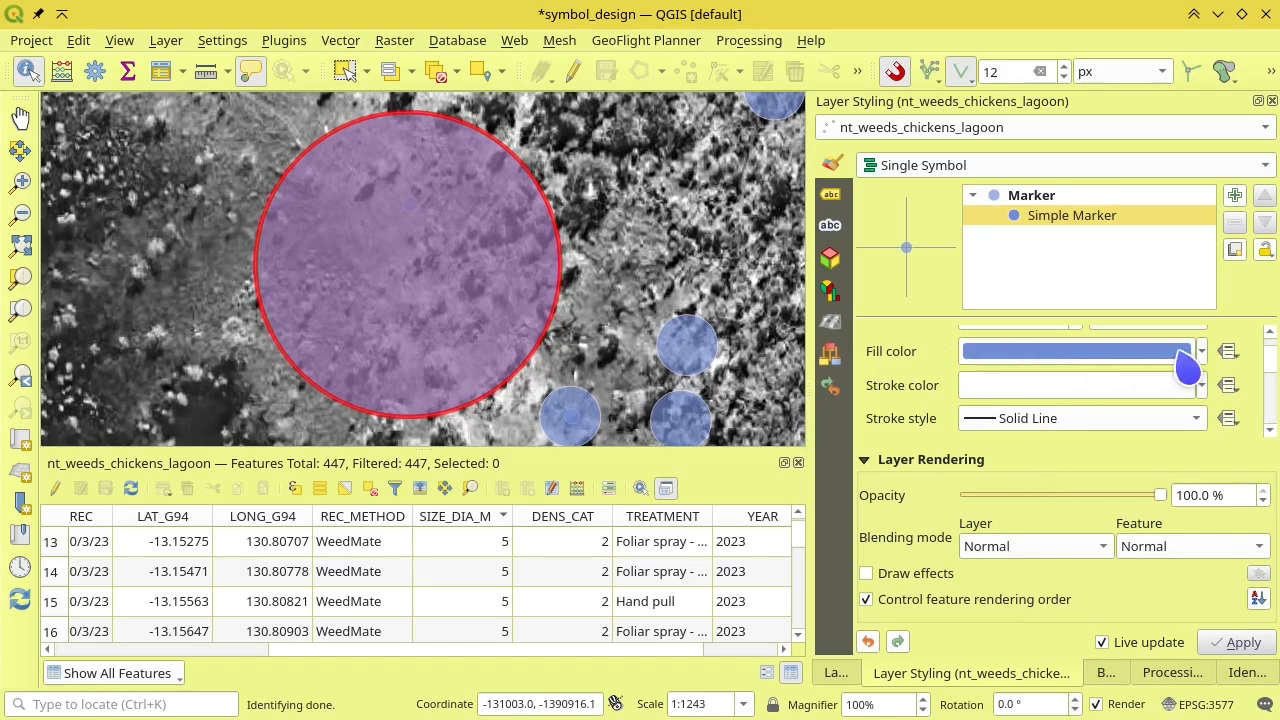
- Override the Simple Marker's fill color with the saved user expression "colour by density"
{"action": "left_click", "coordinate": [1232, 360]}
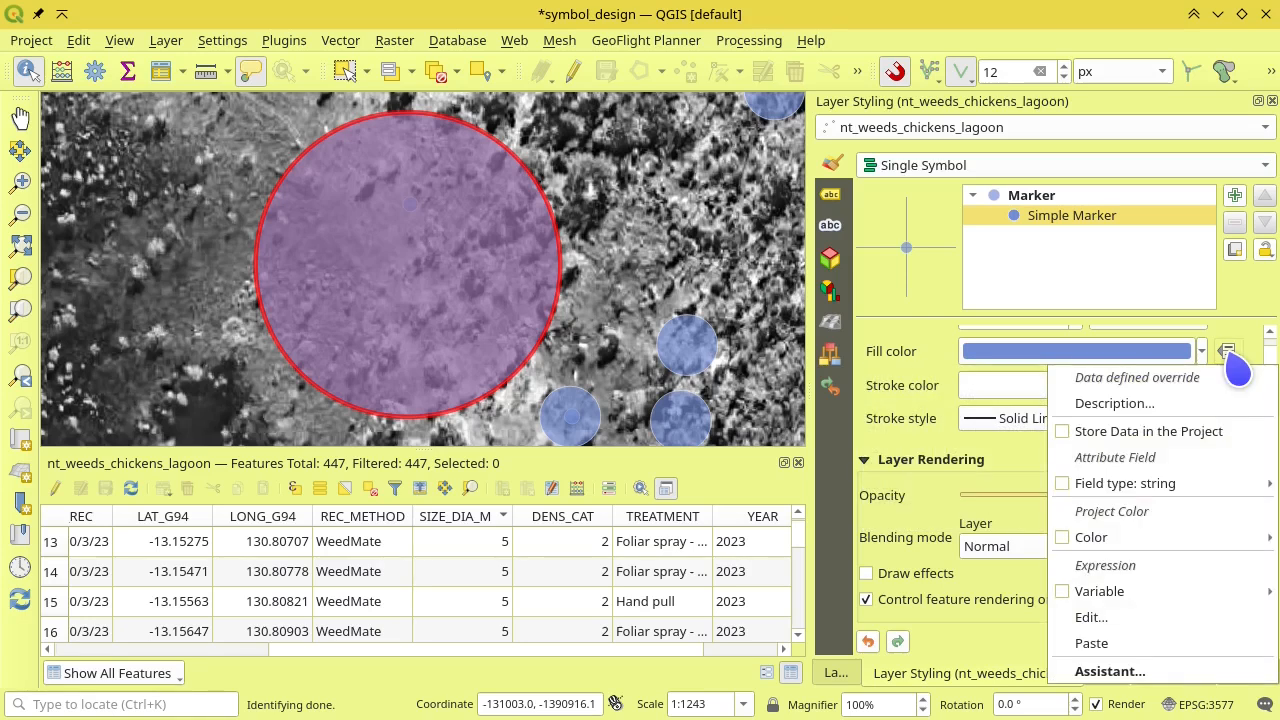
{"action": "left_click", "coordinate": [1215, 620]}
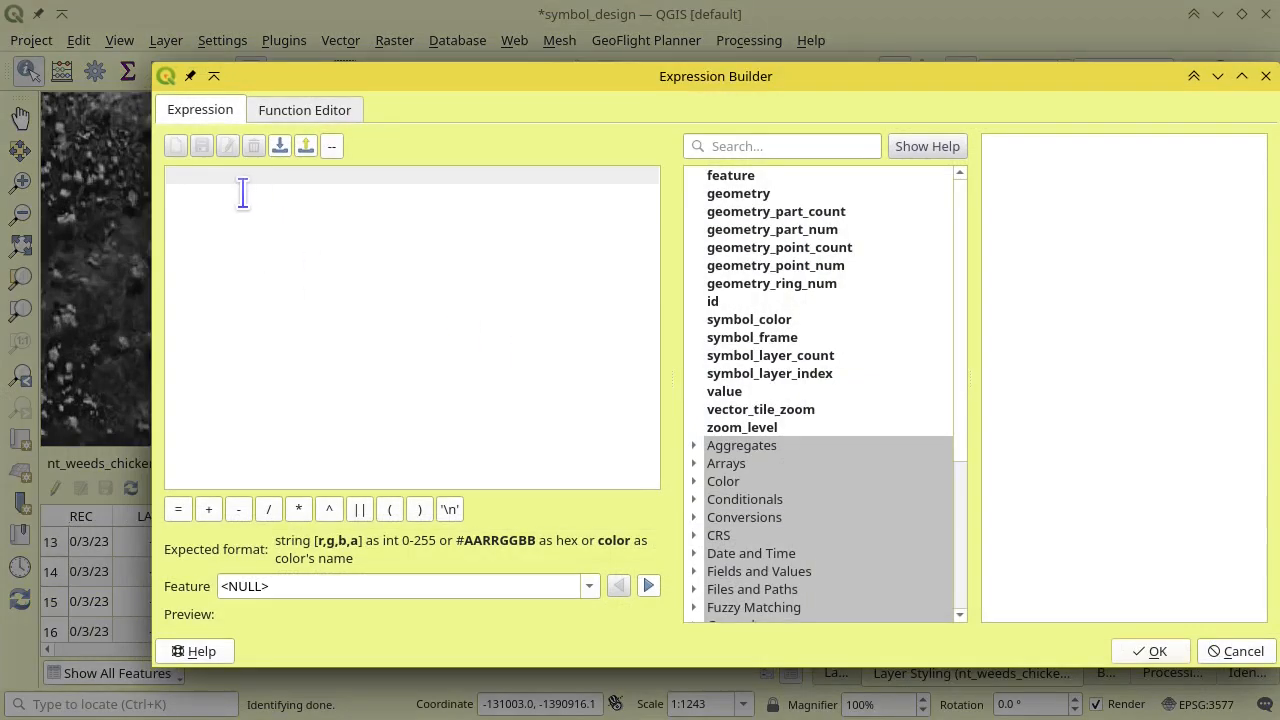
{"action": "scroll", "coordinate": [857, 403], "scroll_direction": "down", "scroll_amount": 4}
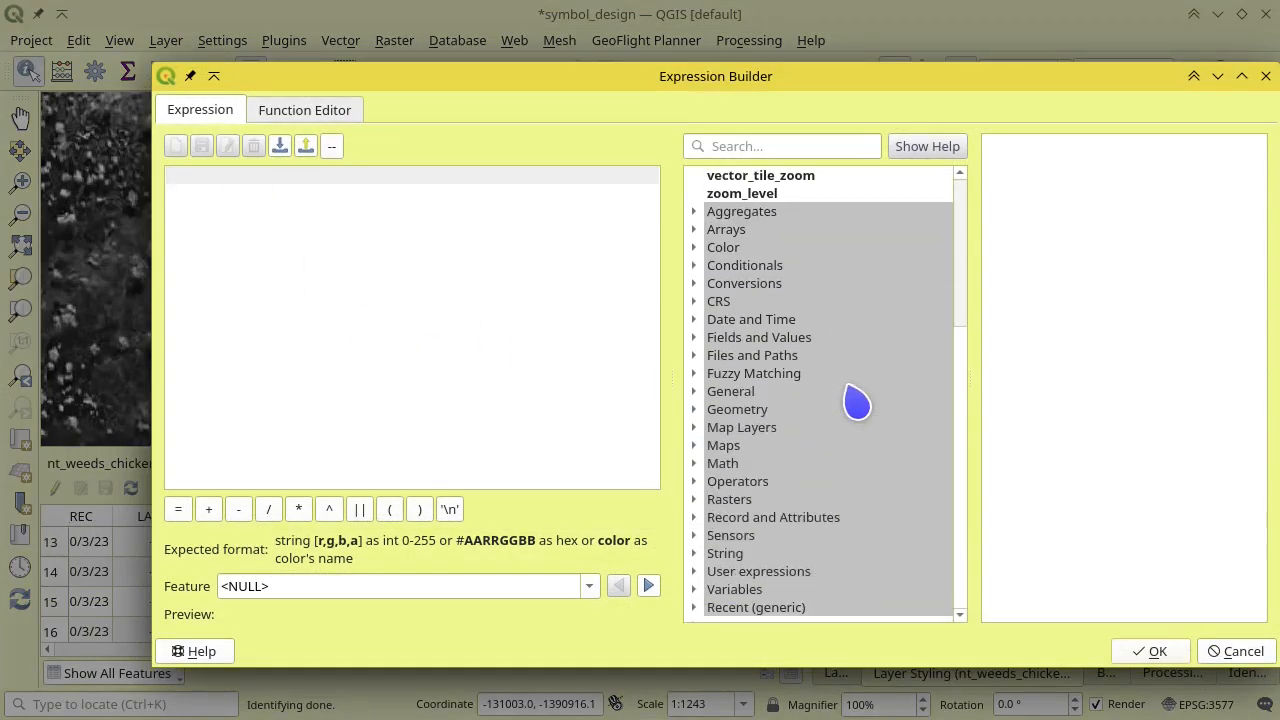
{"action": "left_click", "coordinate": [703, 575]}
{"action": "scroll", "coordinate": [765, 422], "scroll_direction": "down", "scroll_amount": 2}
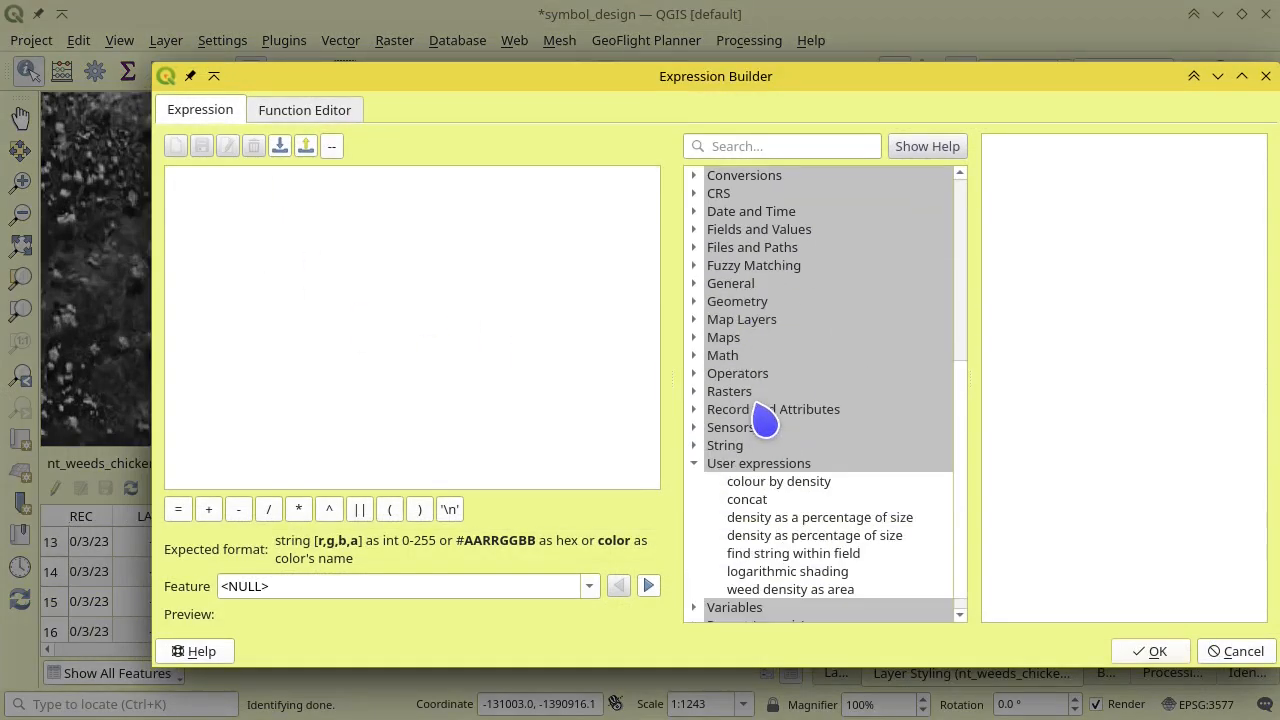
{"action": "scroll", "coordinate": [765, 422], "scroll_direction": "down", "scroll_amount": 1}
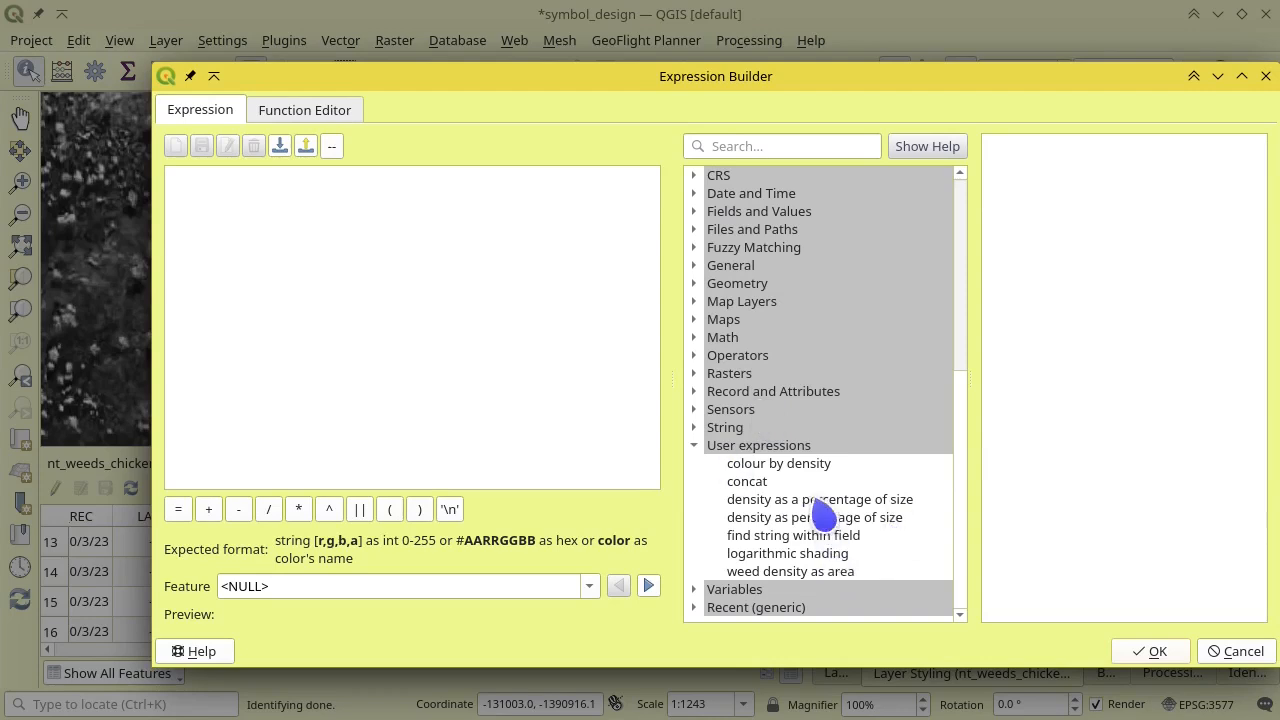
{"action": "left_click", "coordinate": [805, 468]}
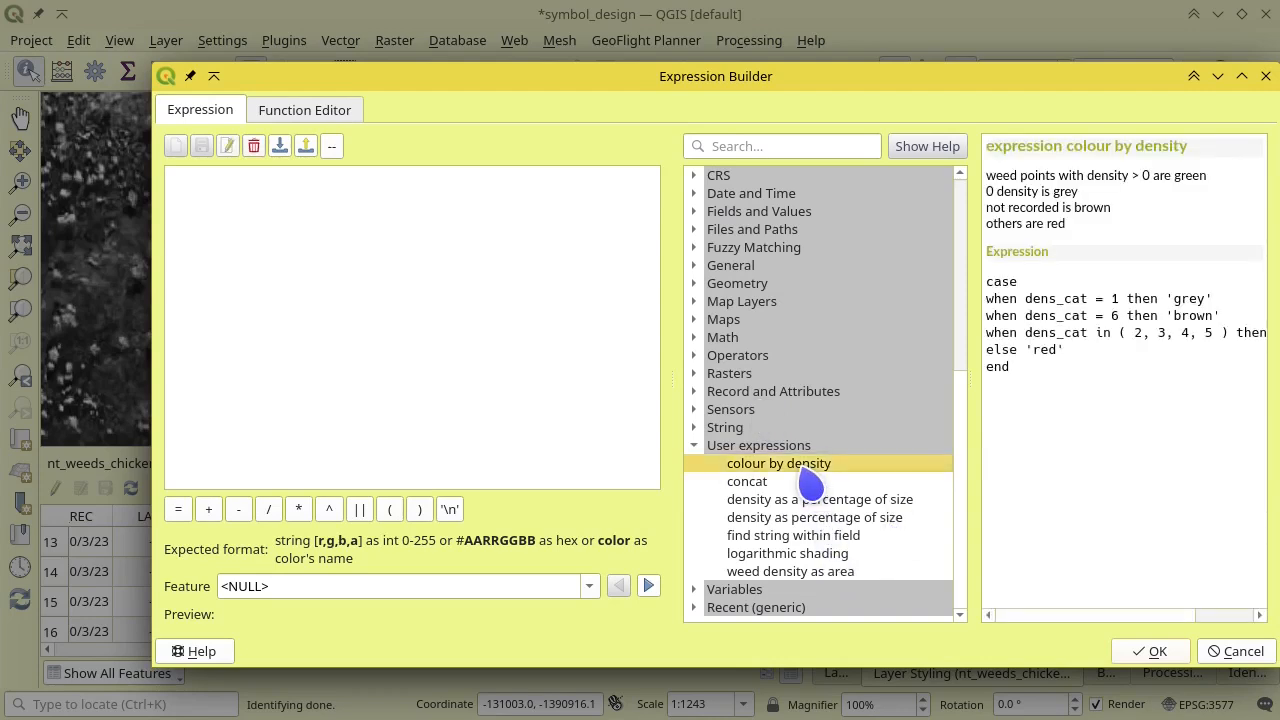
{"action": "double_click", "coordinate": [805, 468]}
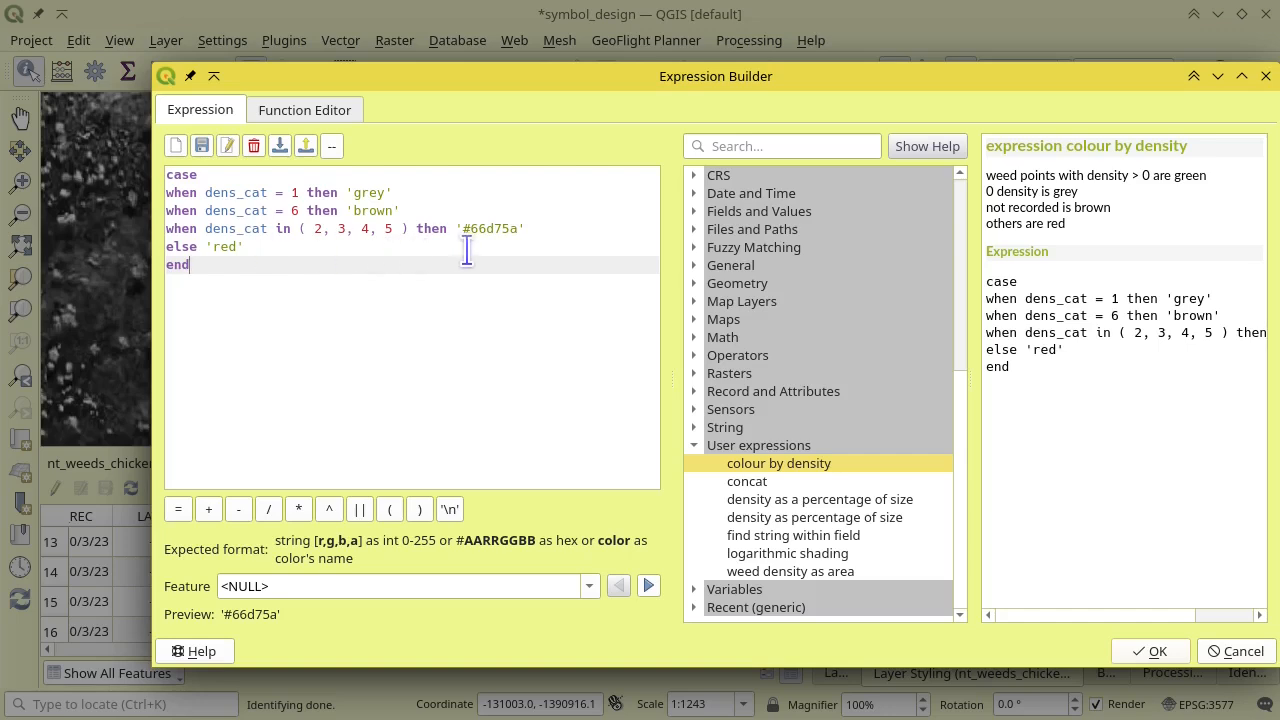
{"action": "left_click_drag", "start_coordinate": [463, 229], "coordinate": [501, 236]}
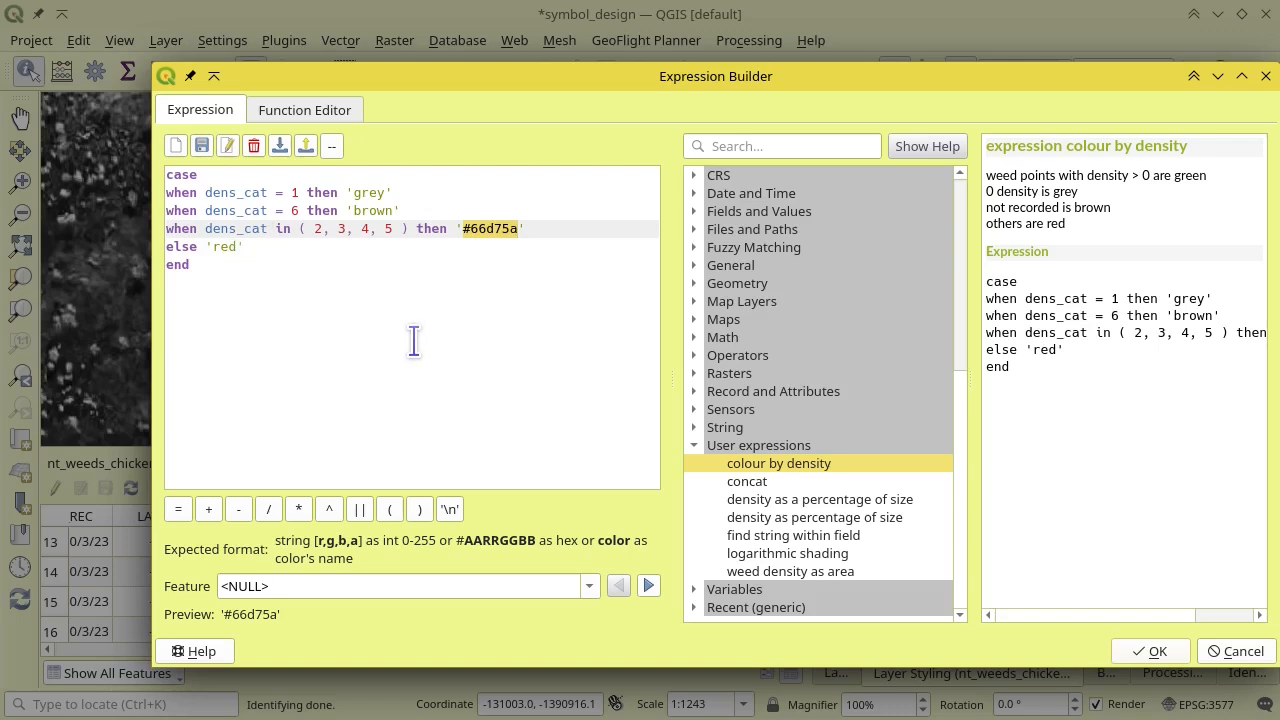
{"action": "left_click", "coordinate": [1150, 651]}
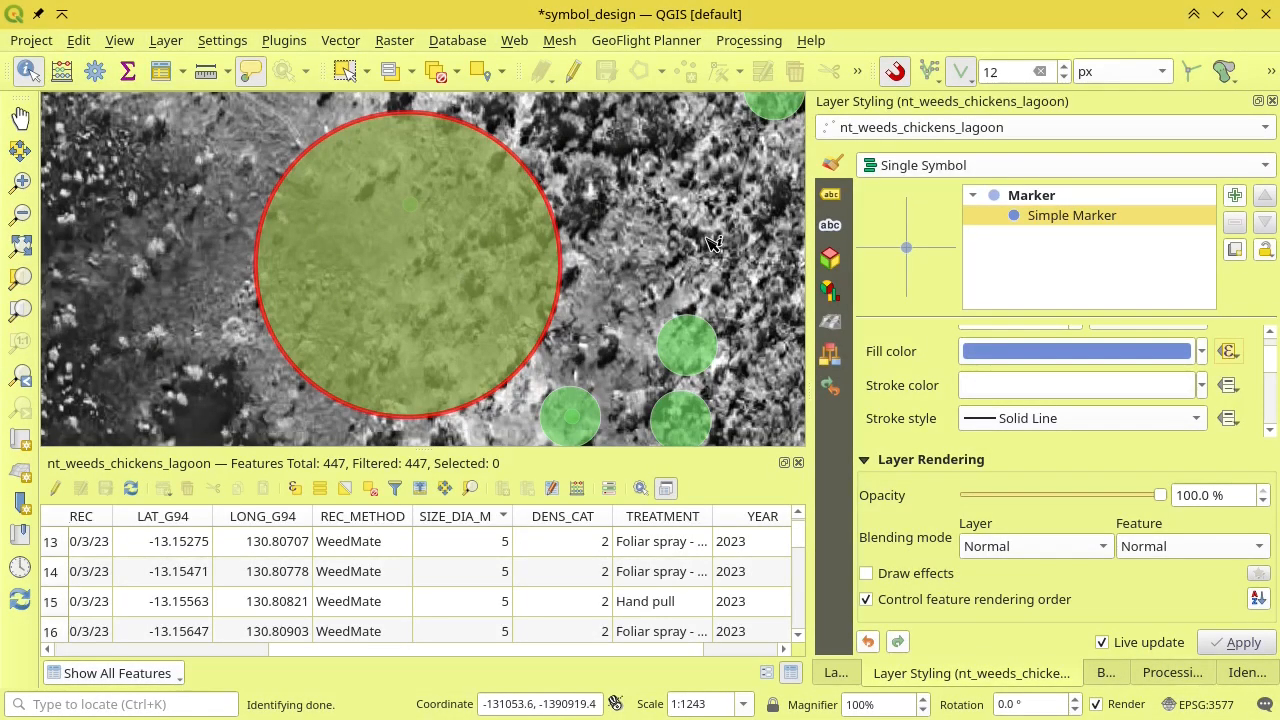
- Identify the attributes of the large red circle beside the track southeast of the lagoon, and close the results
{"action": "scroll", "coordinate": [716, 245], "scroll_direction": "down", "scroll_amount": 3}
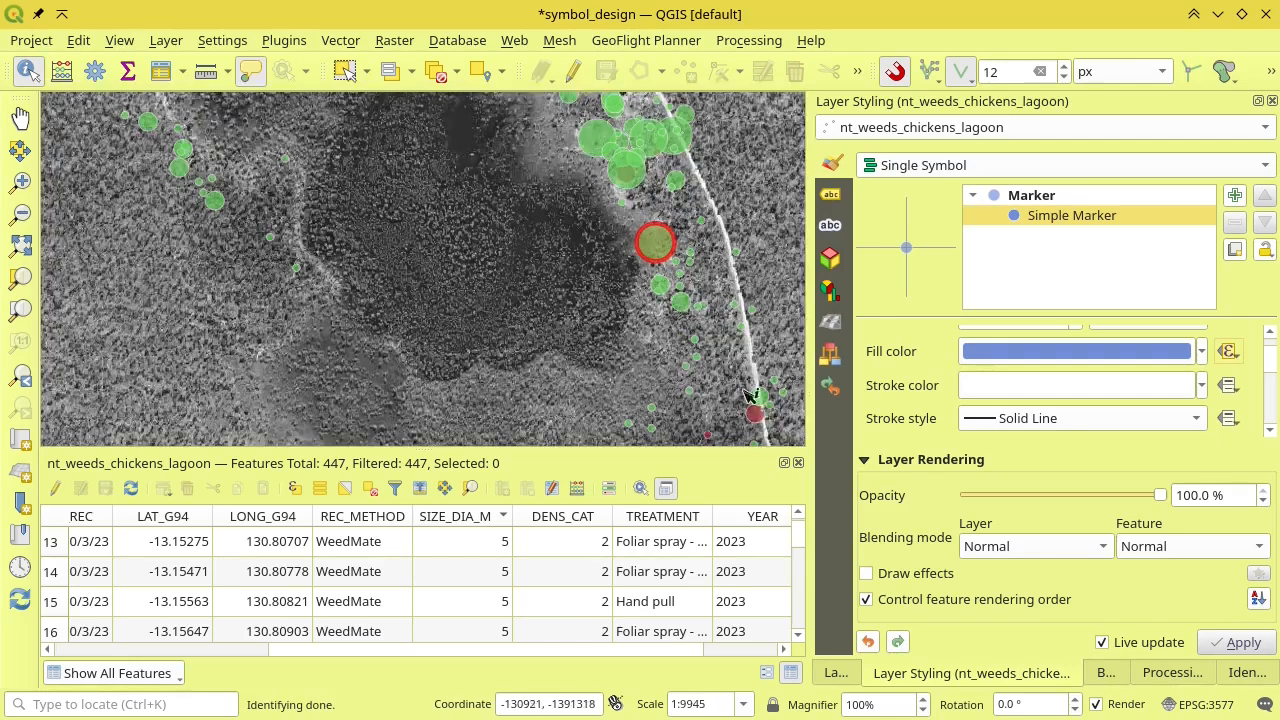
{"action": "scroll", "coordinate": [728, 390], "scroll_direction": "up", "scroll_amount": 4}
{"action": "mouse_move", "coordinate": [710, 326]}
{"action": "left_mouse_down"}
{"action": "mouse_move", "coordinate": [709, 337]}
{"action": "mouse_move", "coordinate": [560, 271]}
{"action": "mouse_move", "coordinate": [515, 278]}
{"action": "left_mouse_up"}
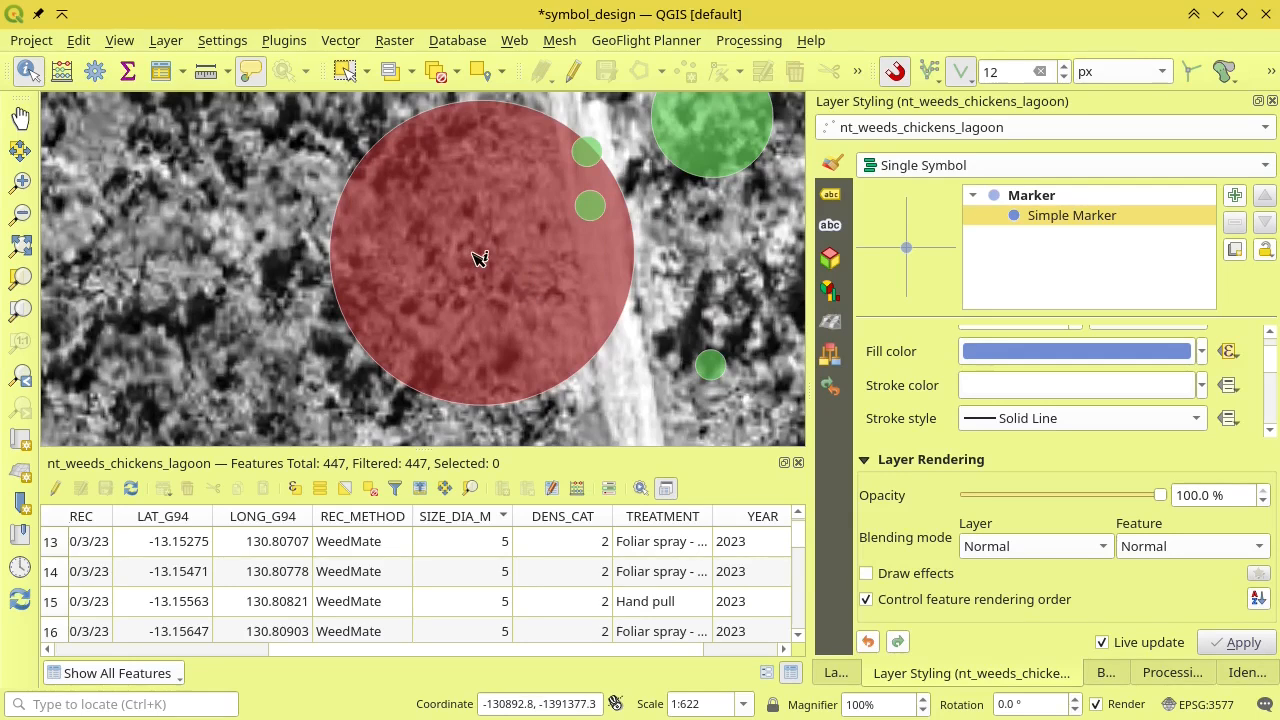
{"action": "left_click", "coordinate": [493, 265]}
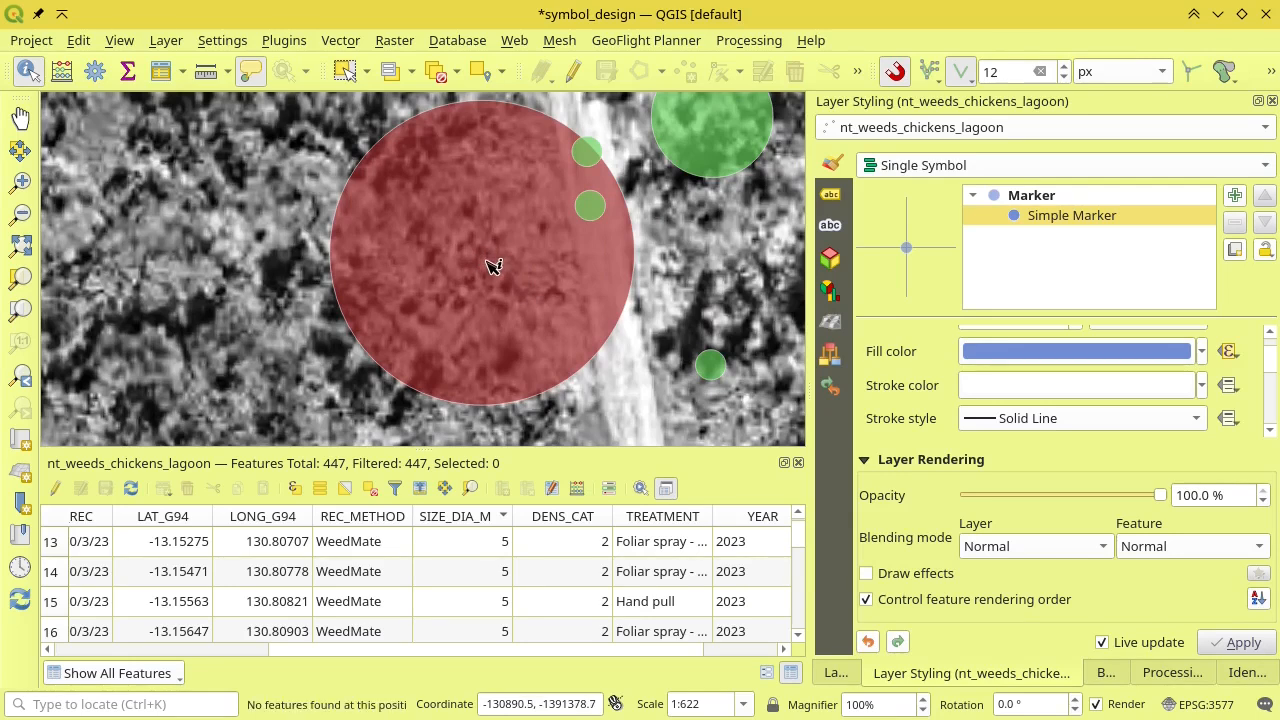
{"action": "left_click", "coordinate": [492, 260]}
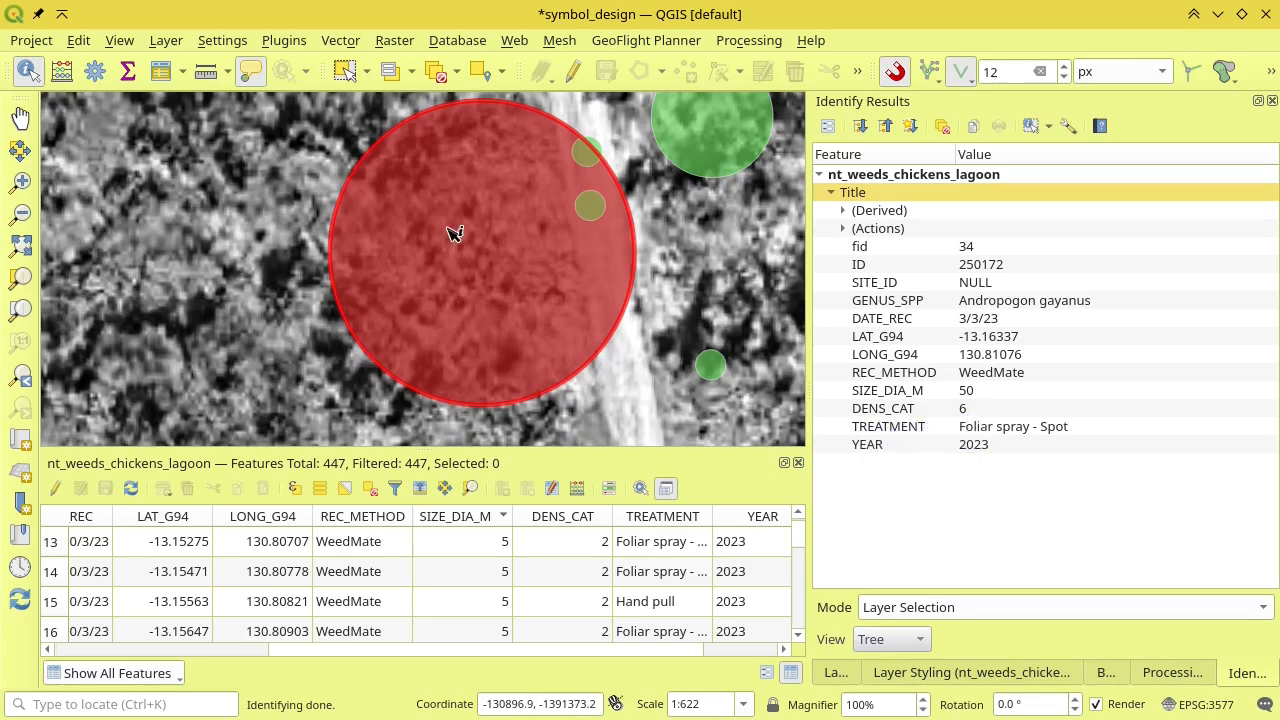
{"action": "scroll", "coordinate": [415, 230], "scroll_direction": "down", "scroll_amount": 4}
{"action": "left_click_drag", "start_coordinate": [422, 215], "coordinate": [516, 333]}
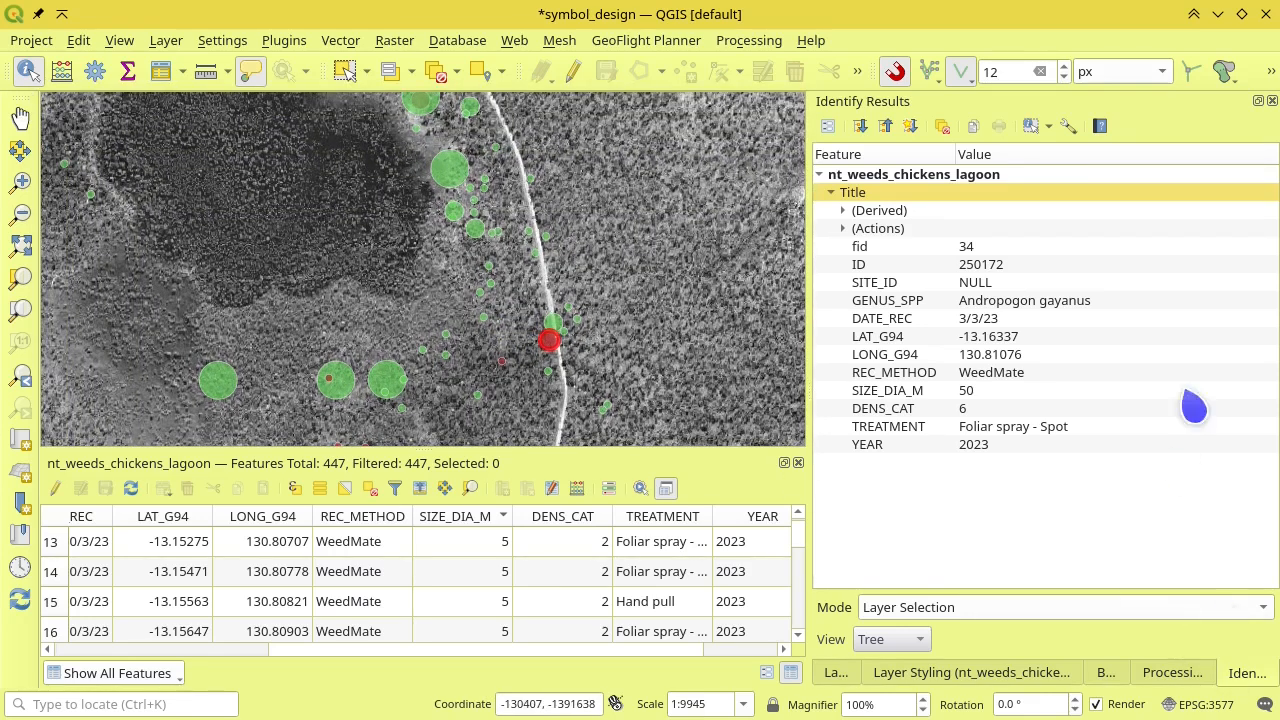
{"action": "left_click", "coordinate": [1272, 101]}
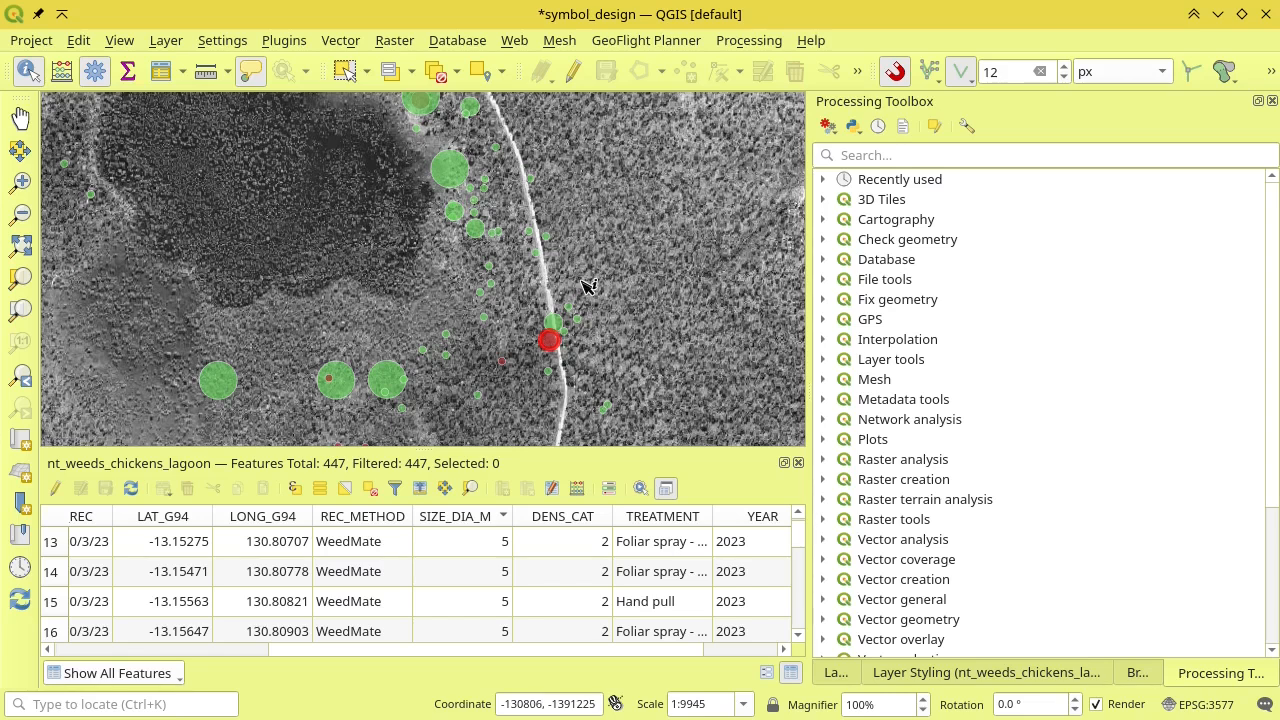
- Review the Simple Marker's symbology in the full properties of nt_weeds_chickens_lagoon, and close them without changes
{"action": "left_click_drag", "start_coordinate": [490, 212], "coordinate": [590, 438]}
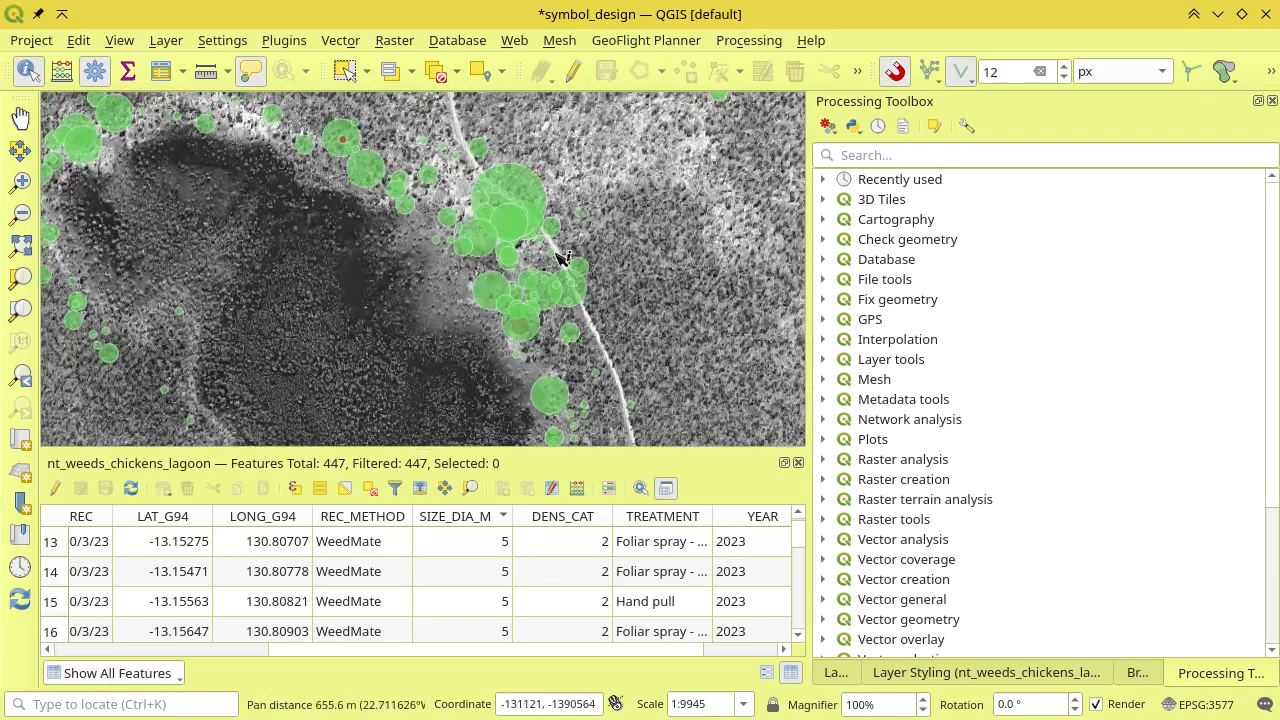
{"action": "scroll", "coordinate": [523, 263], "scroll_direction": "up", "scroll_amount": 1}
{"action": "left_click_drag", "start_coordinate": [523, 263], "coordinate": [548, 254]}
{"action": "left_click", "coordinate": [912, 676]}
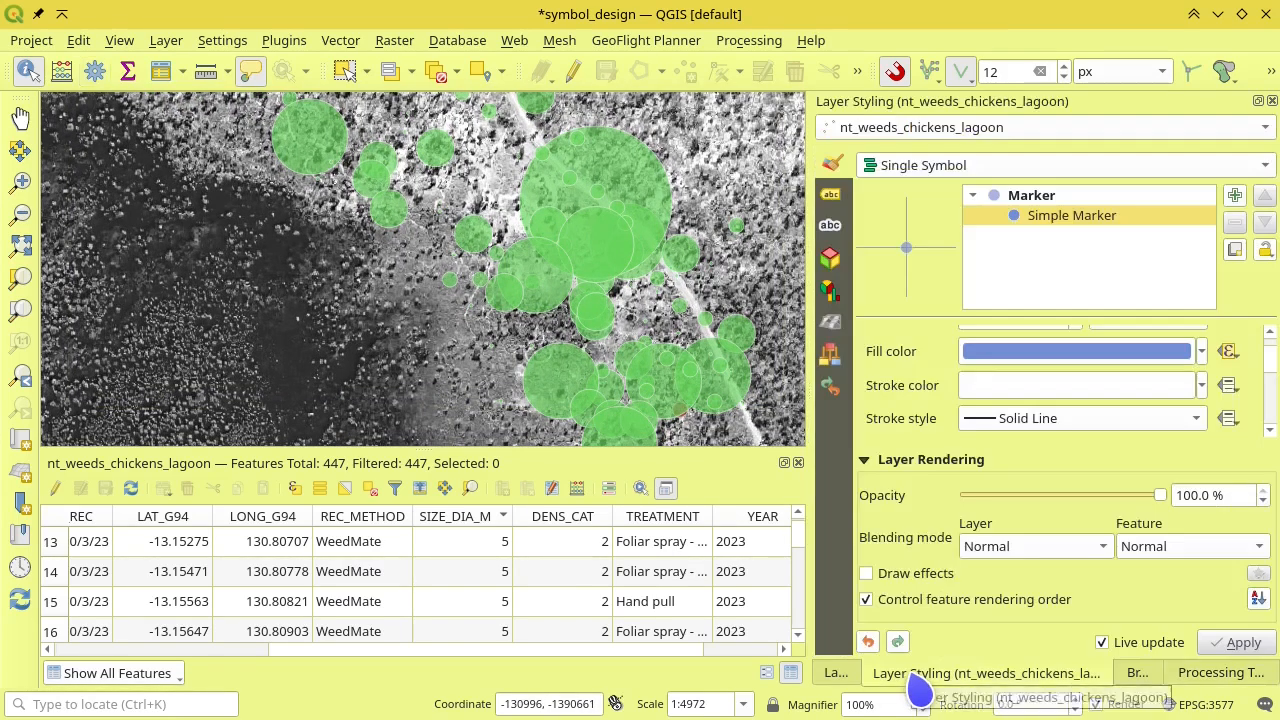
{"action": "left_click", "coordinate": [838, 674]}
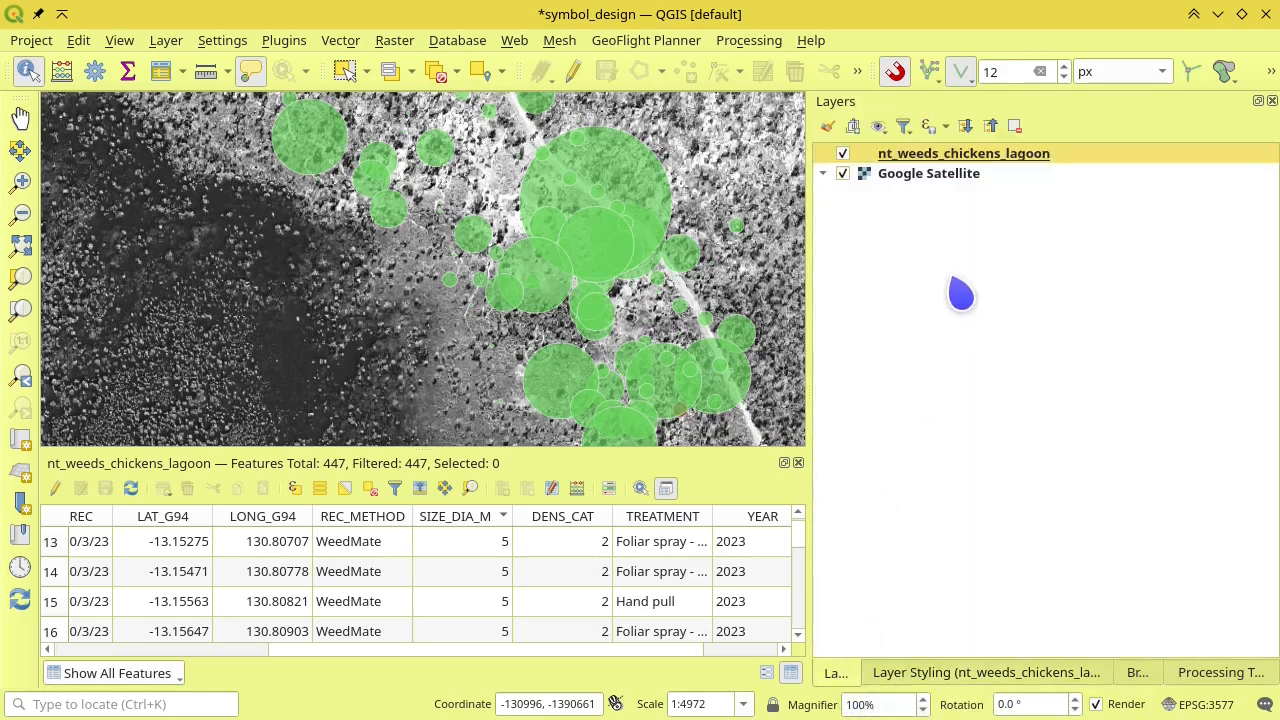
{"action": "double_click", "coordinate": [958, 166]}
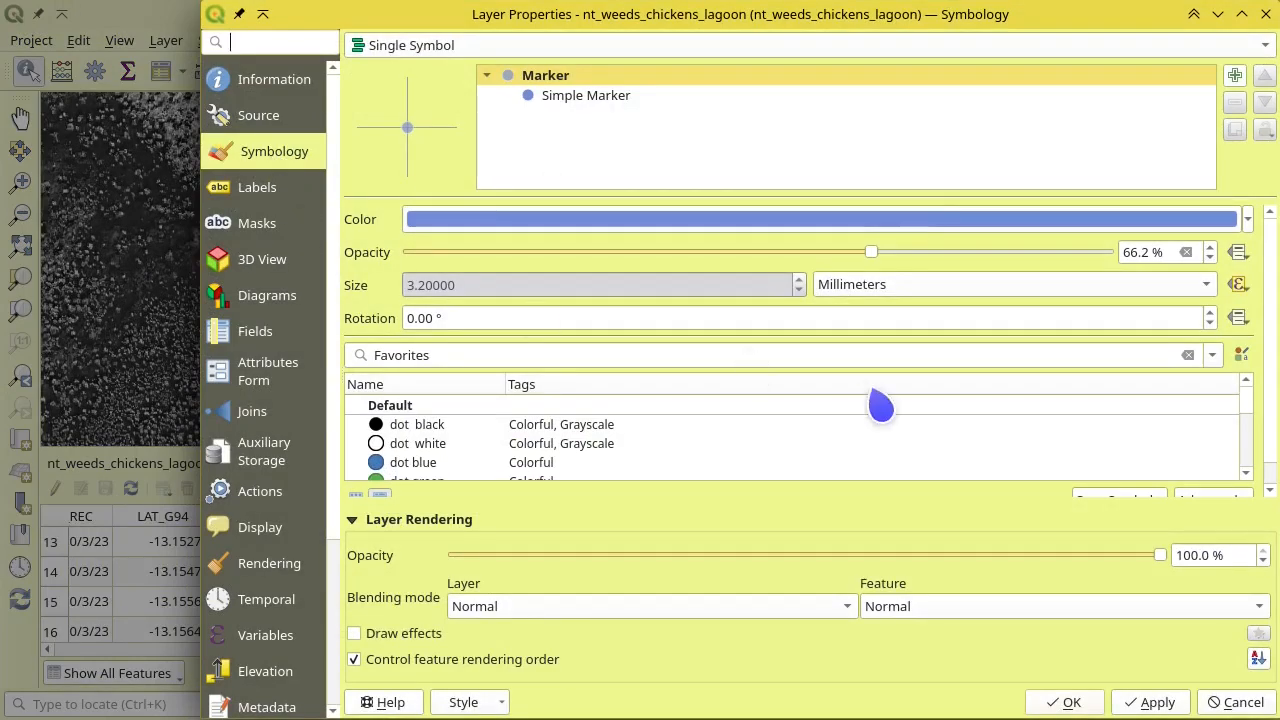
{"action": "left_click", "coordinate": [650, 104]}
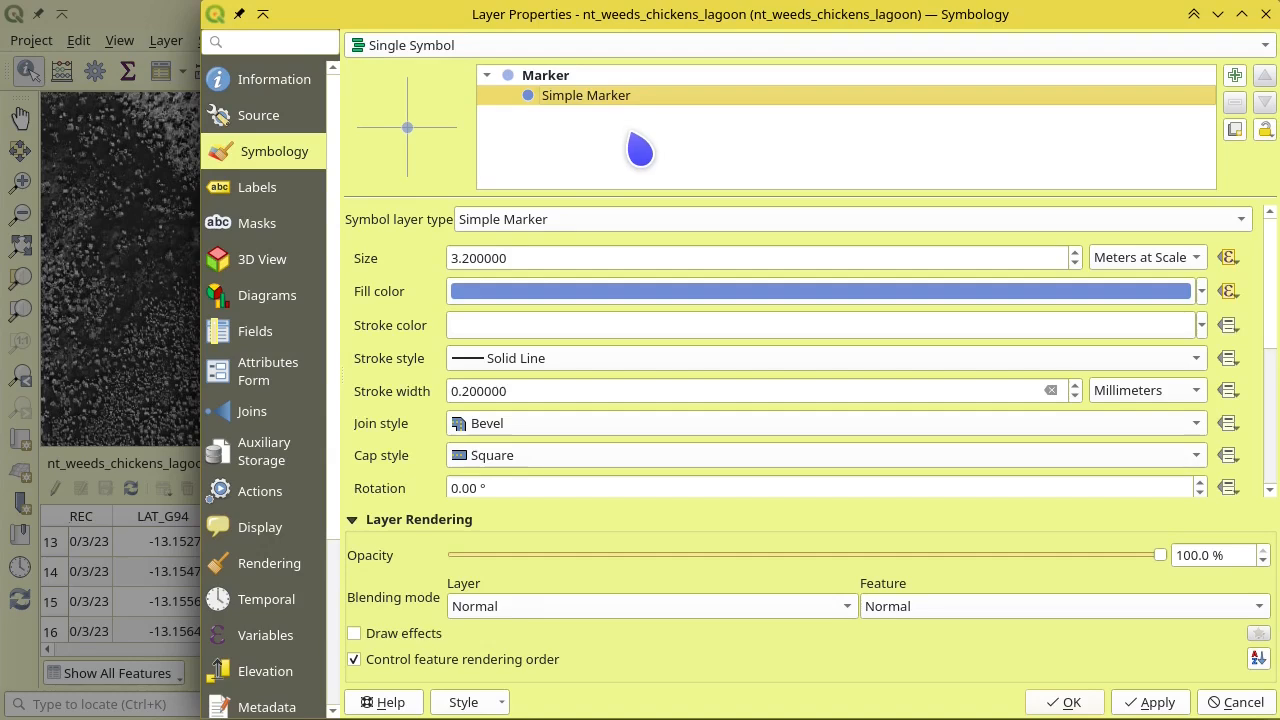
{"action": "left_click", "coordinate": [1266, 20]}
- Add a second symbol layer above the weeds layer's Simple Marker and set its type to Filled Marker
{"action": "left_click", "coordinate": [905, 670]}
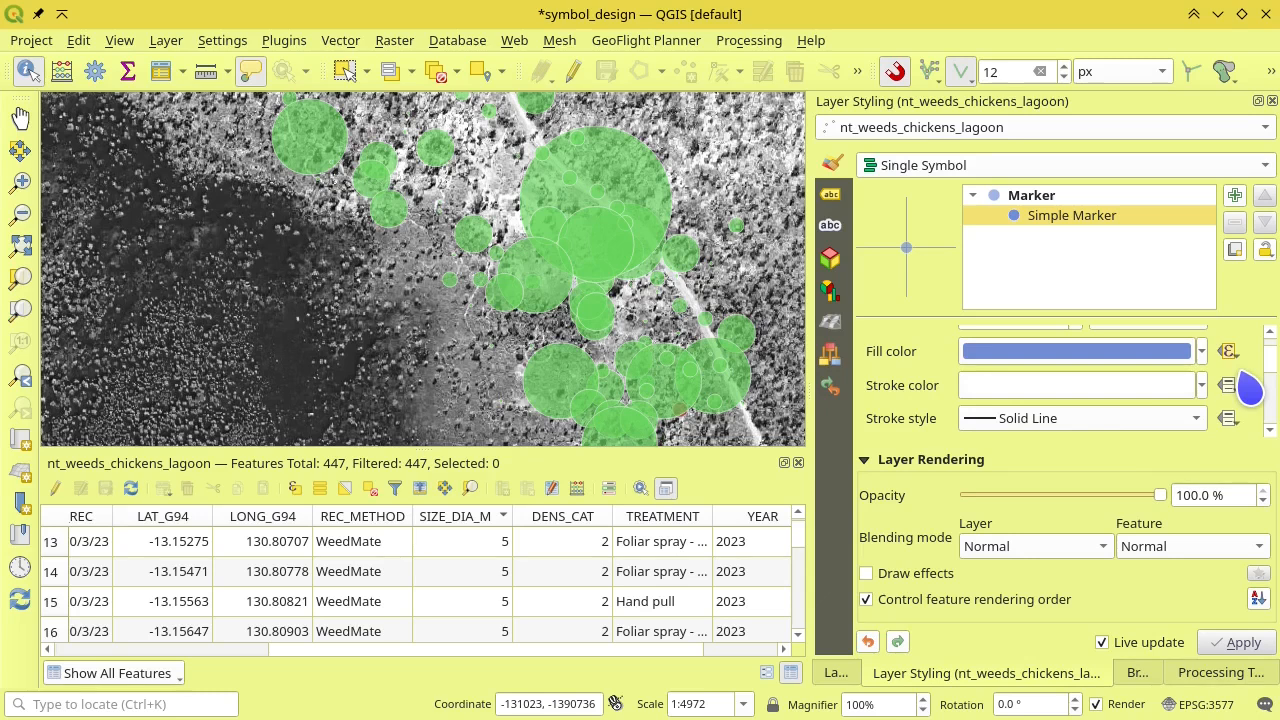
{"action": "left_click", "coordinate": [1234, 196]}
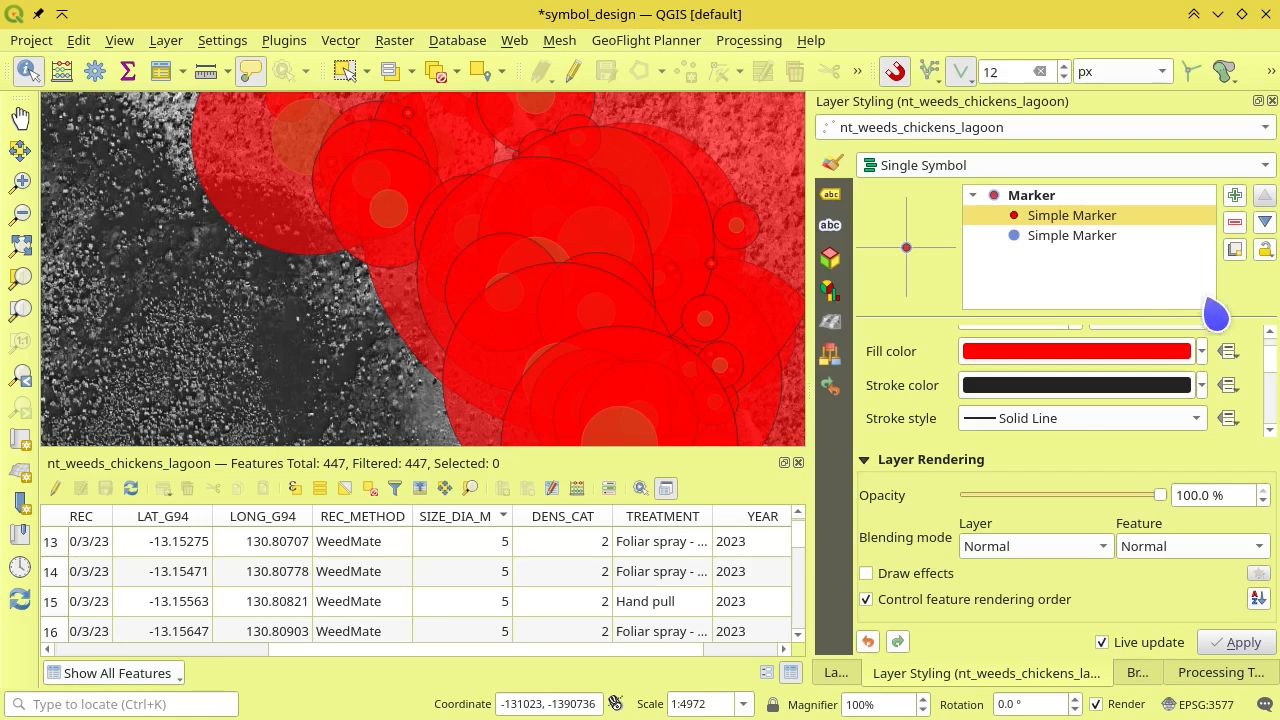
{"action": "scroll", "coordinate": [1273, 366], "scroll_direction": "up", "scroll_amount": 2}
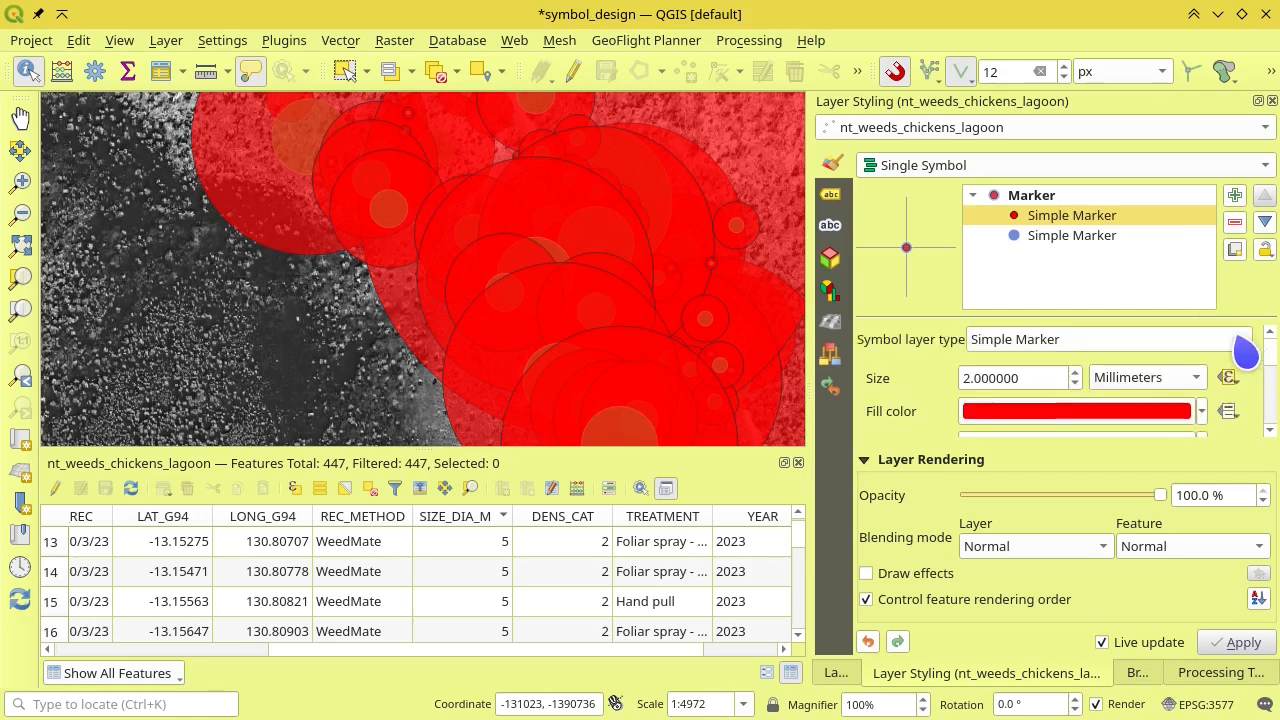
{"action": "left_click", "coordinate": [1245, 341]}
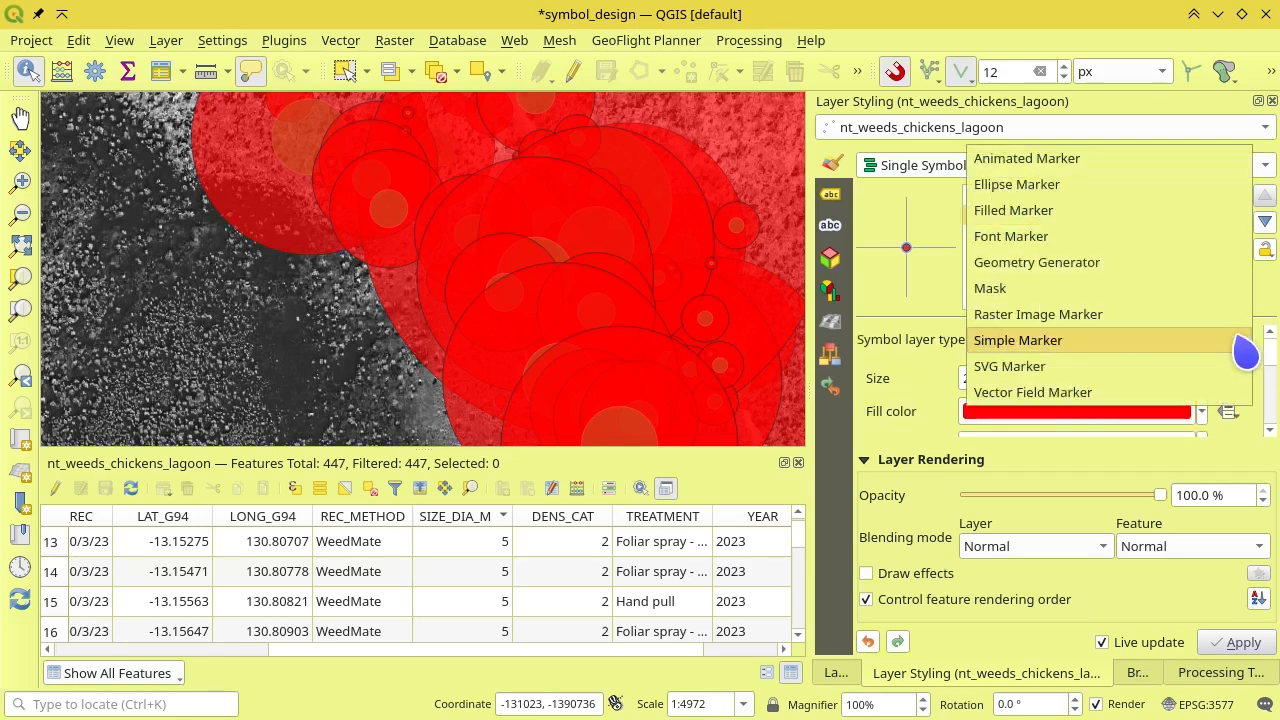
{"action": "left_click", "coordinate": [1167, 212]}
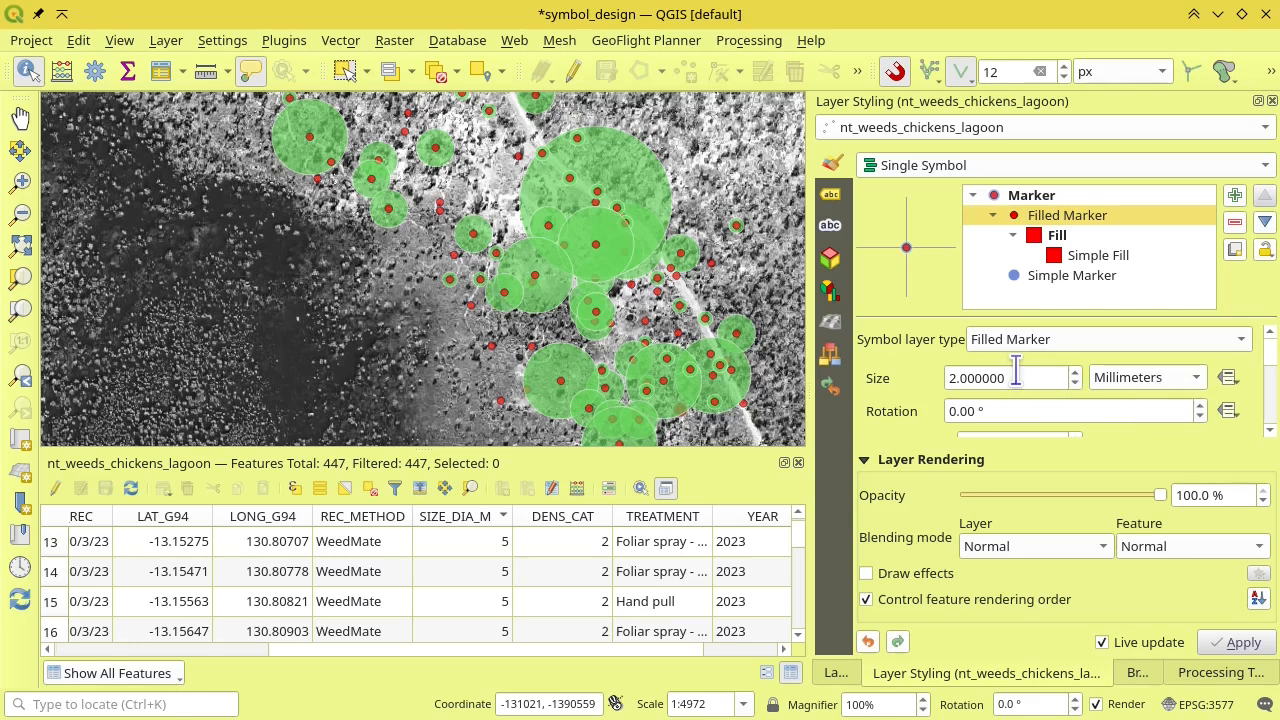
- Override the Filled Marker's size with the SIZE_DIA_M field and set its size unit to Meters at Scale
{"action": "left_click", "coordinate": [1229, 379]}
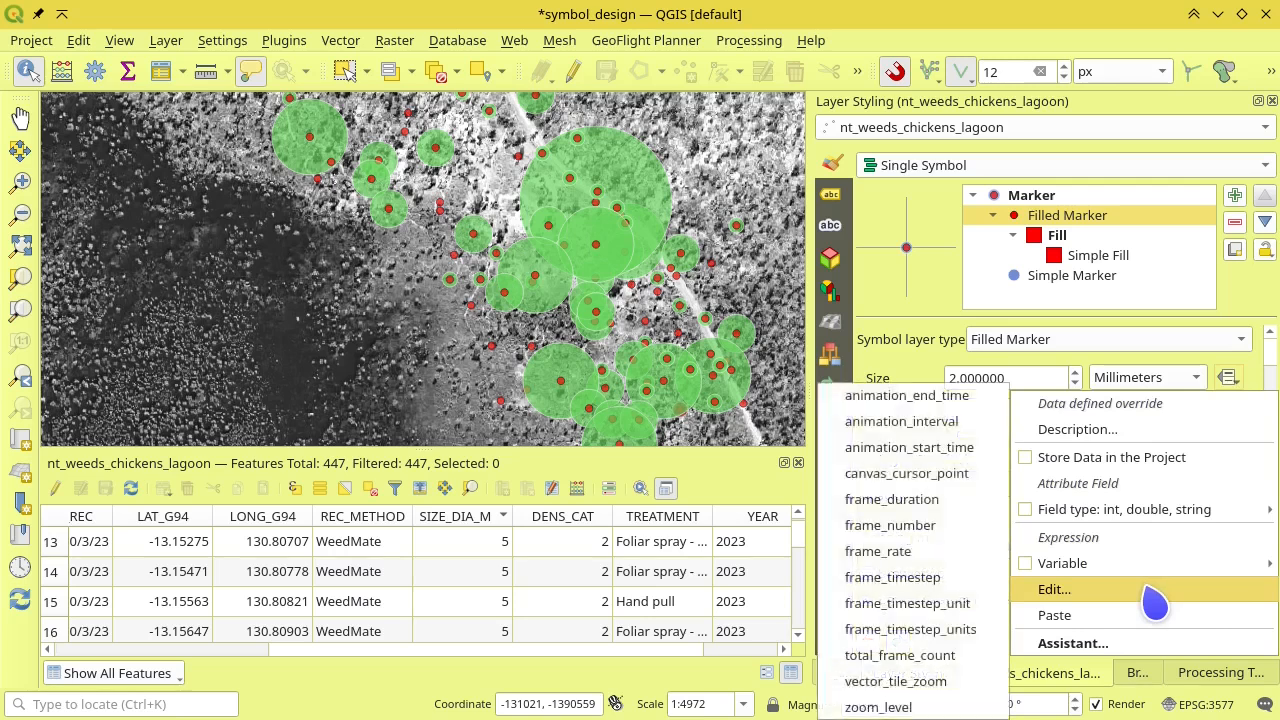
{"action": "left_click", "coordinate": [1152, 596]}
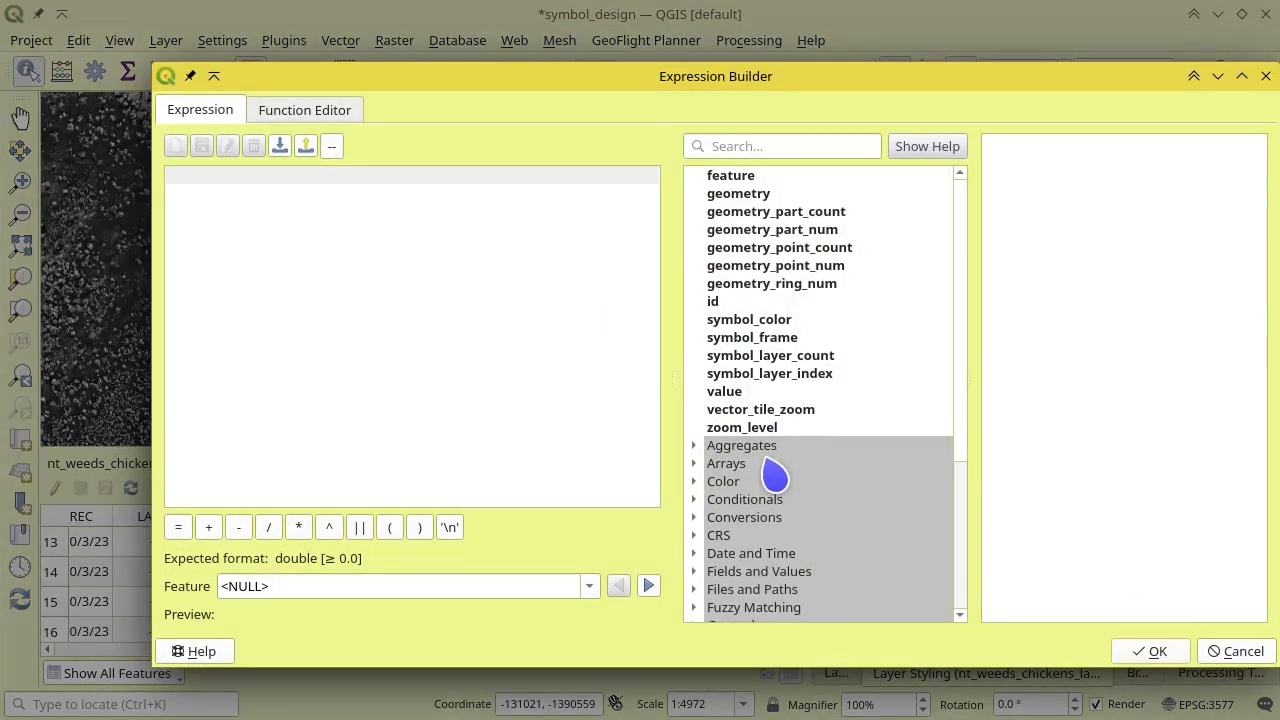
{"action": "scroll", "coordinate": [777, 478], "scroll_direction": "down", "scroll_amount": 4}
{"action": "left_click", "coordinate": [697, 357]}
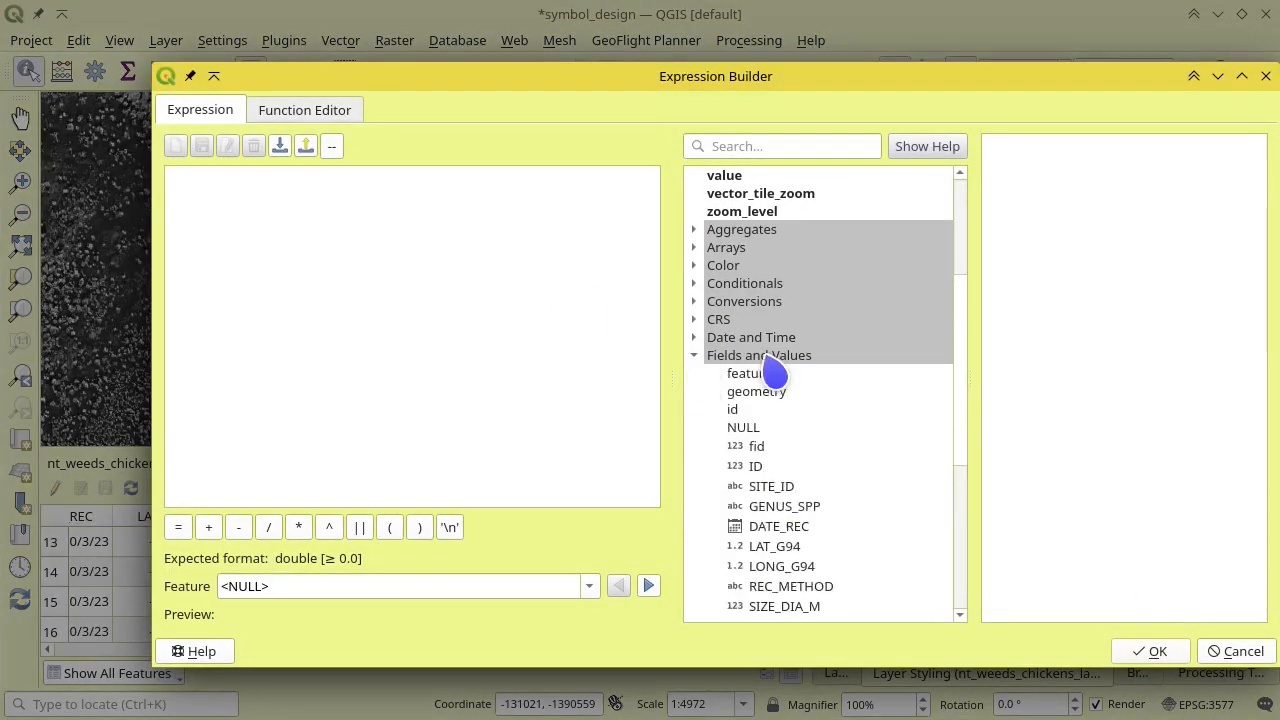
{"action": "scroll", "coordinate": [730, 370], "scroll_direction": "down", "scroll_amount": 3}
{"action": "double_click", "coordinate": [797, 447]}
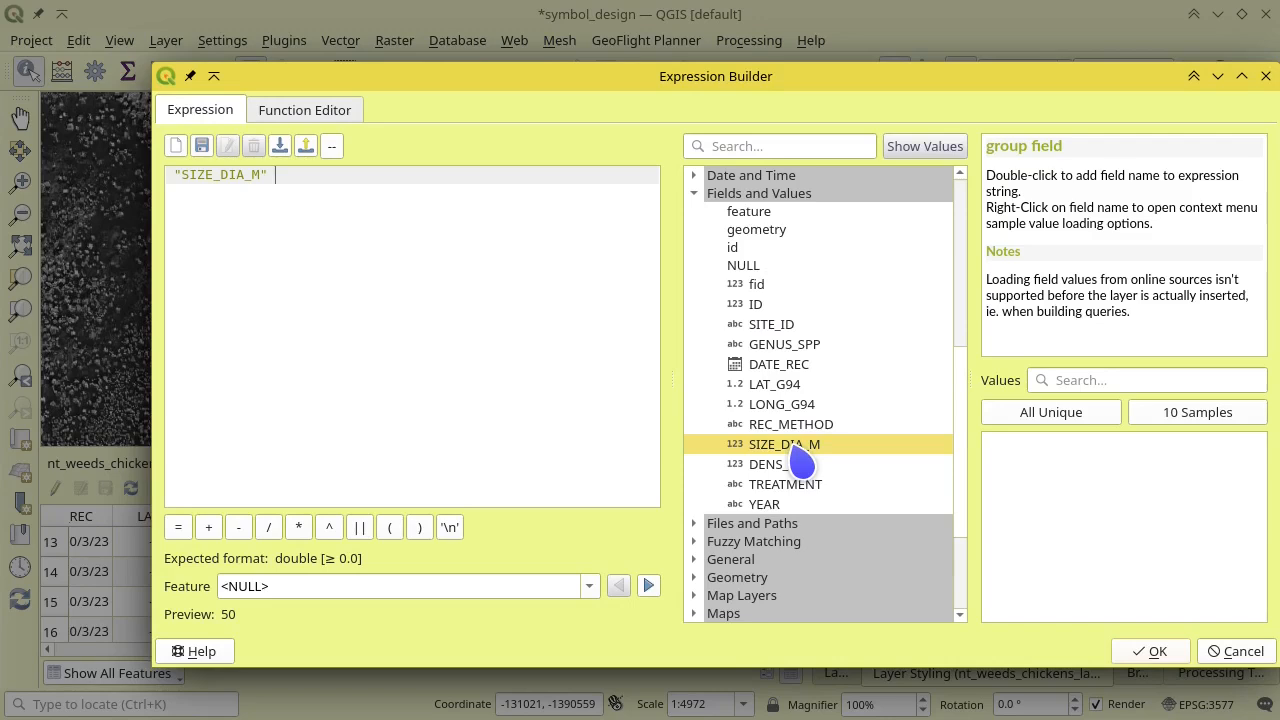
{"action": "left_click", "coordinate": [1152, 651]}
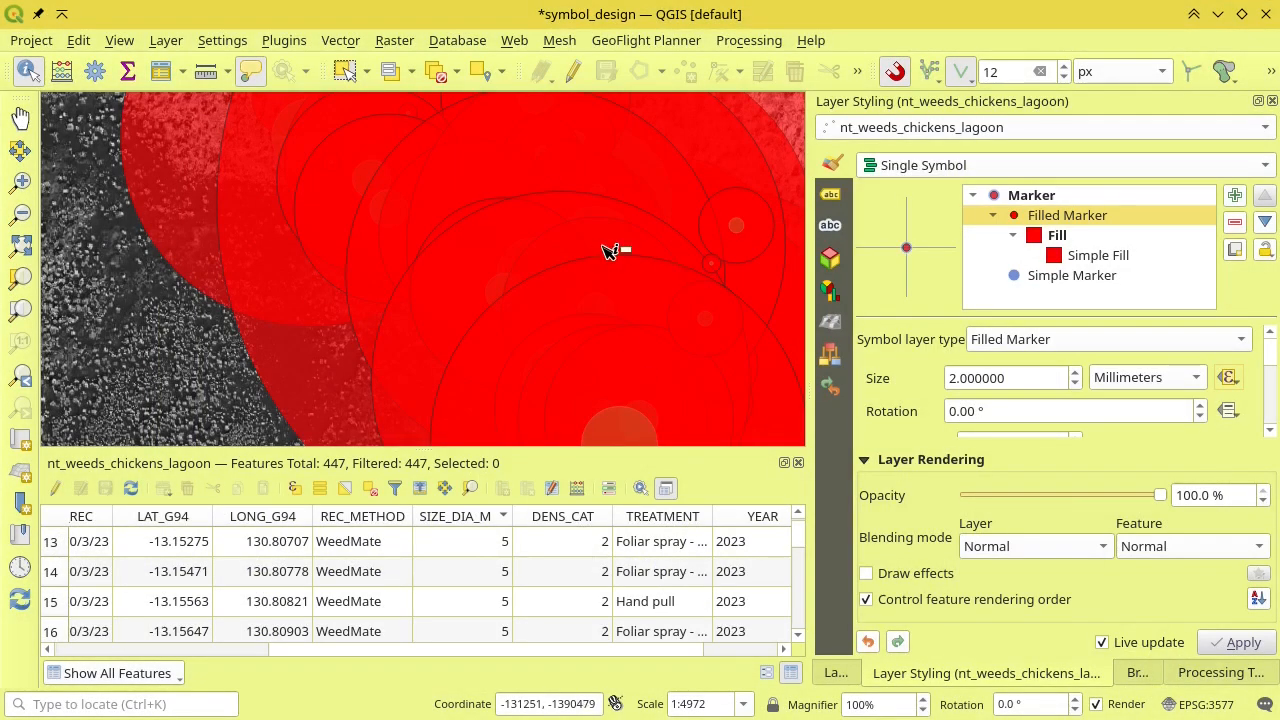
{"action": "left_click", "coordinate": [1196, 384]}
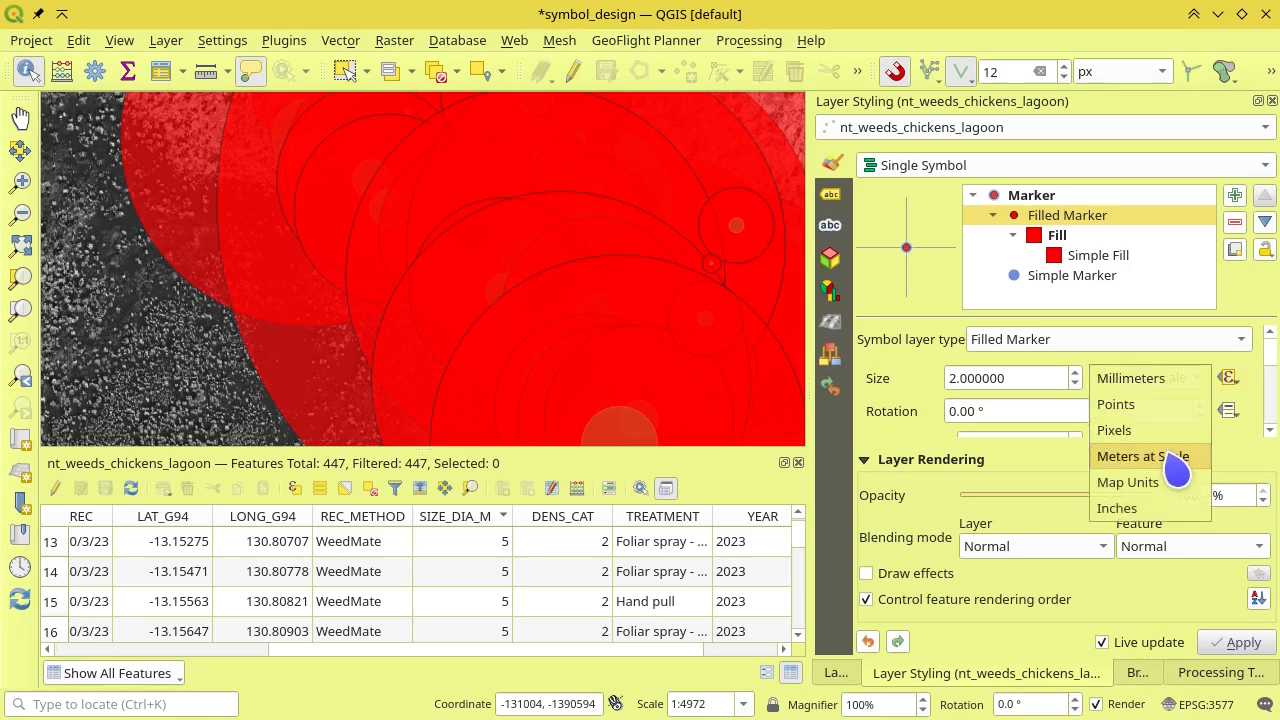
{"action": "left_click", "coordinate": [1140, 456]}
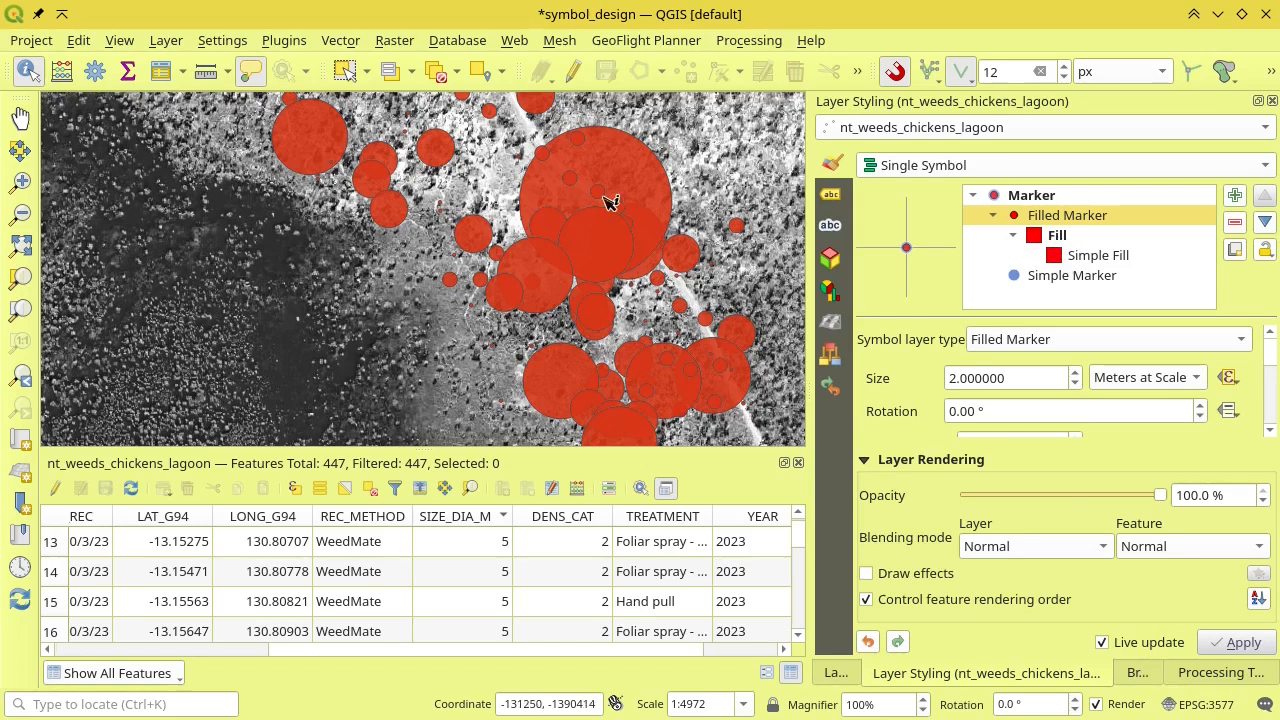
- Change the Filled Marker's Simple Fill to a Line Pattern Fill
{"action": "left_click", "coordinate": [1100, 256]}
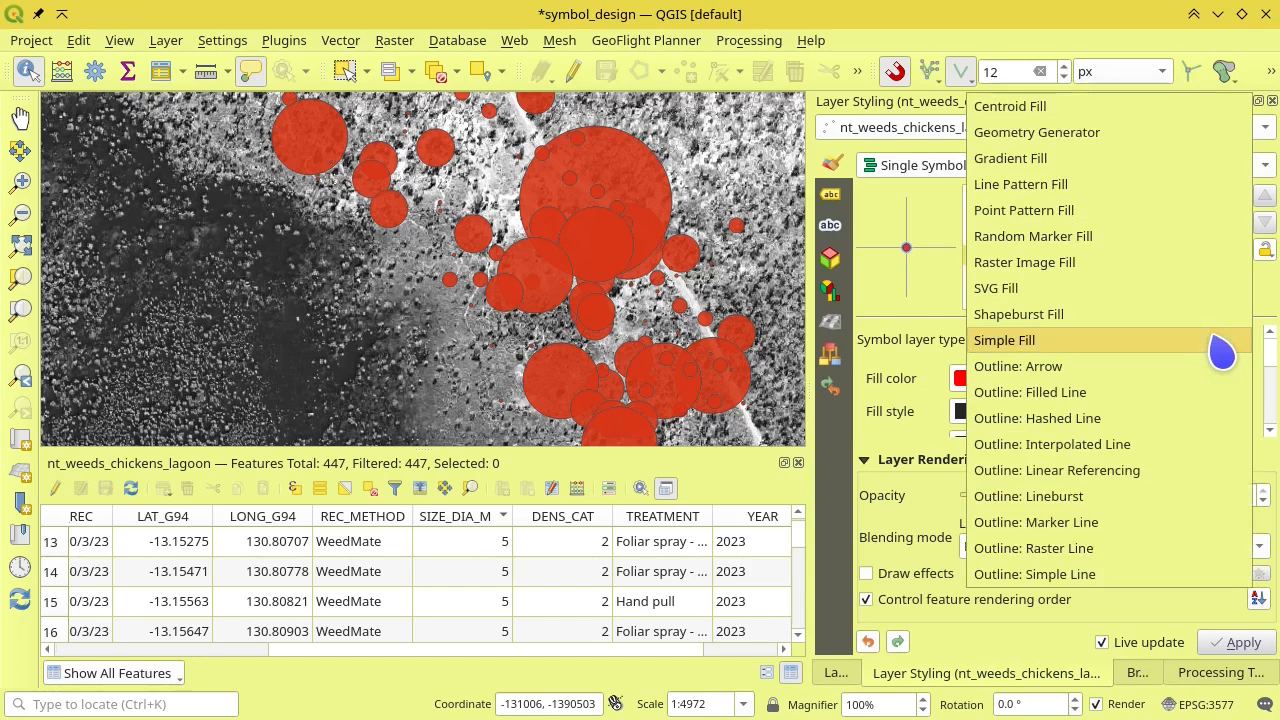
{"action": "left_click", "coordinate": [1161, 203]}
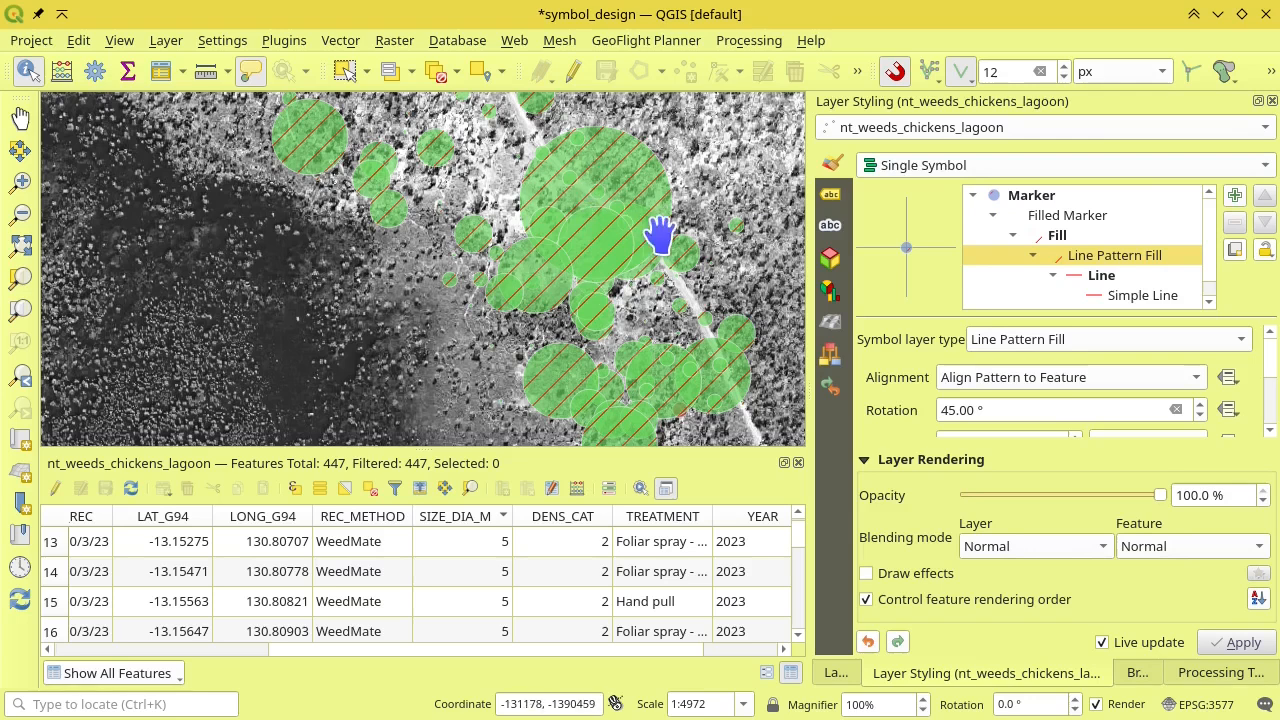
{"action": "left_click_drag", "start_coordinate": [663, 234], "coordinate": [621, 265]}
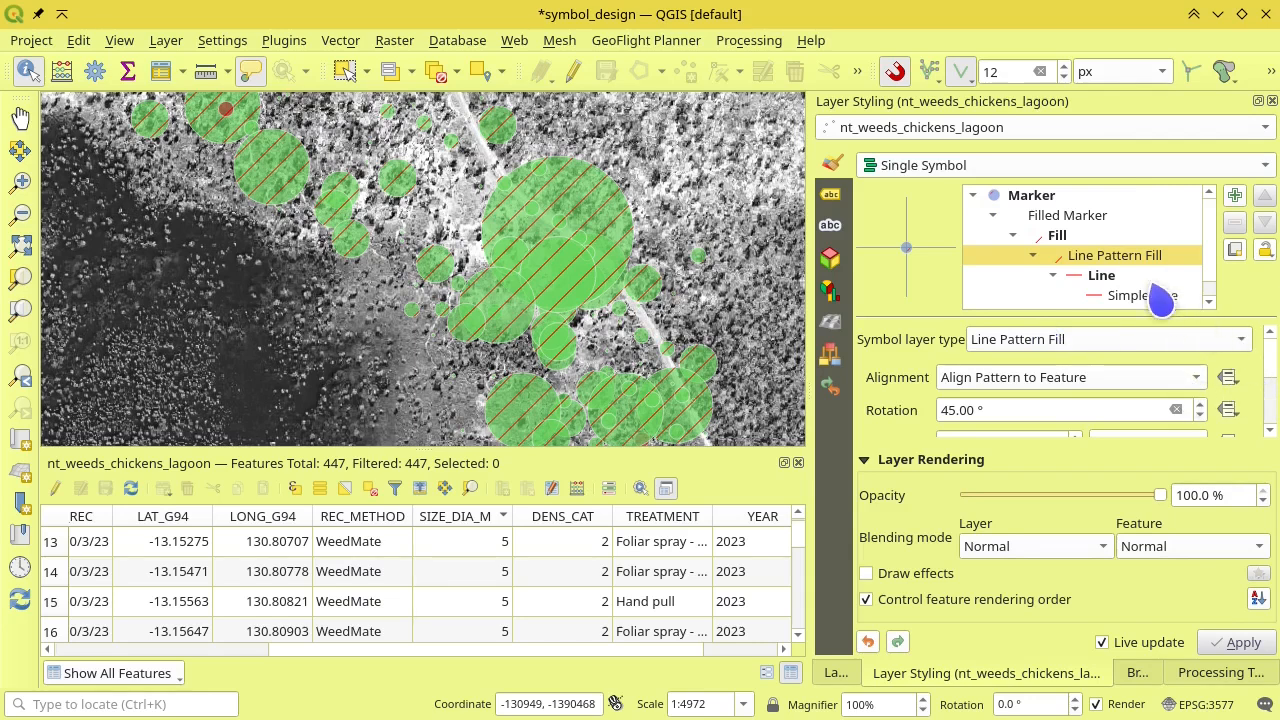
- Set the color of the pattern's Line symbol to black by lowering its brightness value to 0%
{"action": "left_click", "coordinate": [1104, 279]}
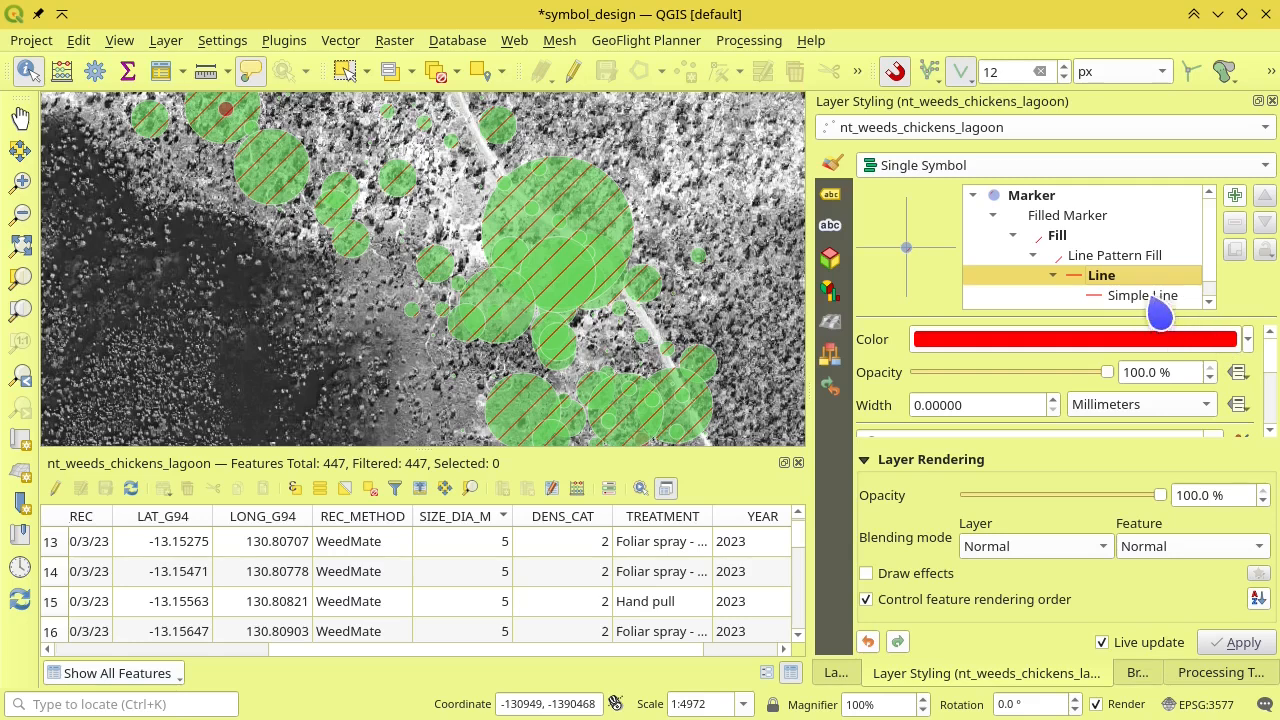
{"action": "left_click", "coordinate": [1087, 338]}
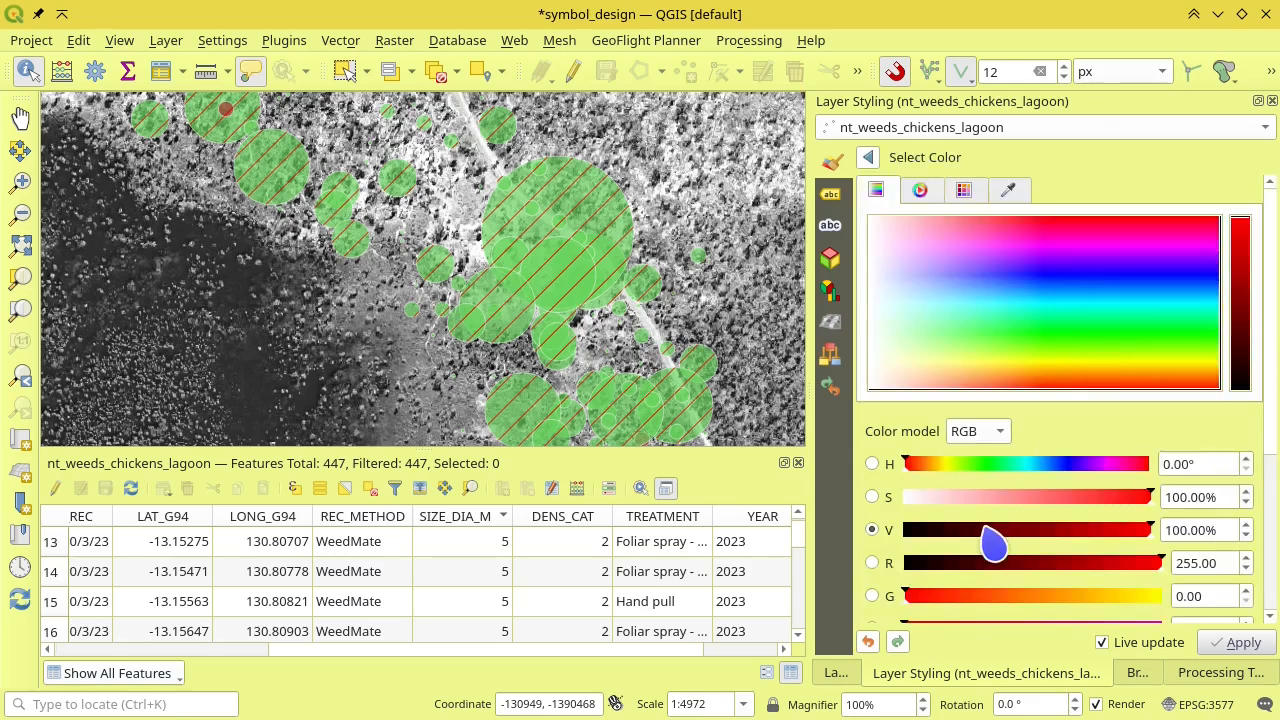
{"action": "left_click_drag", "start_coordinate": [984, 529], "coordinate": [900, 532]}
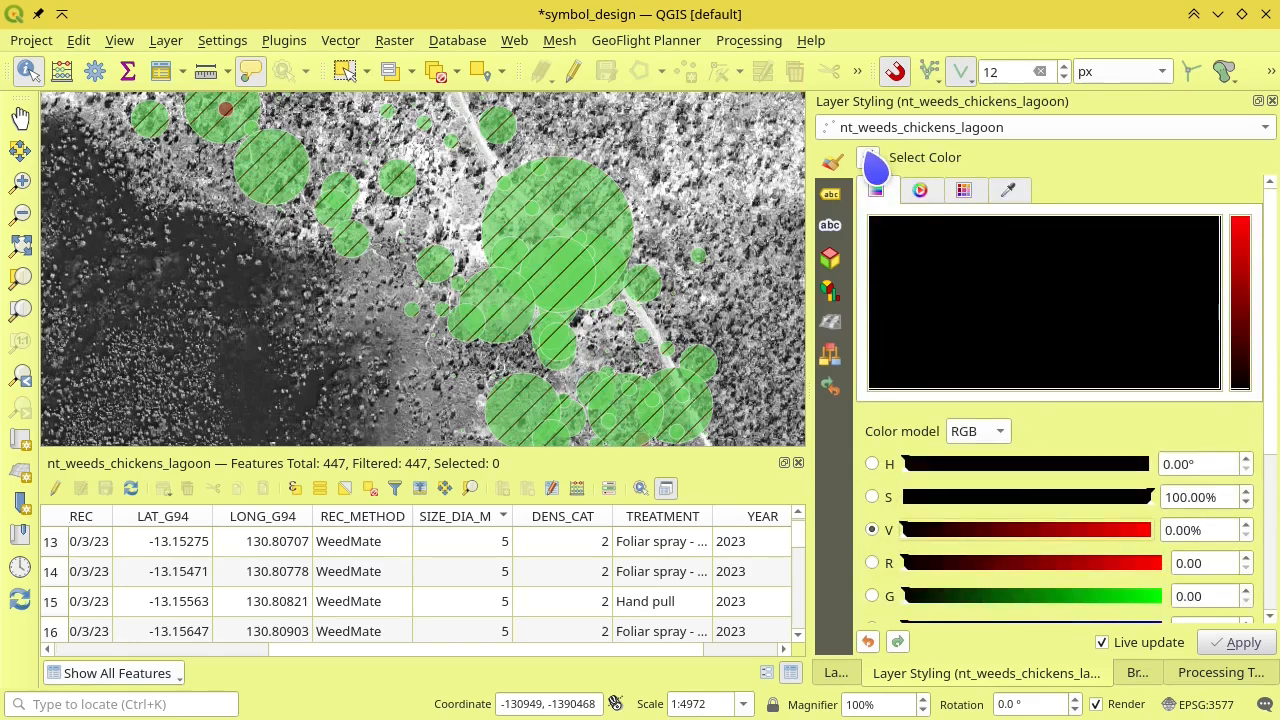
{"action": "left_click", "coordinate": [868, 160]}
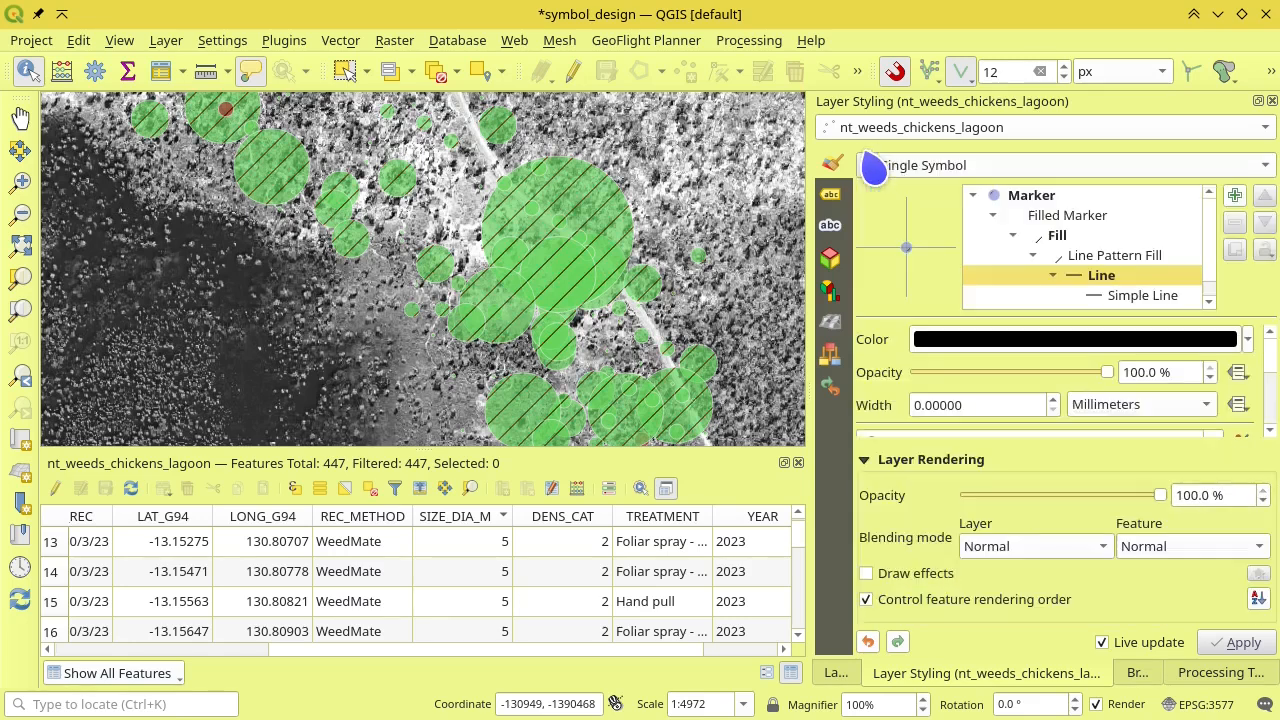
- Set the Line Pattern Fill's spacing unit to Meters at Scale
{"action": "left_click", "coordinate": [1140, 258]}
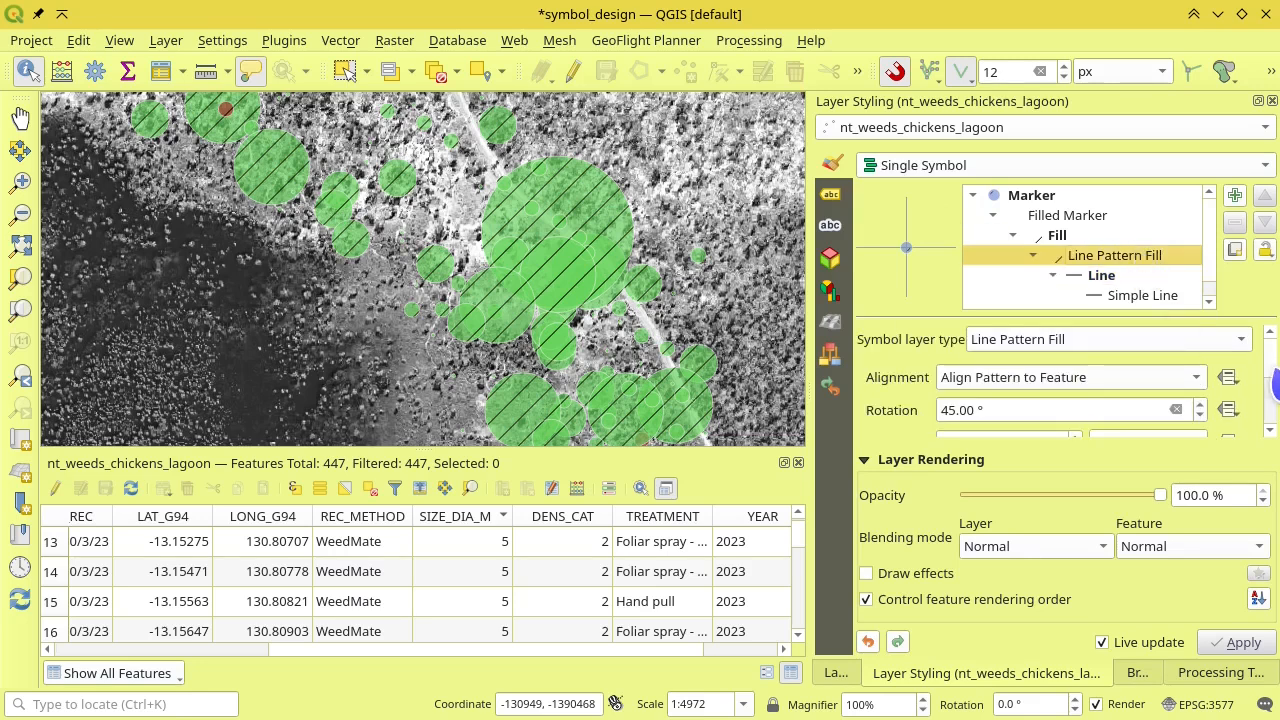
{"action": "scroll", "coordinate": [1272, 378], "scroll_direction": "down", "scroll_amount": 3}
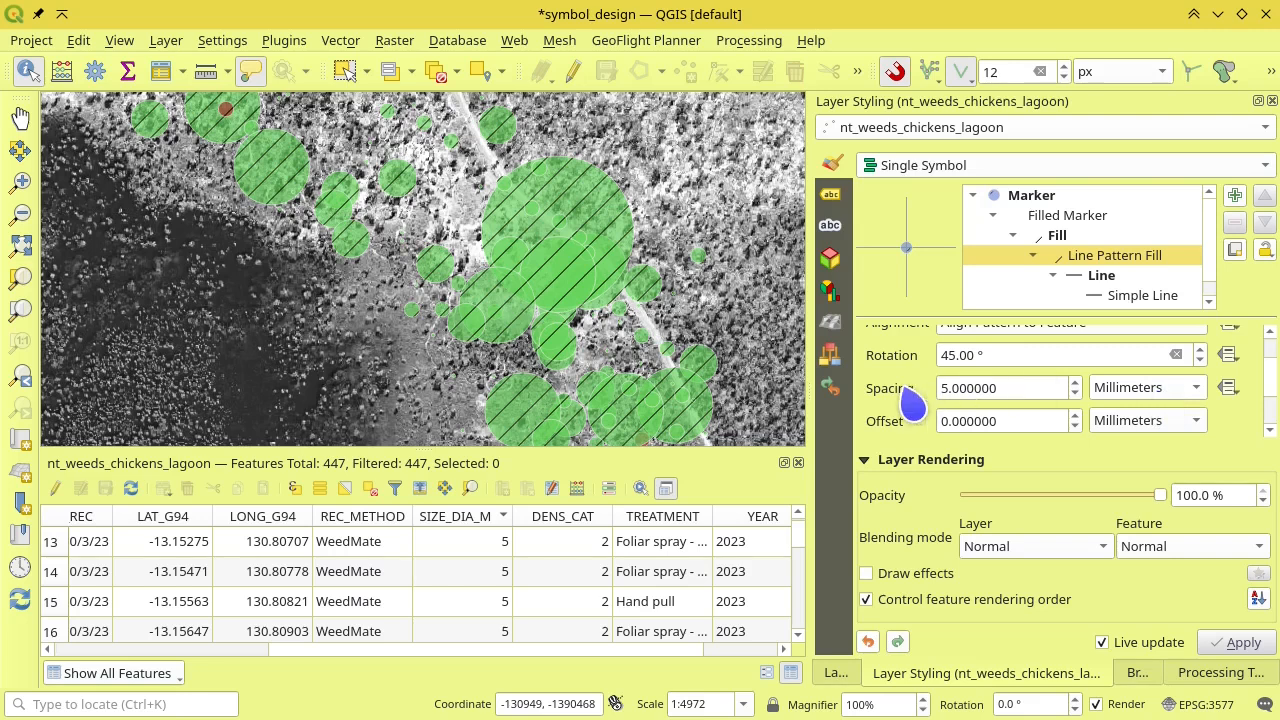
{"action": "left_click", "coordinate": [1195, 392]}
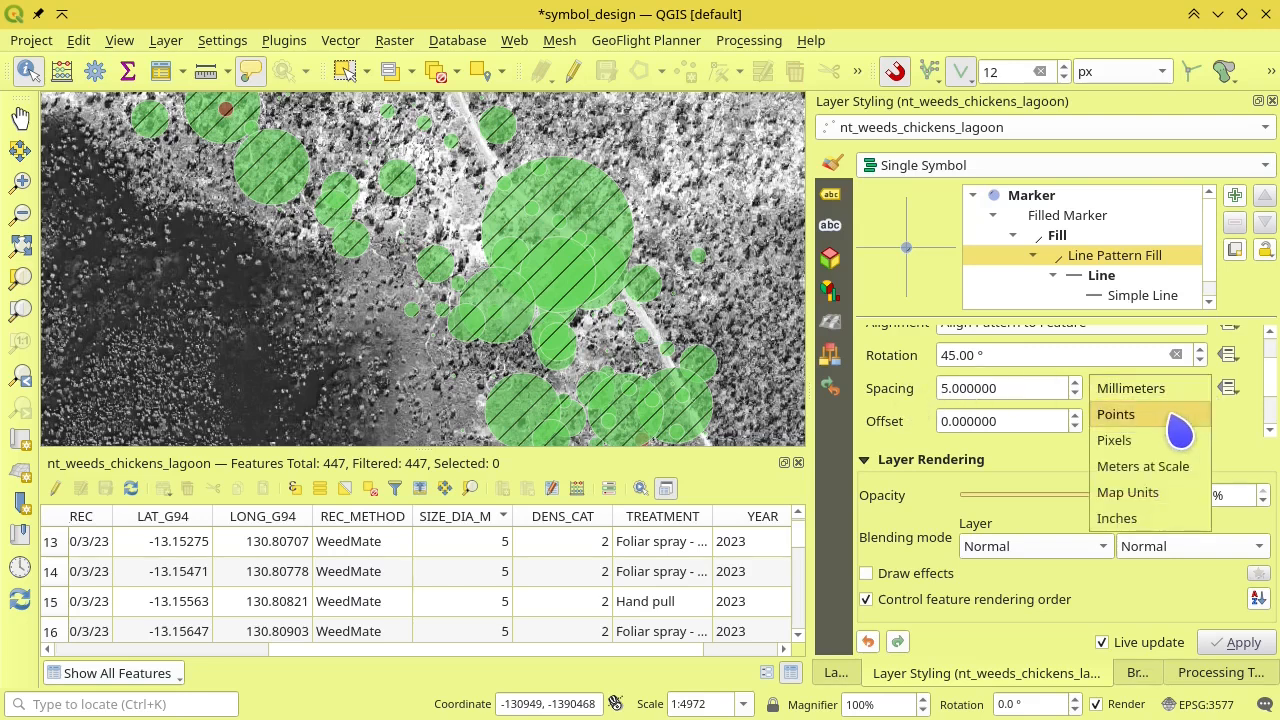
{"action": "left_click", "coordinate": [1170, 483]}
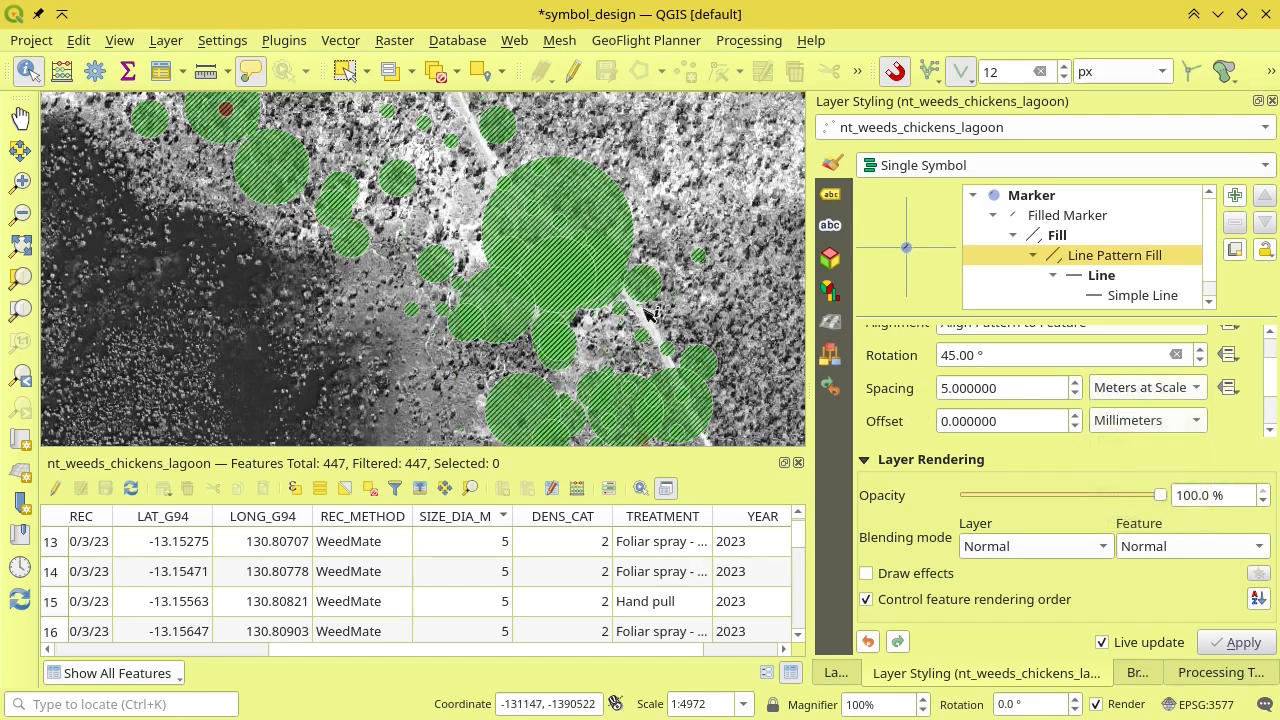
- Override the Line Pattern Fill's spacing with the saved user expression "logarithmic shading"
{"action": "left_click", "coordinate": [1230, 392]}
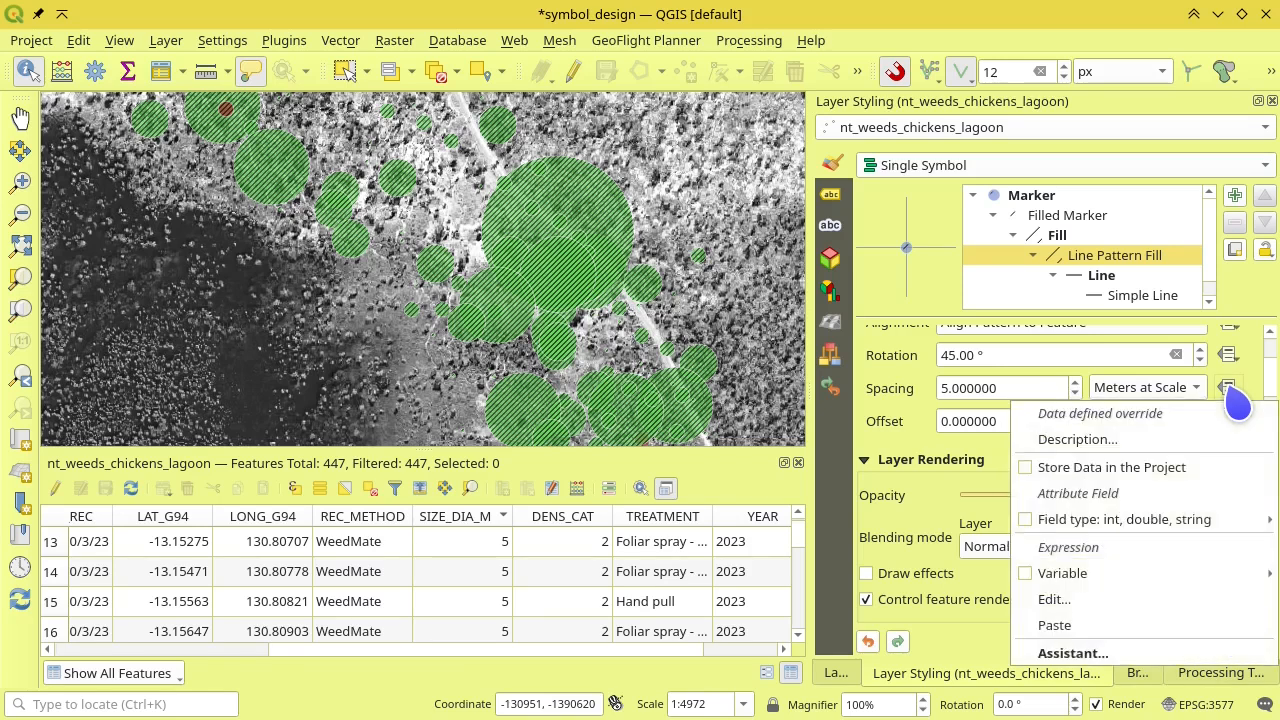
{"action": "left_click", "coordinate": [1160, 607]}
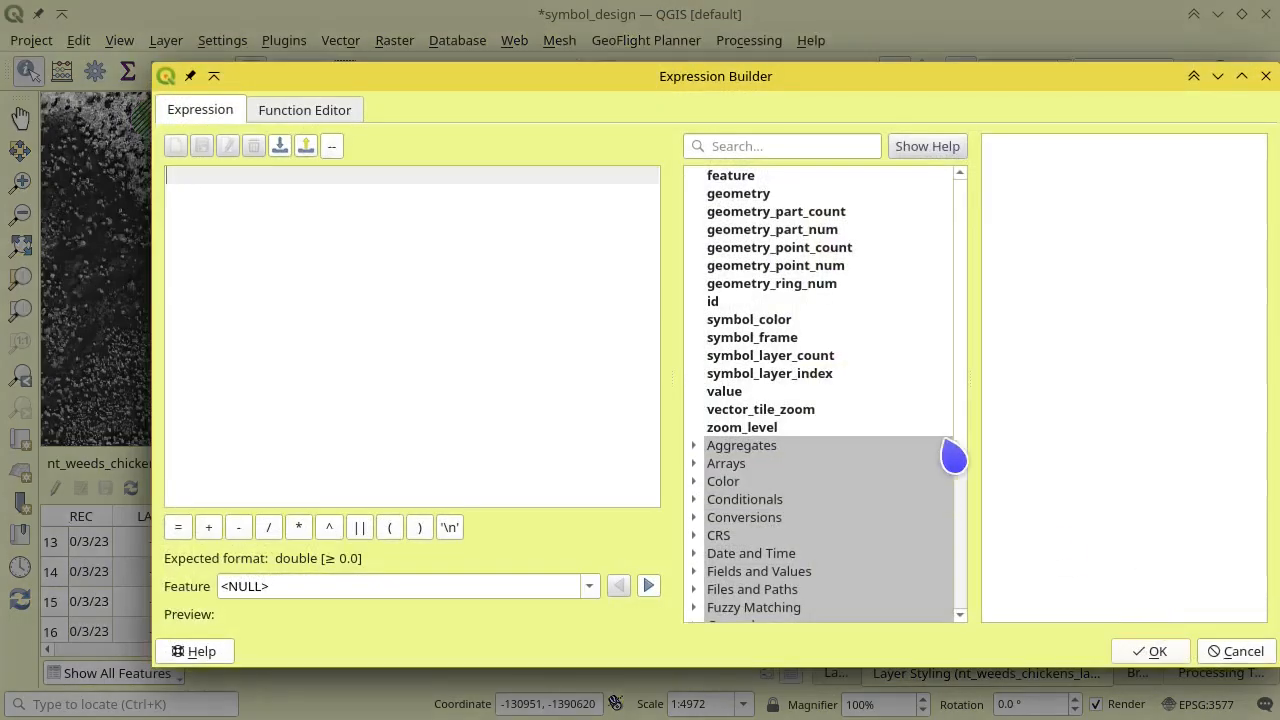
{"action": "scroll", "coordinate": [845, 372], "scroll_direction": "down", "scroll_amount": 1}
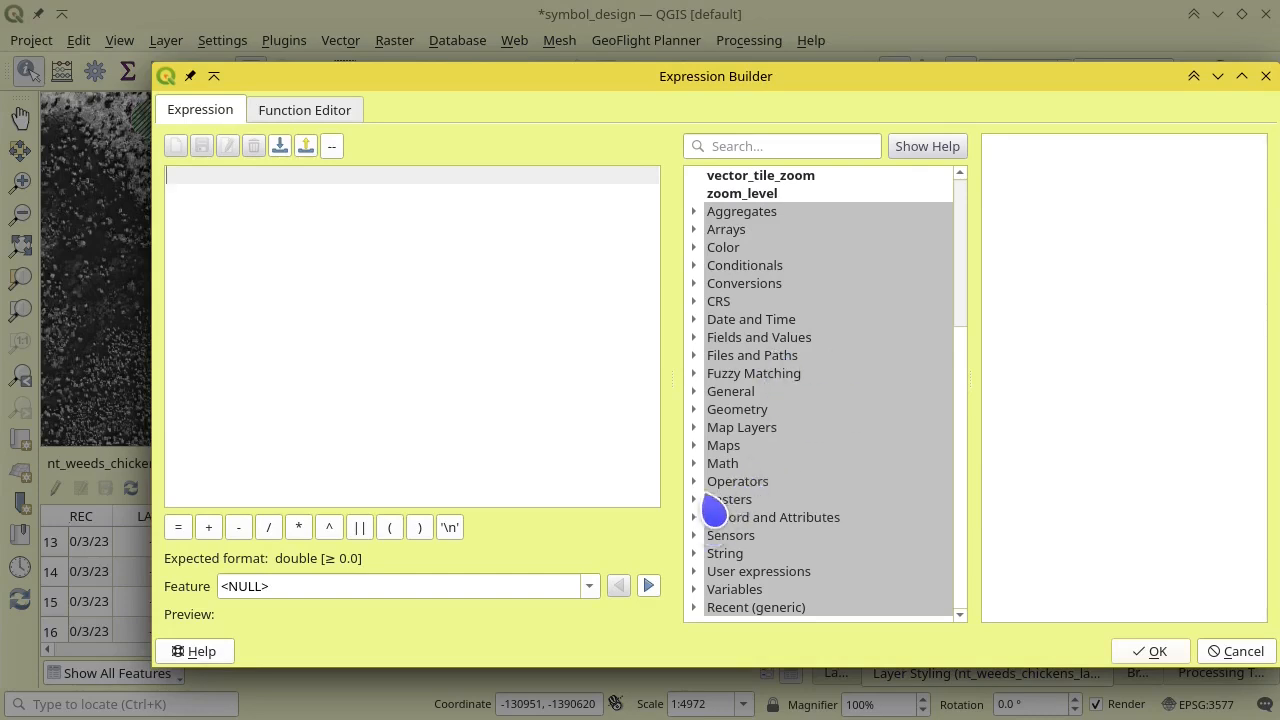
{"action": "left_click", "coordinate": [695, 342]}
{"action": "scroll", "coordinate": [846, 396], "scroll_direction": "down", "scroll_amount": 2}
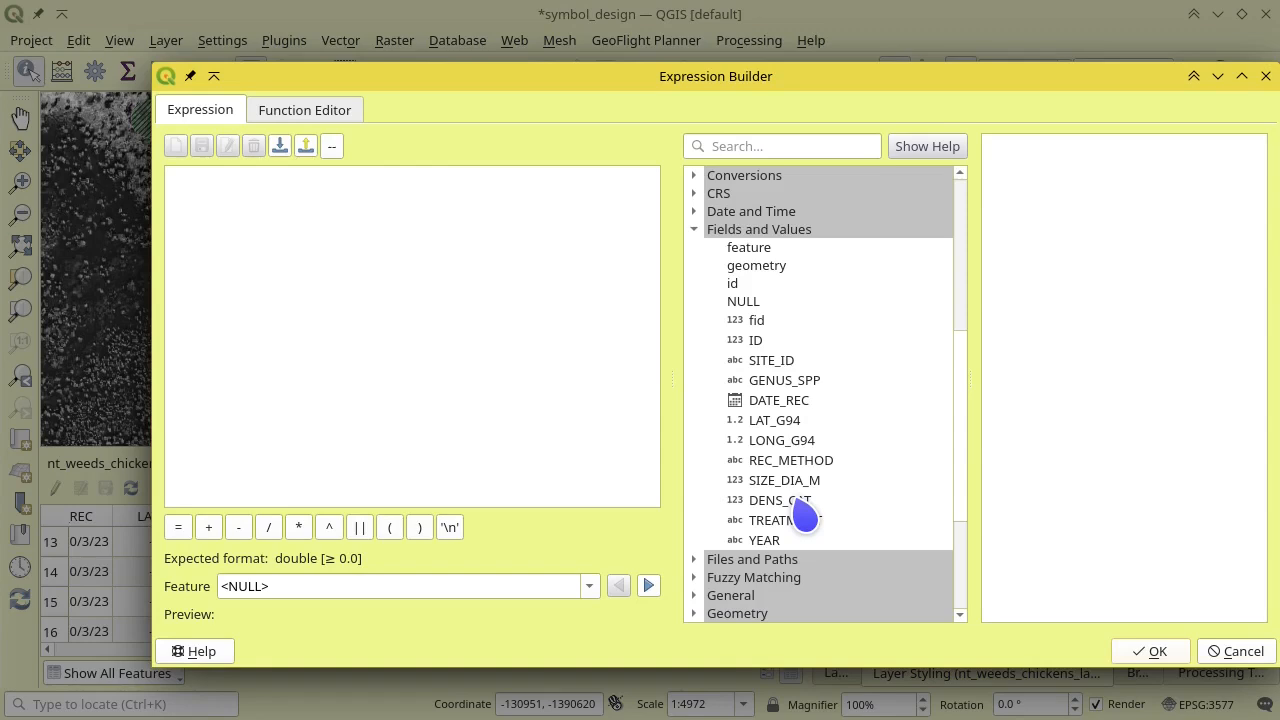
{"action": "left_click", "coordinate": [695, 231]}
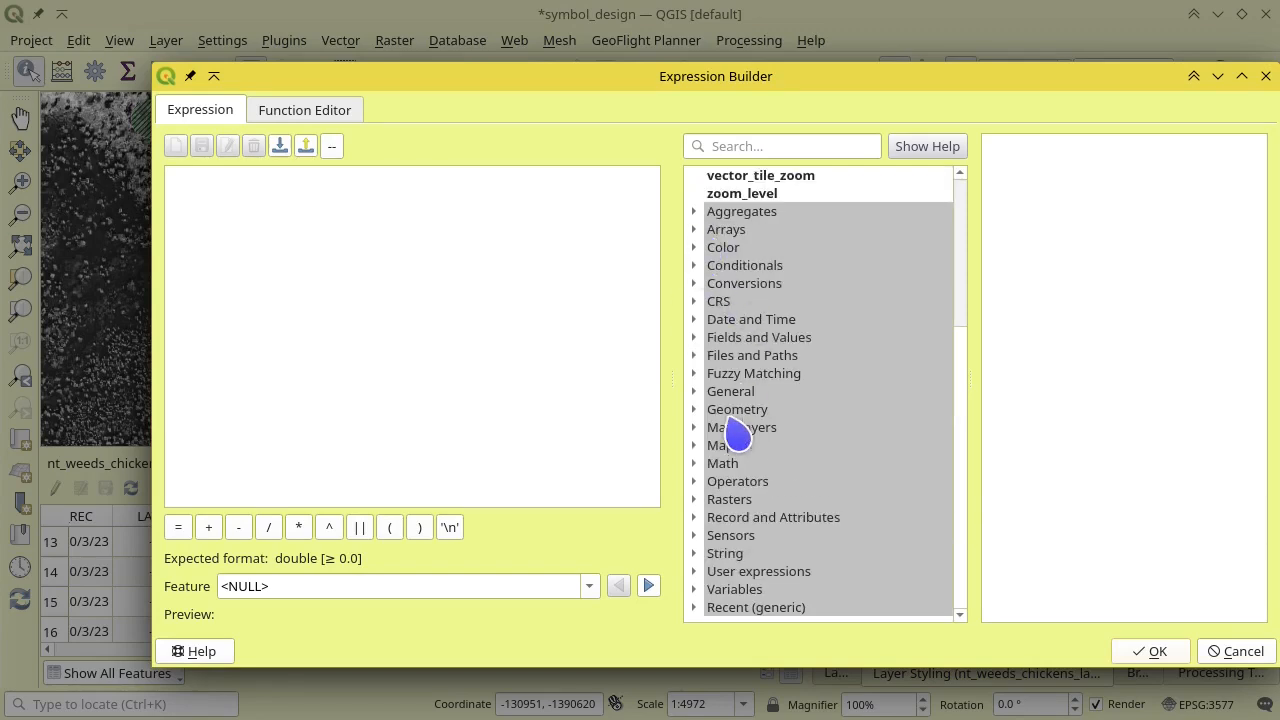
{"action": "left_click", "coordinate": [695, 571]}
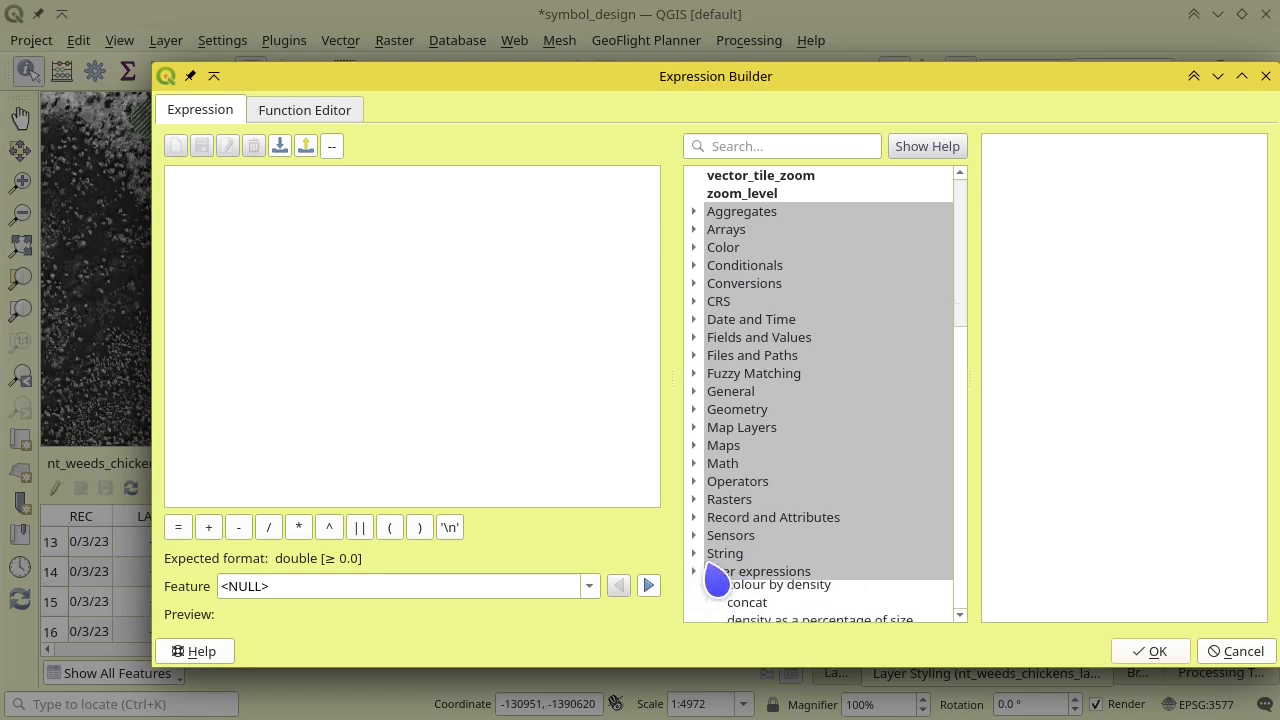
{"action": "scroll", "coordinate": [804, 410], "scroll_direction": "down", "scroll_amount": 1}
{"action": "scroll", "coordinate": [804, 410], "scroll_direction": "down", "scroll_amount": 2}
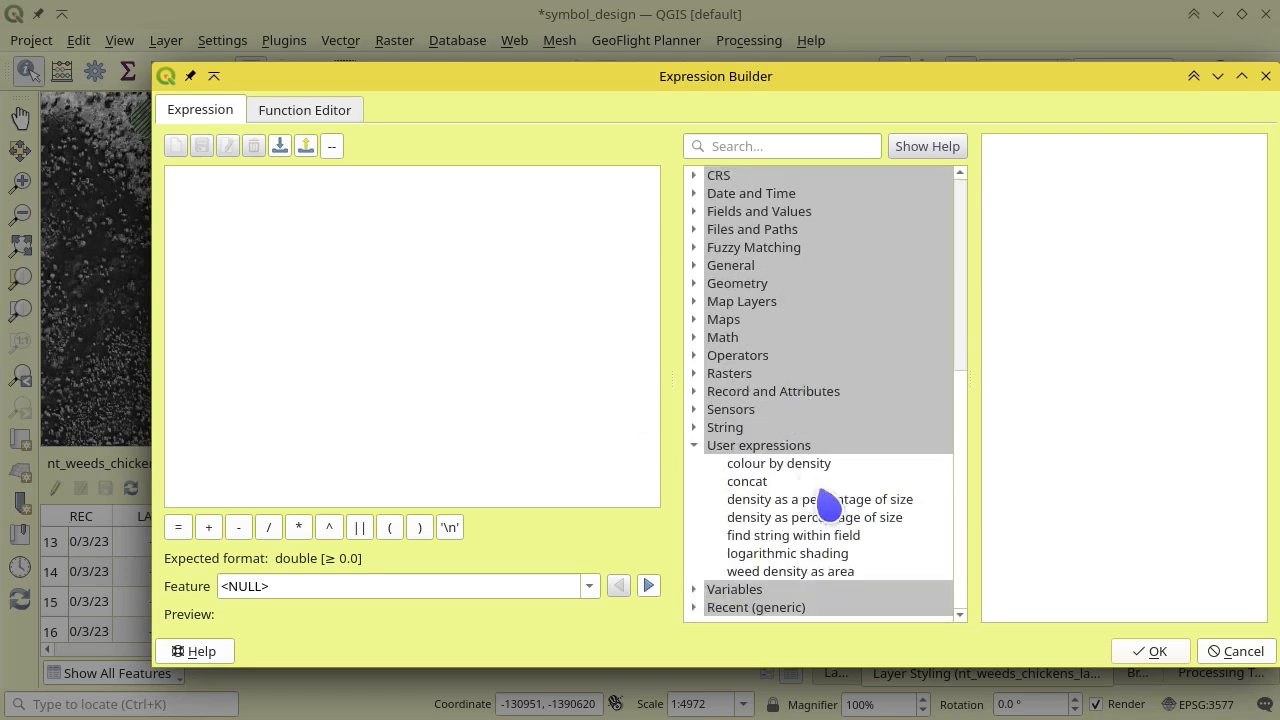
{"action": "left_click", "coordinate": [800, 556]}
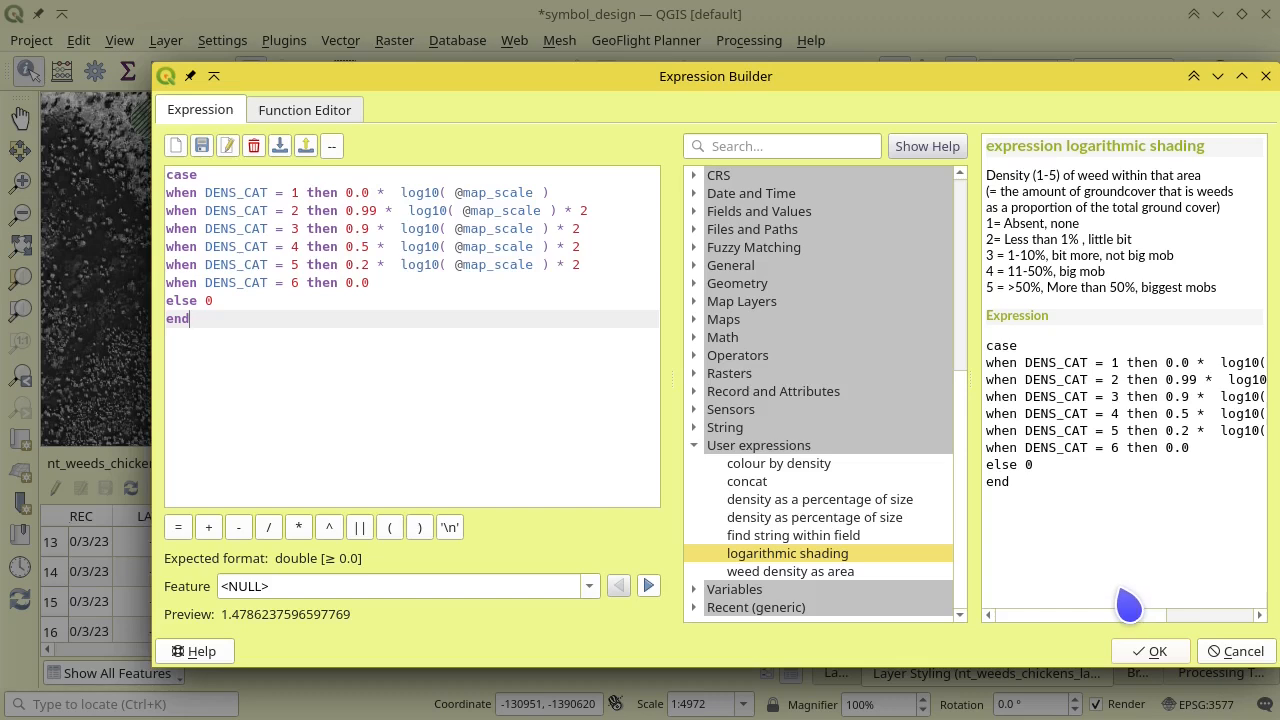
{"action": "left_click", "coordinate": [1165, 651]}
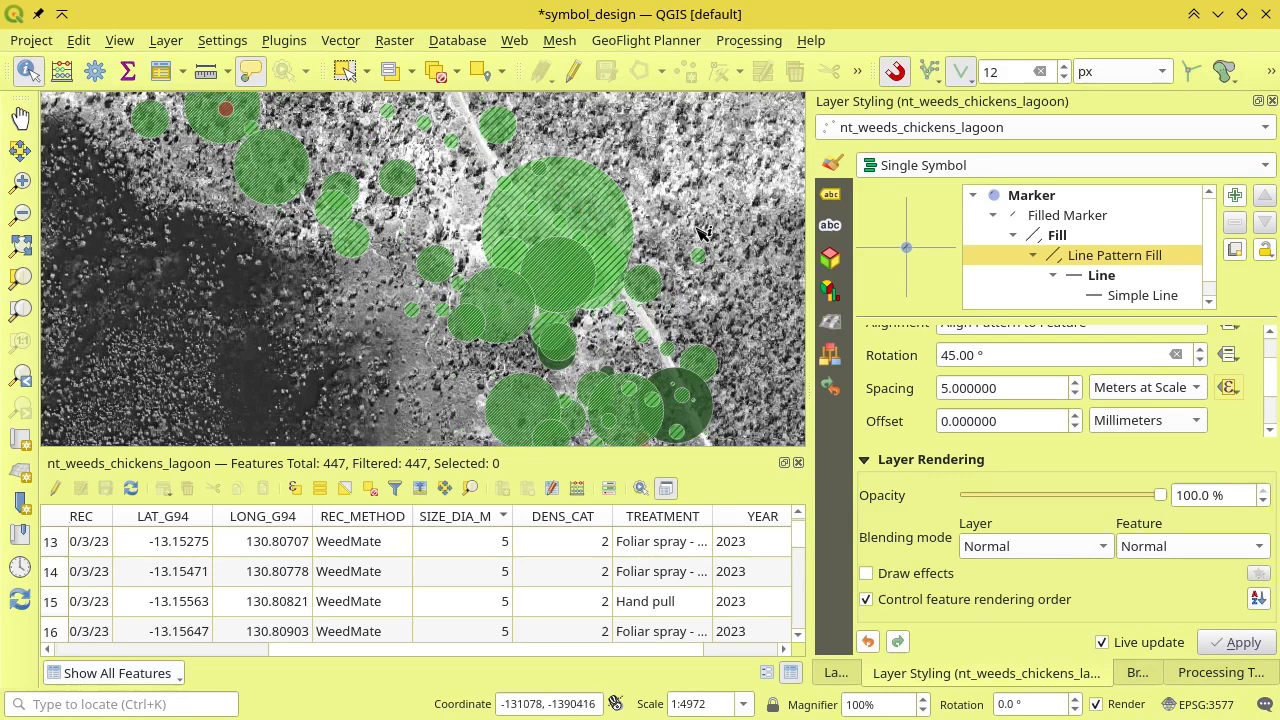
- Identify three neighbouring hatched circles west of the lagoon to compare each one's DENS_CAT value with its line spacing
{"action": "scroll", "coordinate": [442, 209], "scroll_direction": "down", "scroll_amount": 1}
{"action": "left_click_drag", "start_coordinate": [298, 191], "coordinate": [709, 268]}
{"action": "scroll", "coordinate": [474, 250], "scroll_direction": "up", "scroll_amount": 2}
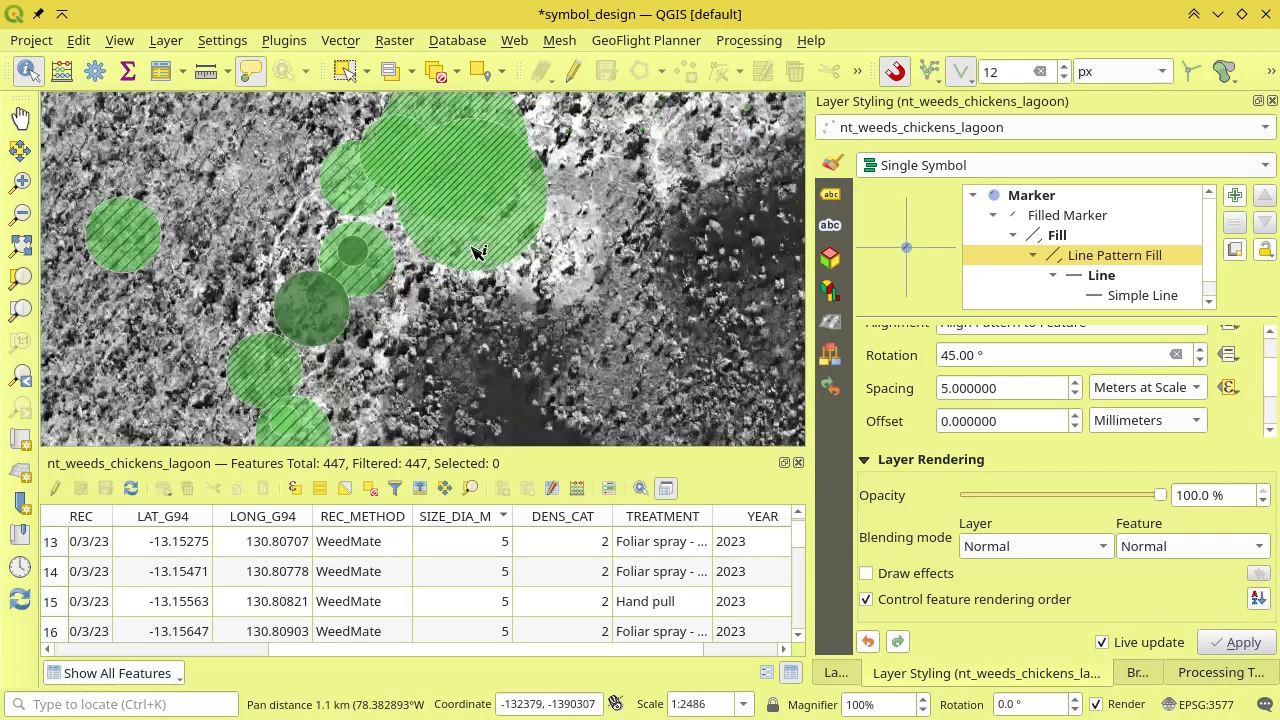
{"action": "scroll", "coordinate": [320, 323], "scroll_direction": "up", "scroll_amount": 1}
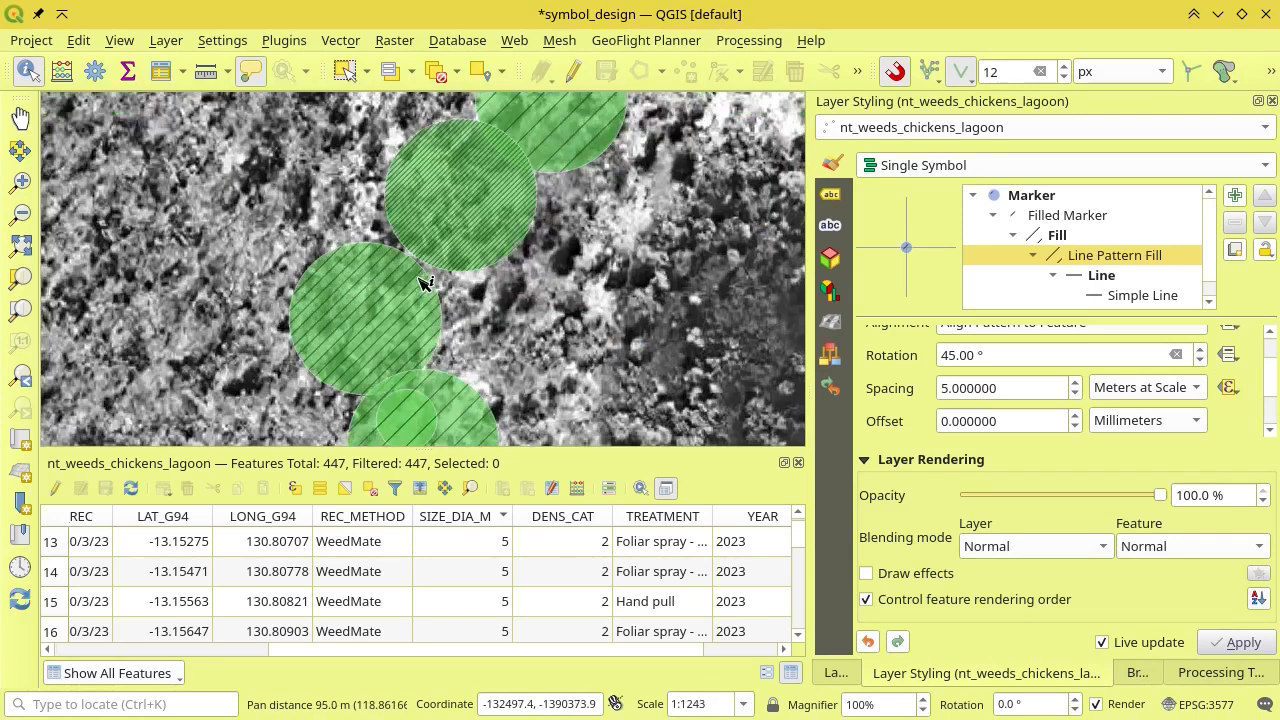
{"action": "left_click_drag", "start_coordinate": [447, 294], "coordinate": [408, 271]}
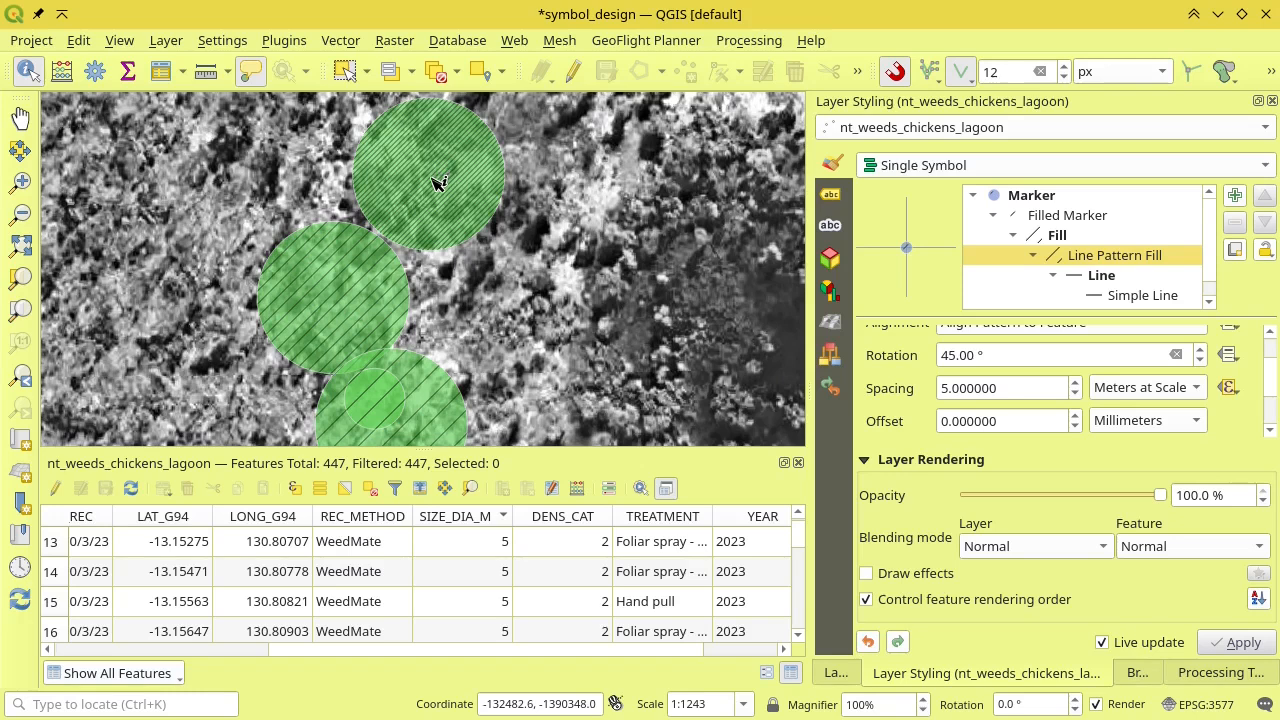
{"action": "left_click", "coordinate": [437, 183]}
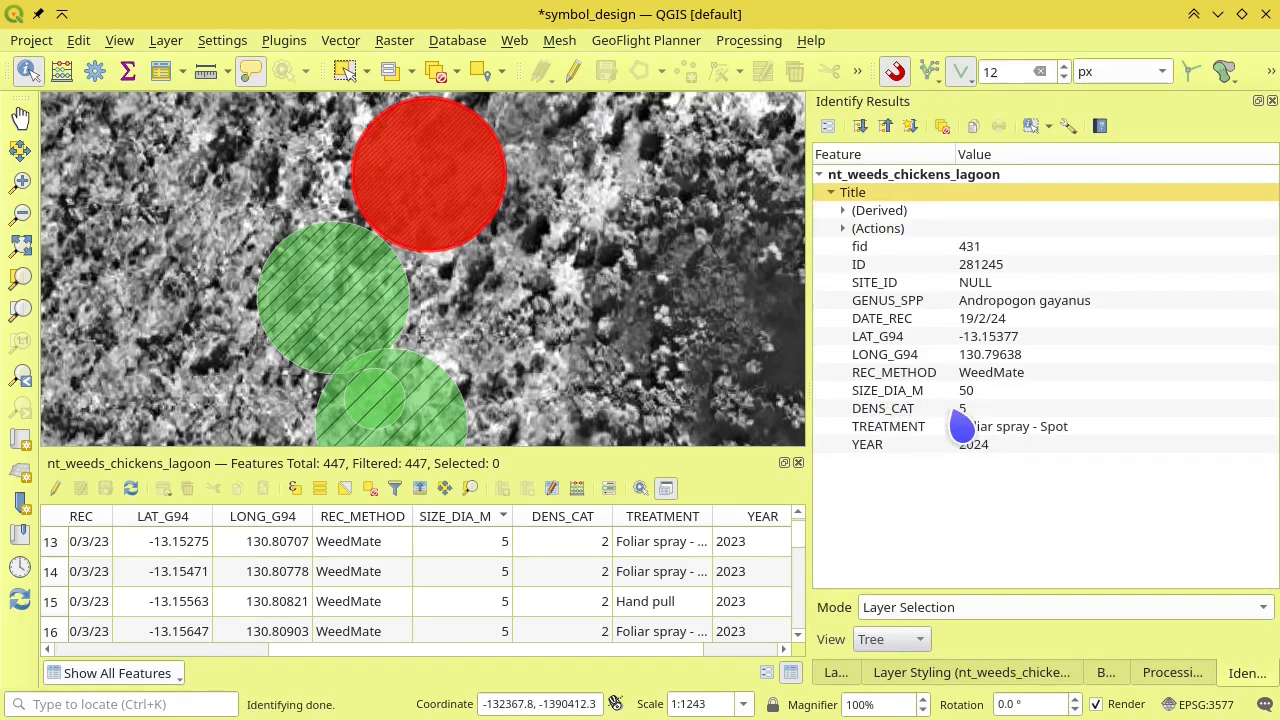
{"action": "left_click", "coordinate": [335, 307]}
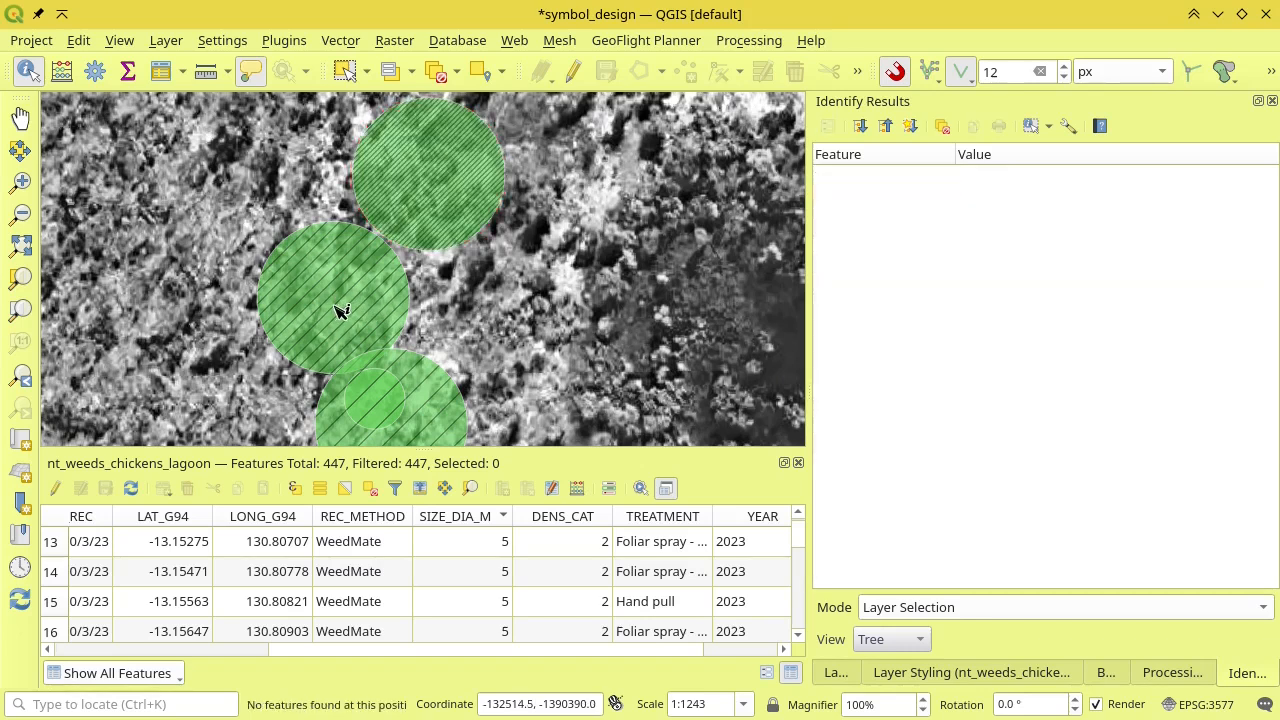
{"action": "left_click", "coordinate": [340, 305]}
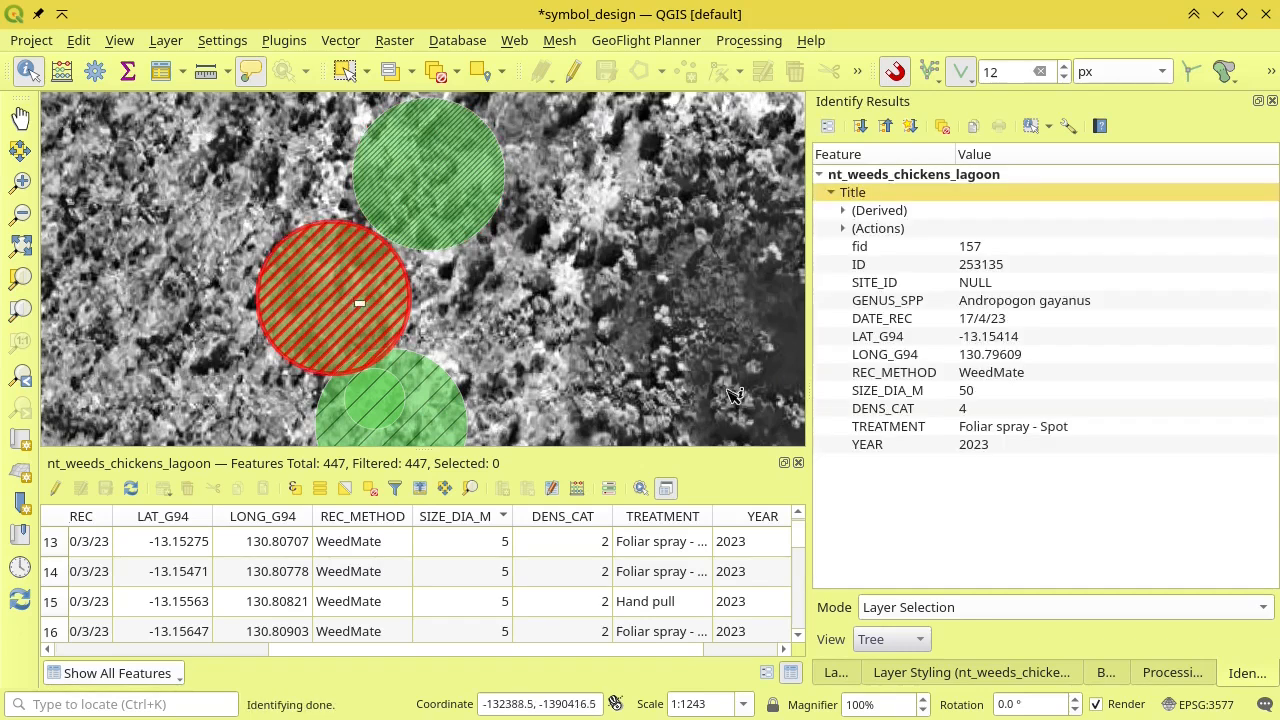
{"action": "left_click_drag", "start_coordinate": [534, 371], "coordinate": [534, 271]}
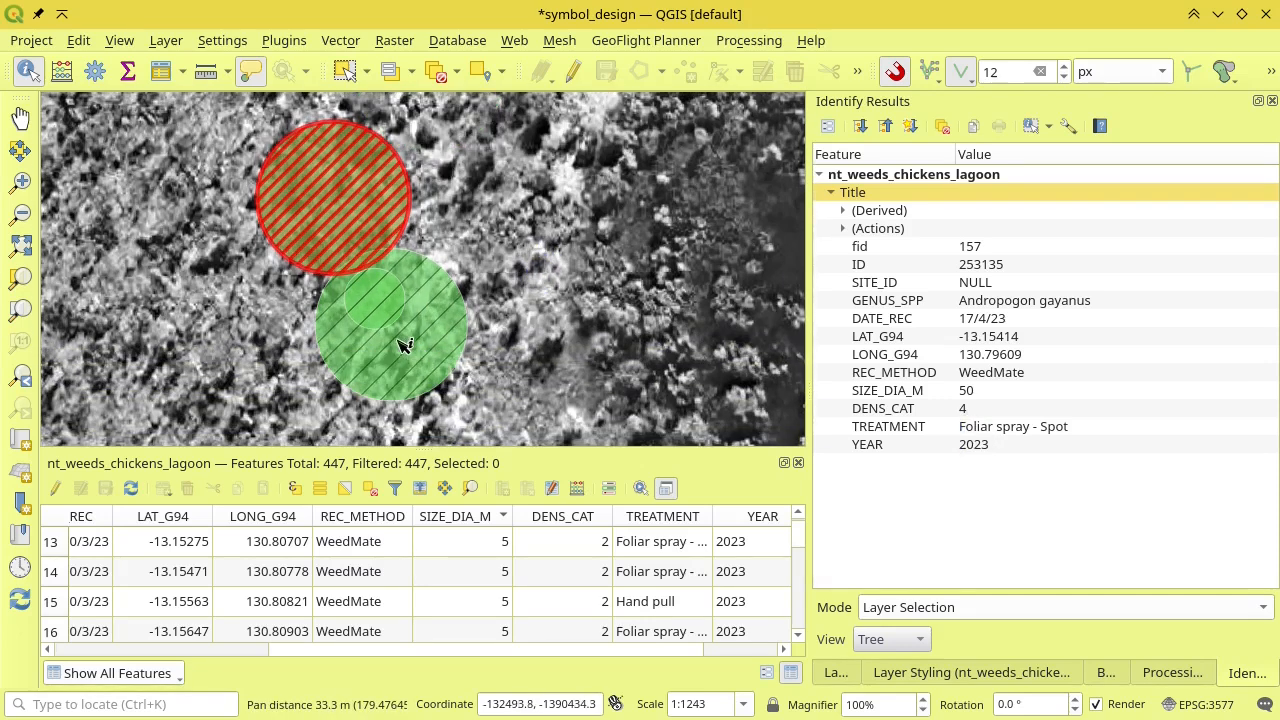
{"action": "left_click", "coordinate": [403, 345]}
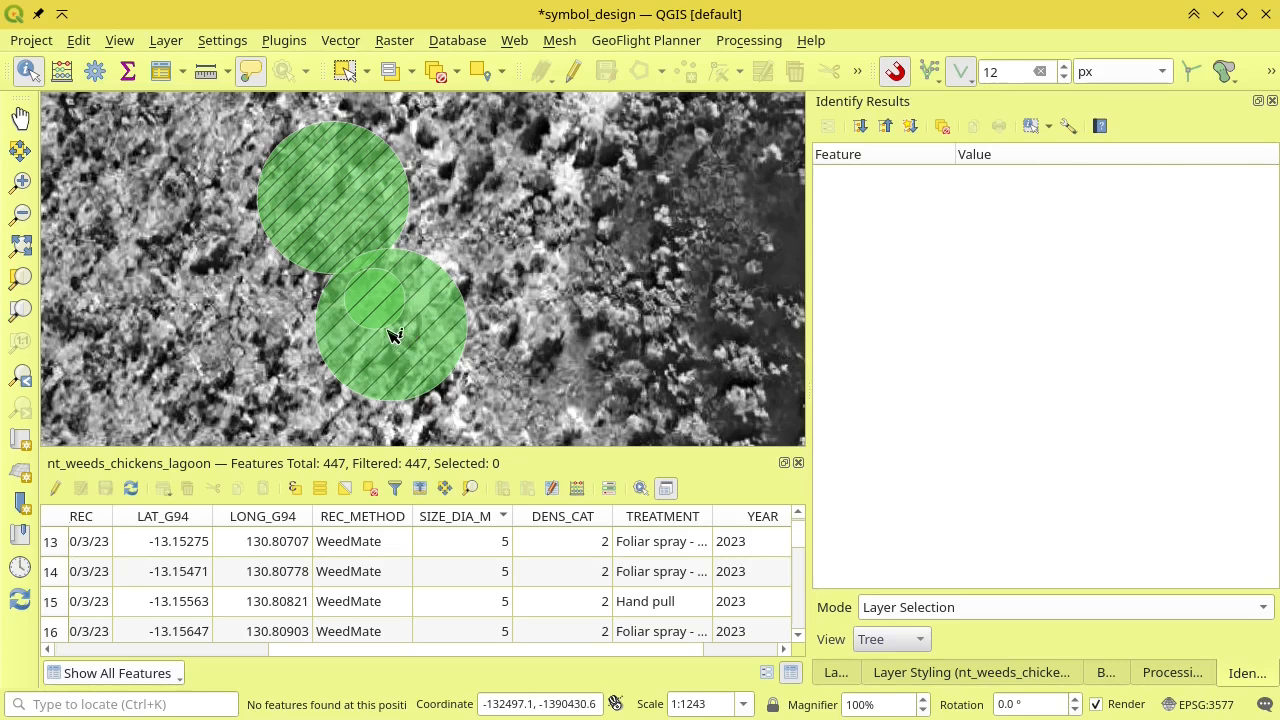
{"action": "left_click", "coordinate": [395, 335]}
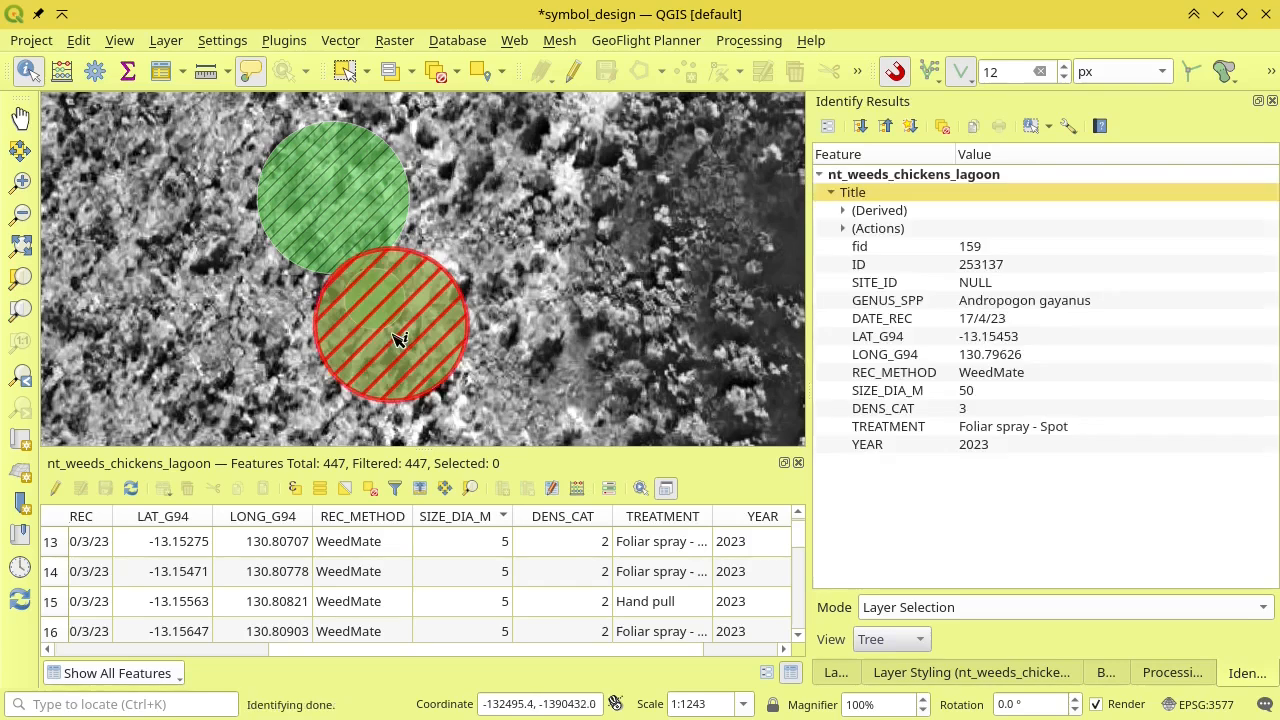
{"action": "left_click", "coordinate": [617, 245]}
{"action": "left_click_drag", "start_coordinate": [617, 245], "coordinate": [619, 322]}
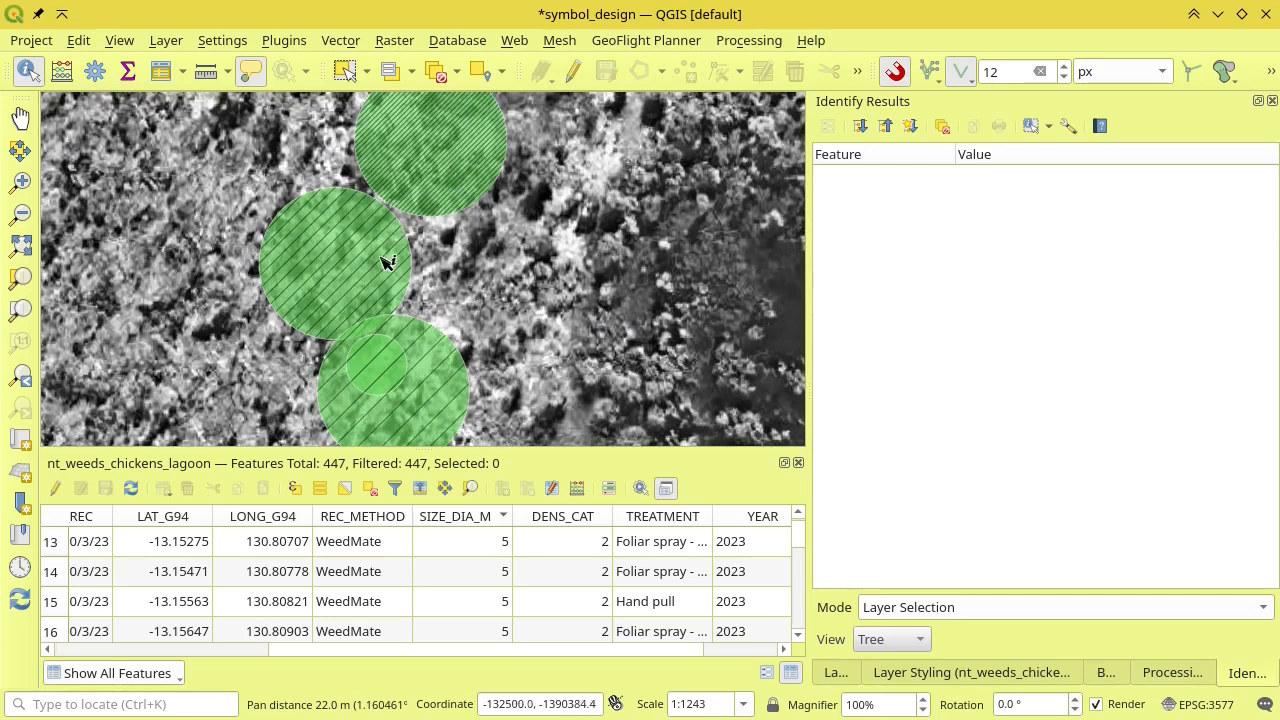
- Examine the circles' hatching and coloring around the lagoon at smaller map scales
{"action": "scroll", "coordinate": [540, 325], "scroll_direction": "down", "scroll_amount": 2}
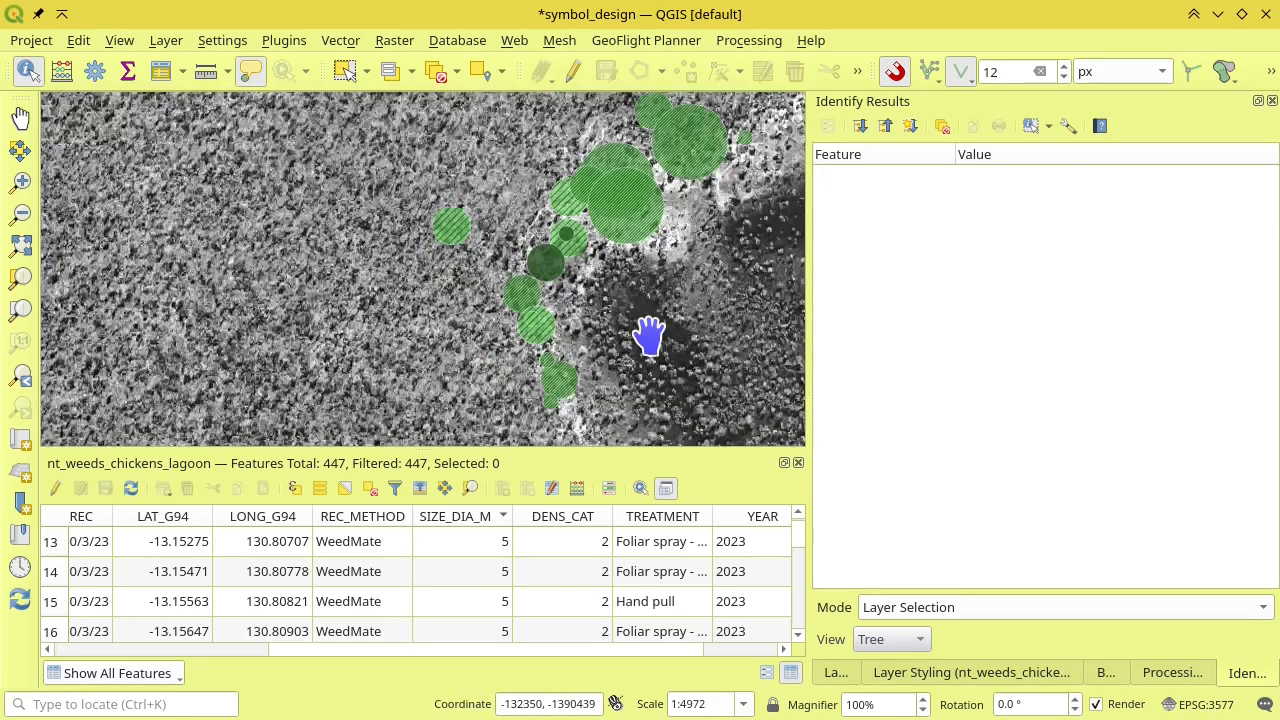
{"action": "left_click_drag", "start_coordinate": [648, 336], "coordinate": [533, 308]}
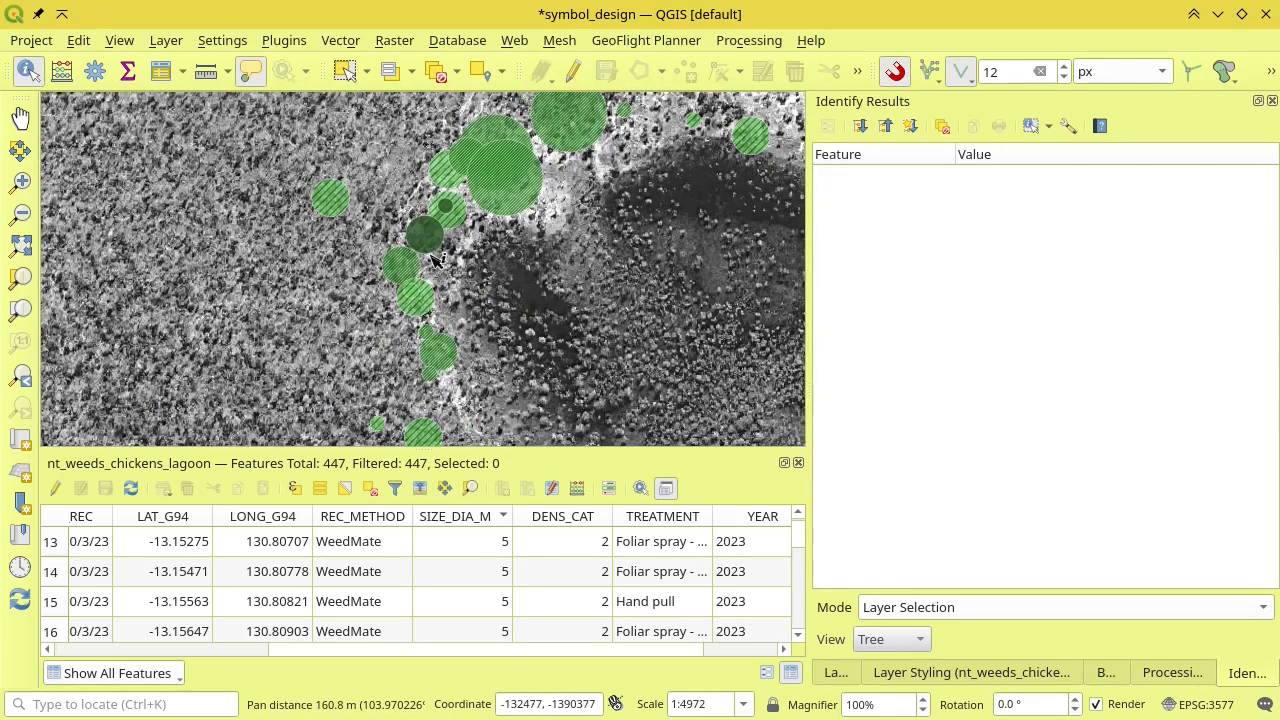
{"action": "left_click_drag", "start_coordinate": [604, 270], "coordinate": [487, 322]}
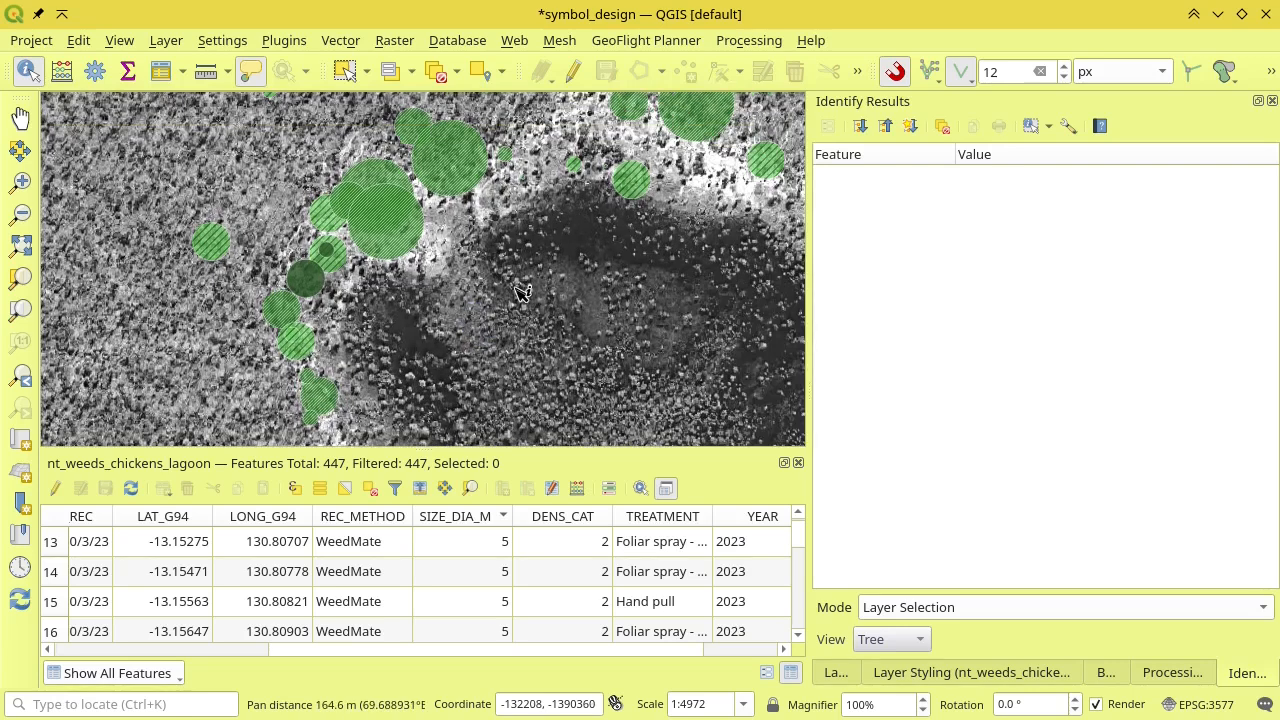
{"action": "scroll", "coordinate": [610, 296], "scroll_direction": "down", "scroll_amount": 1}
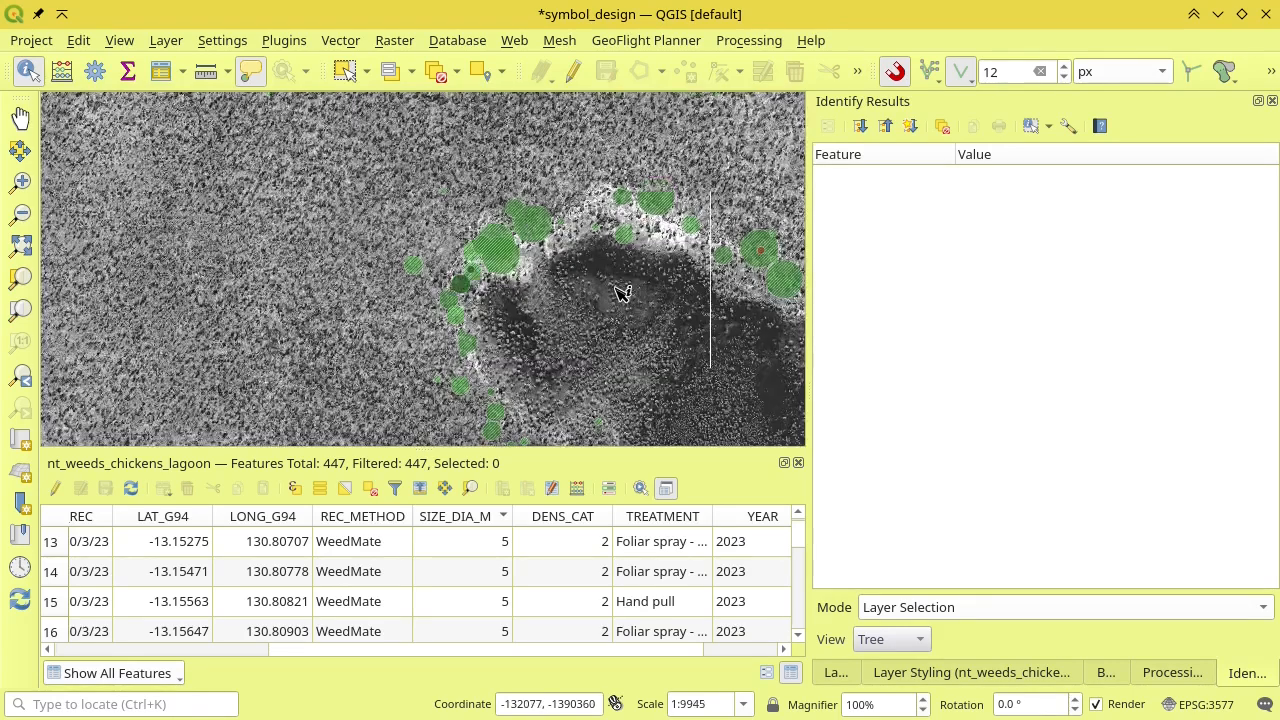
{"action": "left_click_drag", "start_coordinate": [674, 342], "coordinate": [567, 280]}
{"action": "left_click_drag", "start_coordinate": [632, 316], "coordinate": [524, 265]}
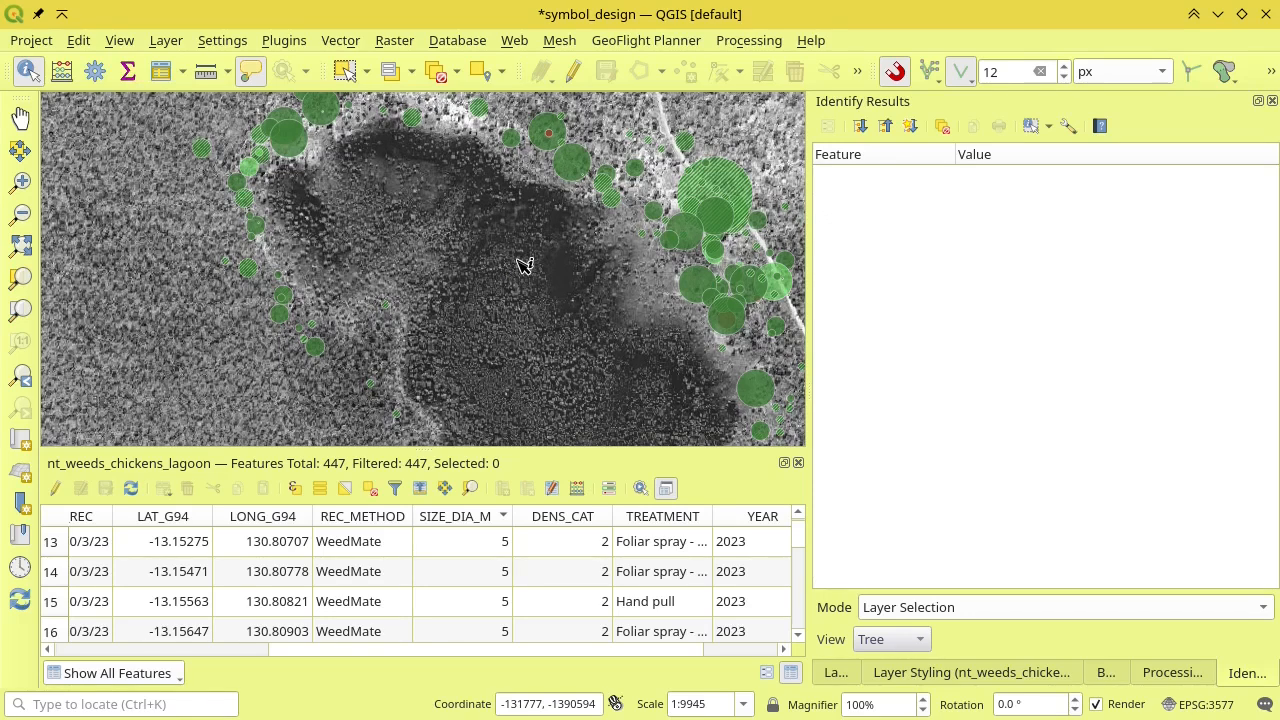
{"action": "key", "text": "ctrl+1"}
{"action": "left_click_drag", "start_coordinate": [628, 238], "coordinate": [545, 285]}
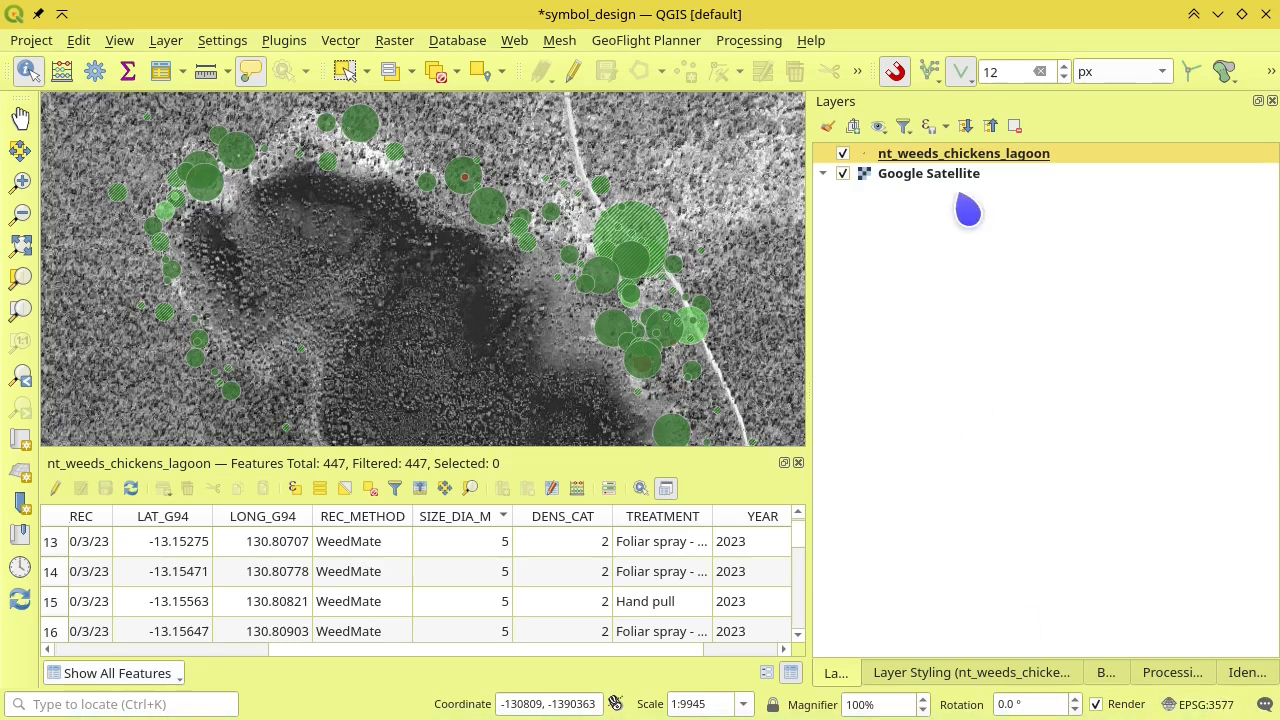
- Enable Single Labels for nt_weeds_chickens_lagoon with the expression concat ( size_dia_m, 'm\n', 'D ', dens_cat ) as the label value
{"action": "left_click", "coordinate": [955, 680]}
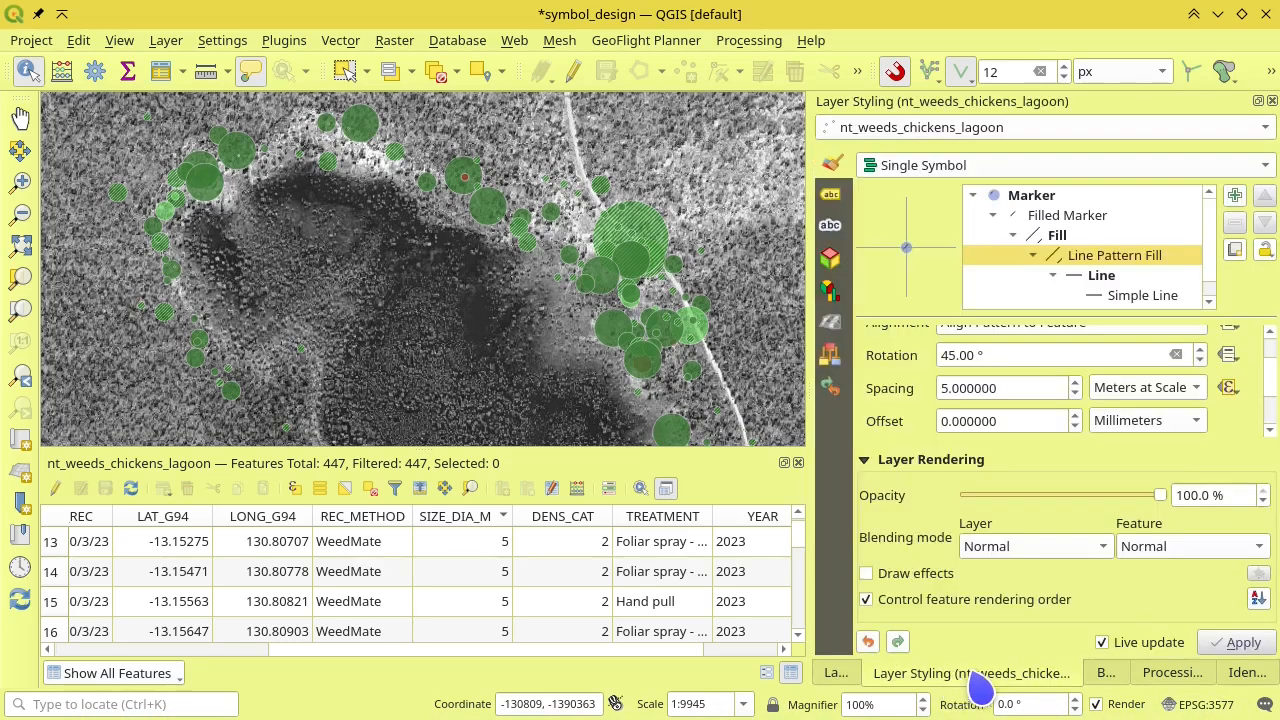
{"action": "left_click", "coordinate": [834, 196]}
{"action": "left_click", "coordinate": [960, 166]}
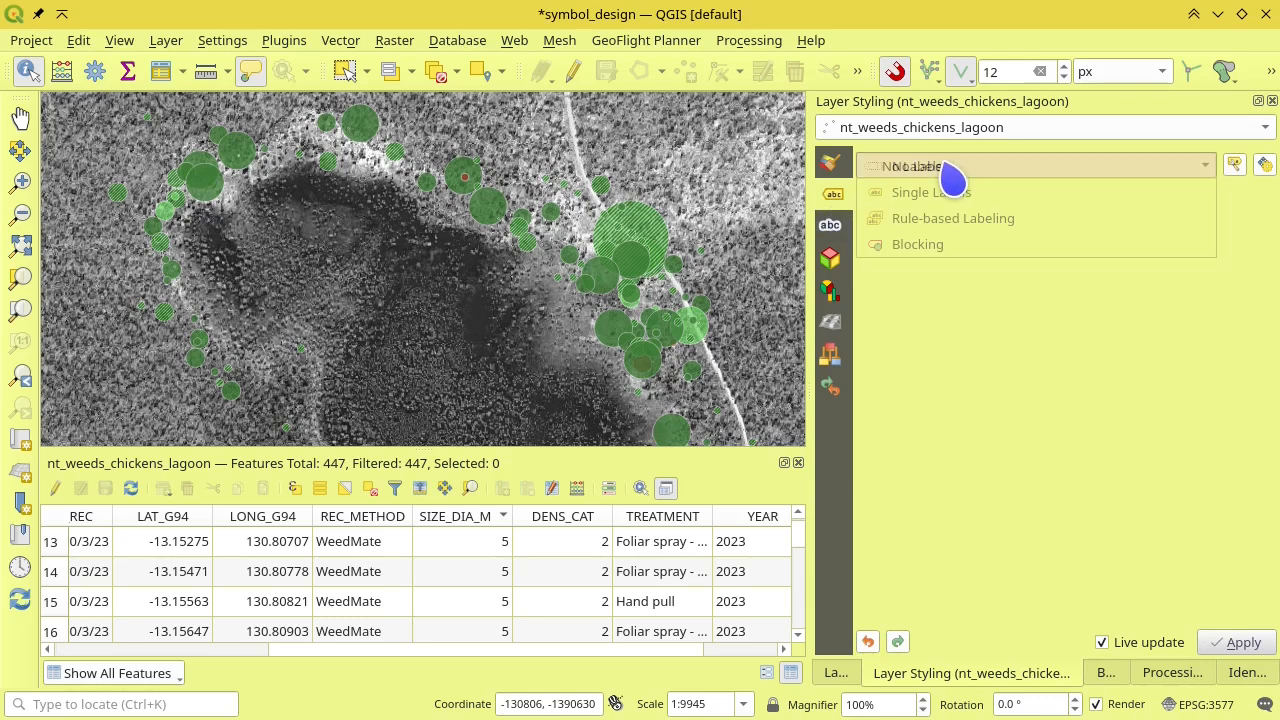
{"action": "left_click", "coordinate": [993, 196]}
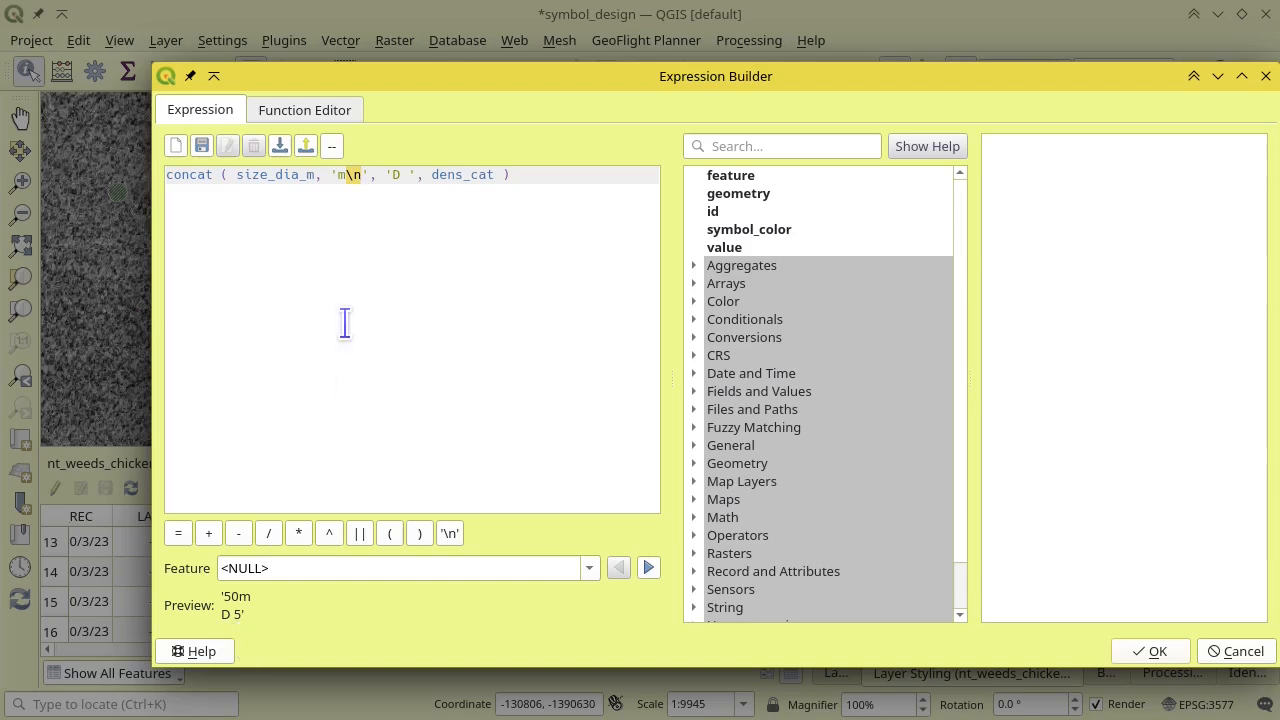
{"action": "left_click", "coordinate": [1140, 655]}
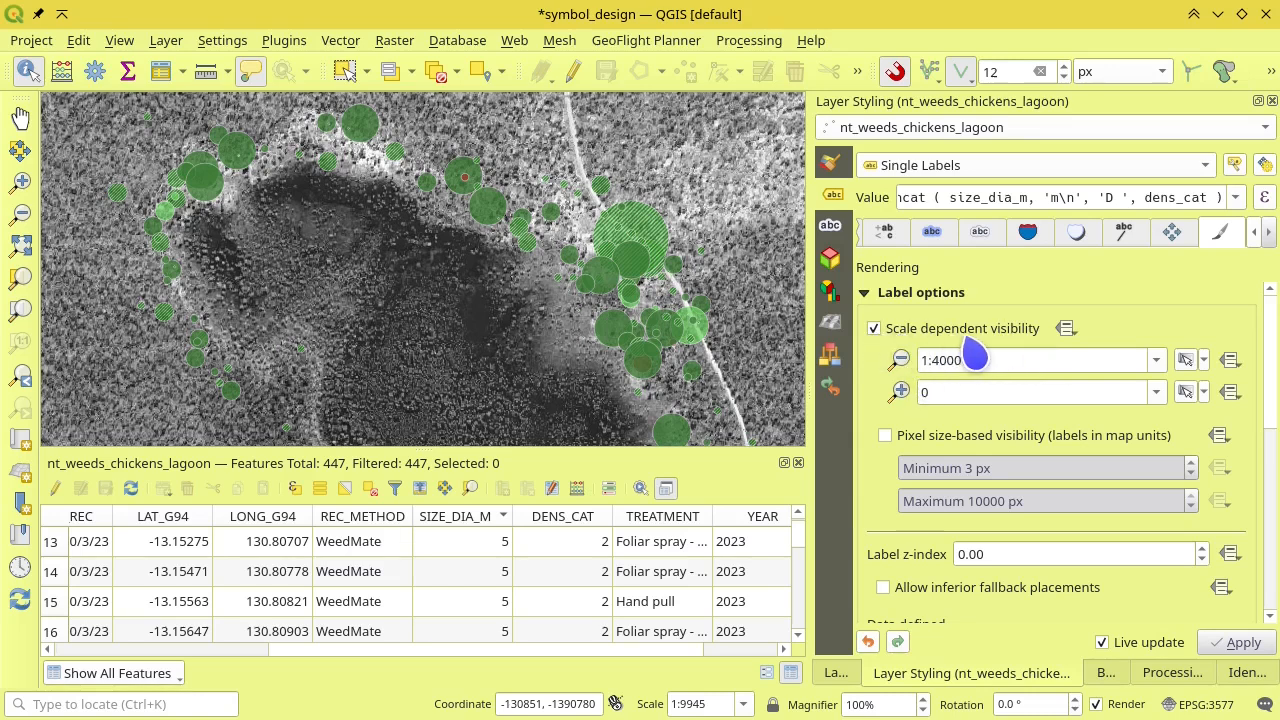
- Turn the labels' scale dependent visibility off to view the map with all labels, and turn it back on
{"action": "left_click", "coordinate": [874, 329]}
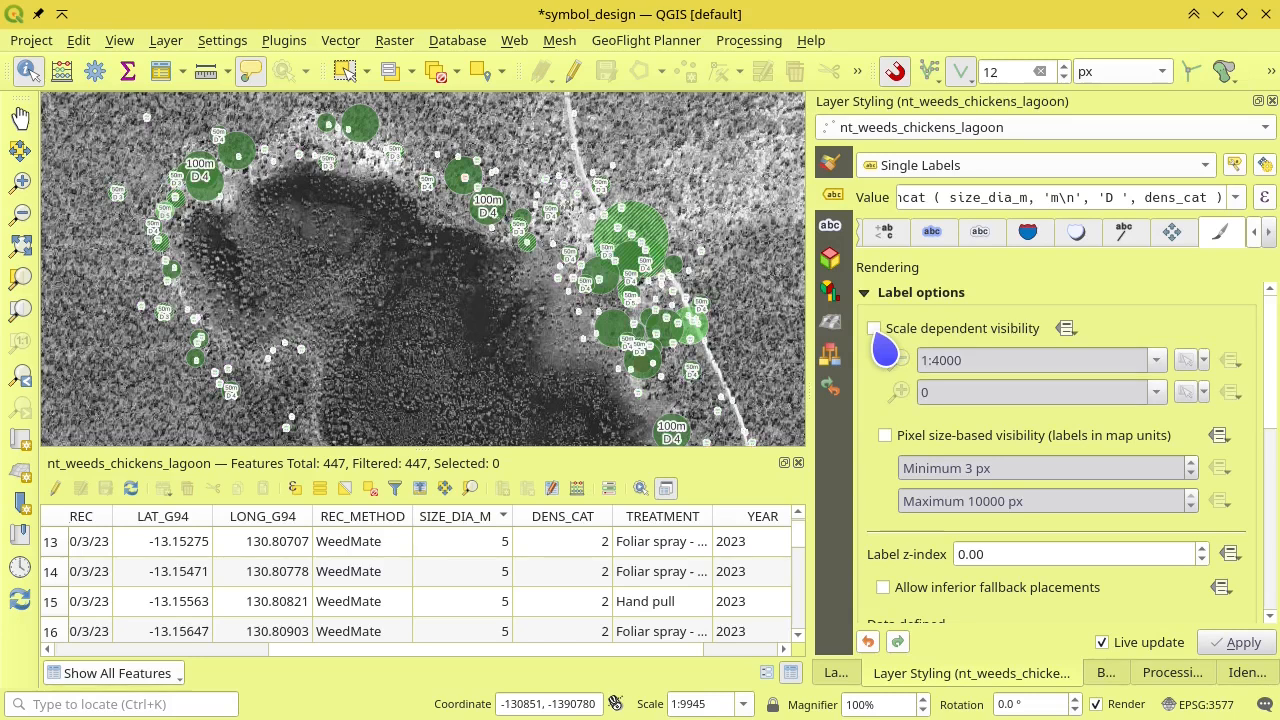
{"action": "scroll", "coordinate": [429, 217], "scroll_direction": "down", "scroll_amount": 2}
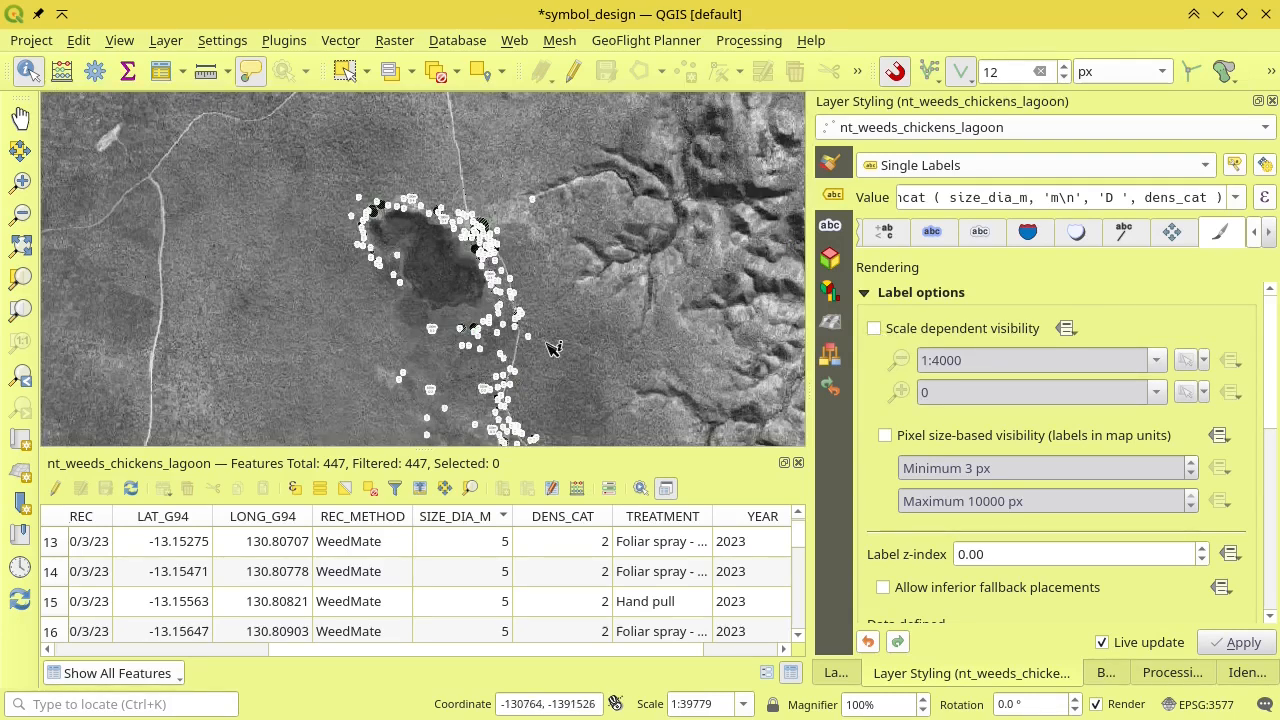
{"action": "left_click", "coordinate": [874, 329]}
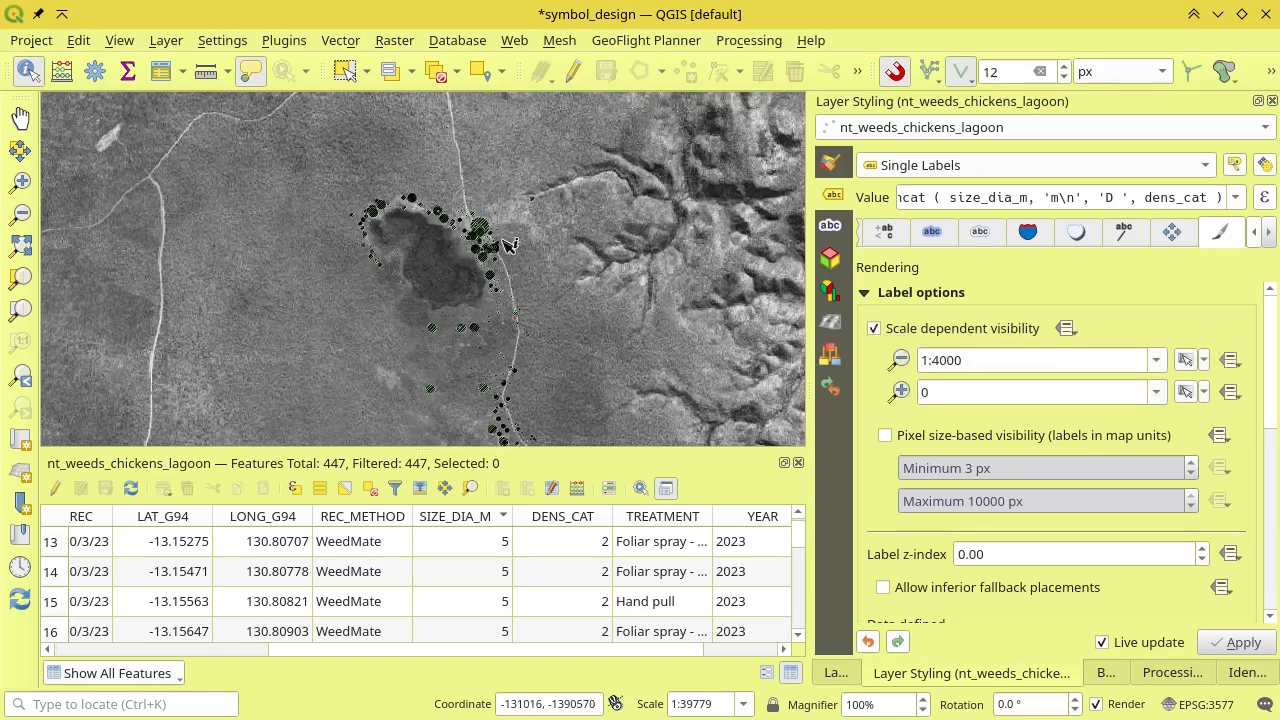
- Examine the size and density labels on the map at scales on both sides of the 1:4000 visibility limit
{"action": "scroll", "coordinate": [481, 237], "scroll_direction": "up", "scroll_amount": 1}
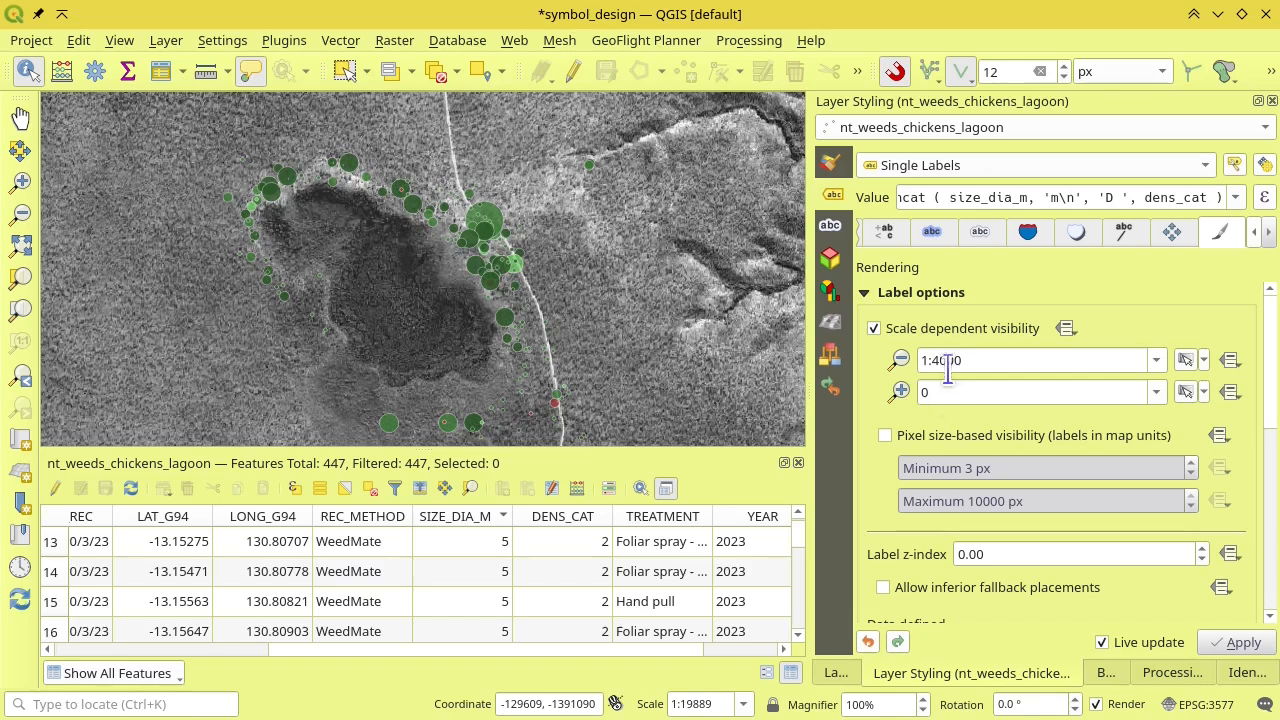
{"action": "left_click_drag", "start_coordinate": [968, 360], "coordinate": [920, 360]}
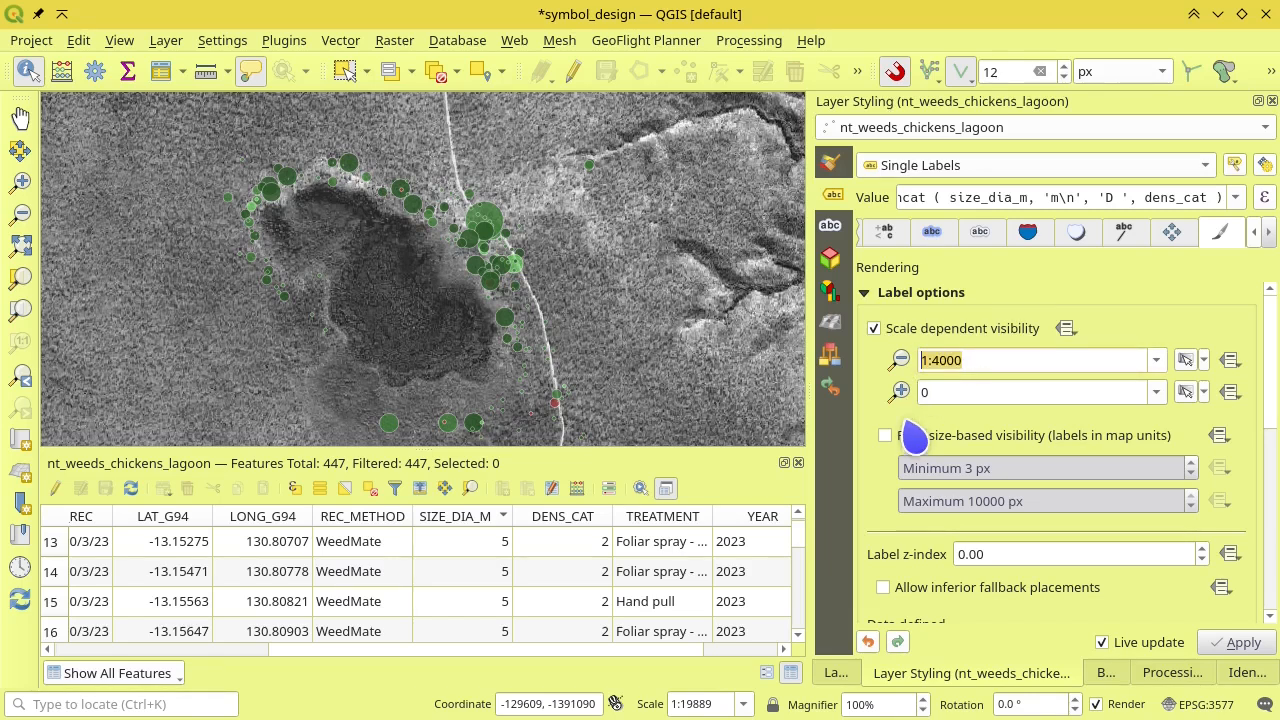
{"action": "scroll", "coordinate": [505, 262], "scroll_direction": "up", "scroll_amount": 3}
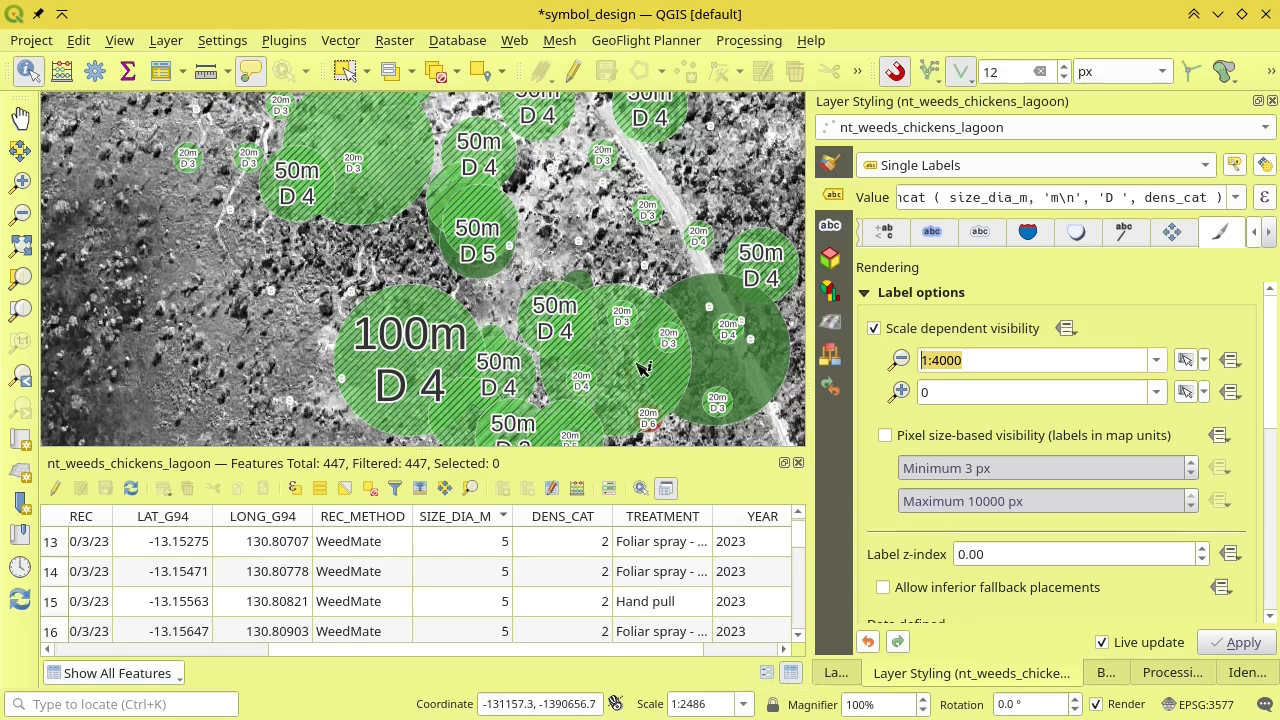
{"action": "scroll", "coordinate": [510, 185], "scroll_direction": "up", "scroll_amount": 1}
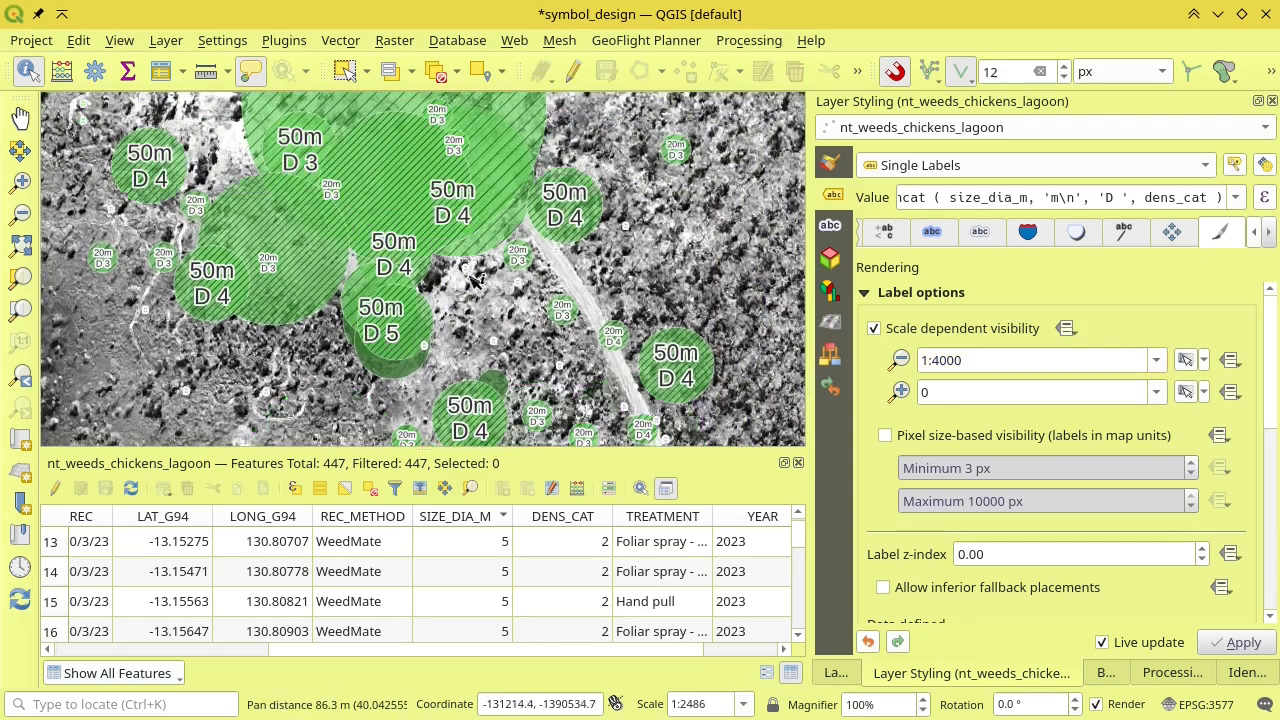
{"action": "left_click_drag", "start_coordinate": [402, 172], "coordinate": [494, 320]}
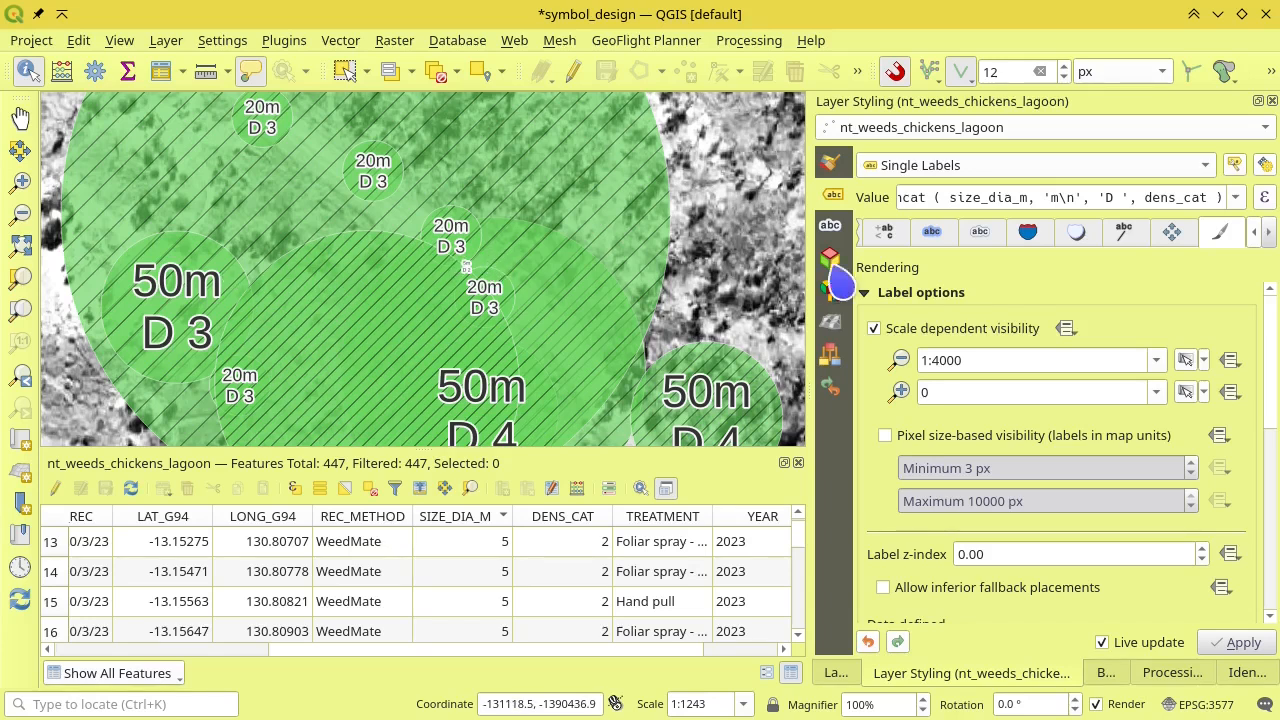
{"action": "left_click", "coordinate": [874, 329]}
{"action": "left_click", "coordinate": [874, 329]}
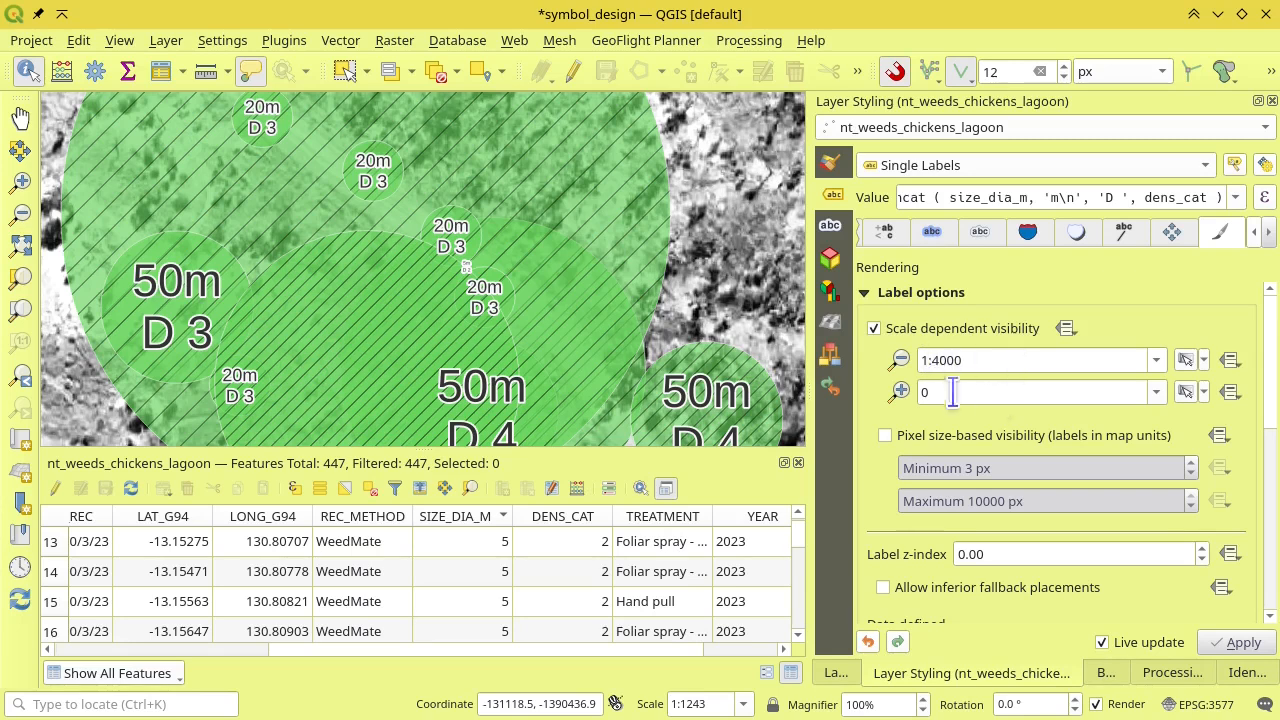
{"action": "scroll", "coordinate": [474, 244], "scroll_direction": "down", "scroll_amount": 2}
{"action": "left_click_drag", "start_coordinate": [408, 268], "coordinate": [606, 243]}
{"action": "scroll", "coordinate": [490, 222], "scroll_direction": "down", "scroll_amount": 1}
{"action": "left_click_drag", "start_coordinate": [490, 222], "coordinate": [523, 277]}
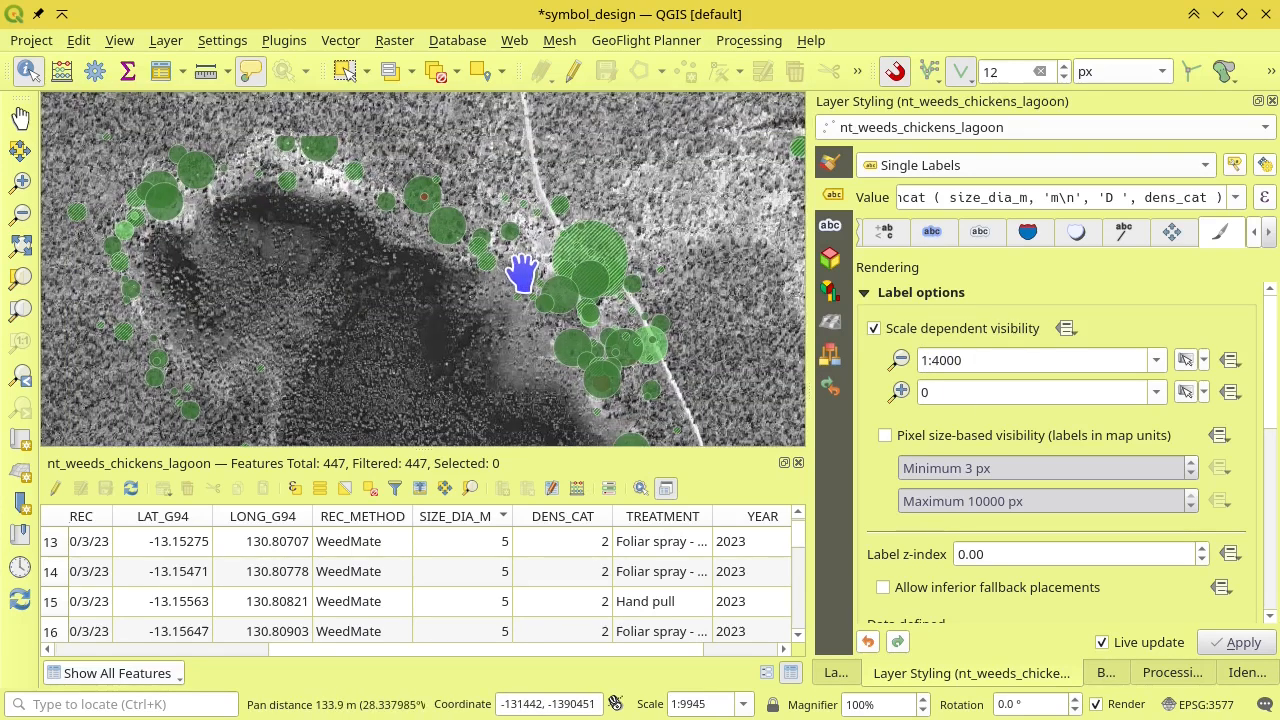
{"action": "scroll", "coordinate": [563, 318], "scroll_direction": "down", "scroll_amount": 1}
{"action": "left_click_drag", "start_coordinate": [563, 318], "coordinate": [514, 214]}
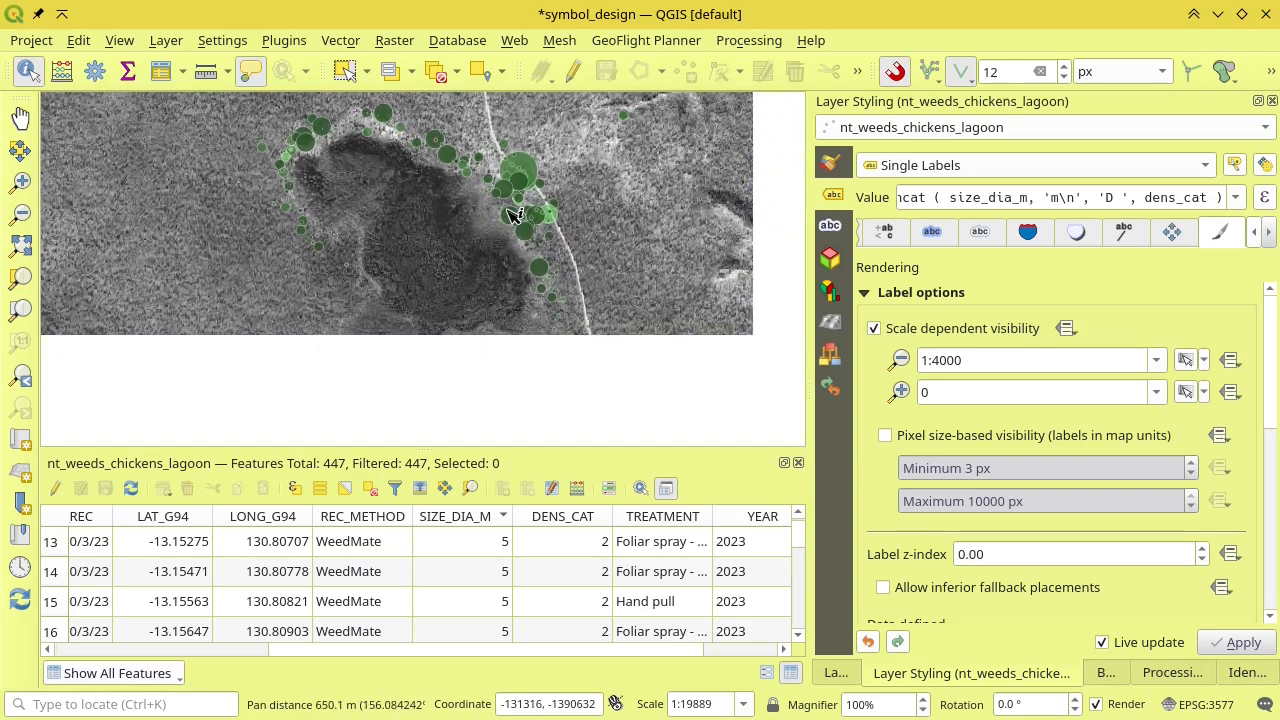
{"action": "left_click_drag", "start_coordinate": [567, 291], "coordinate": [543, 286]}
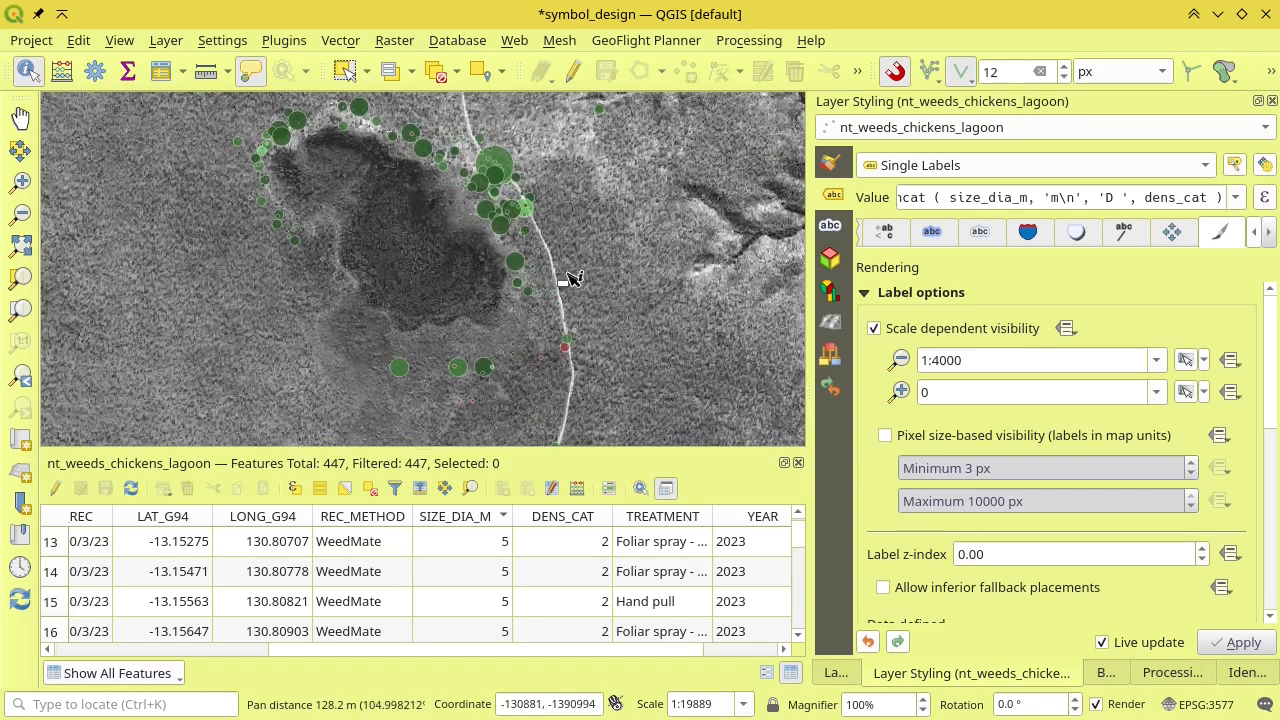